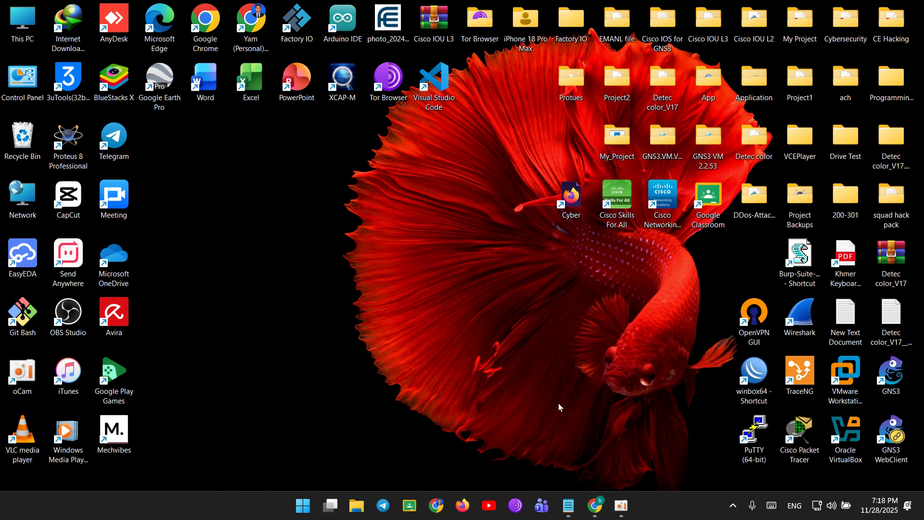
Restore the Chrome window showing the Gmail inbox from the taskbar
left_click(596, 504)
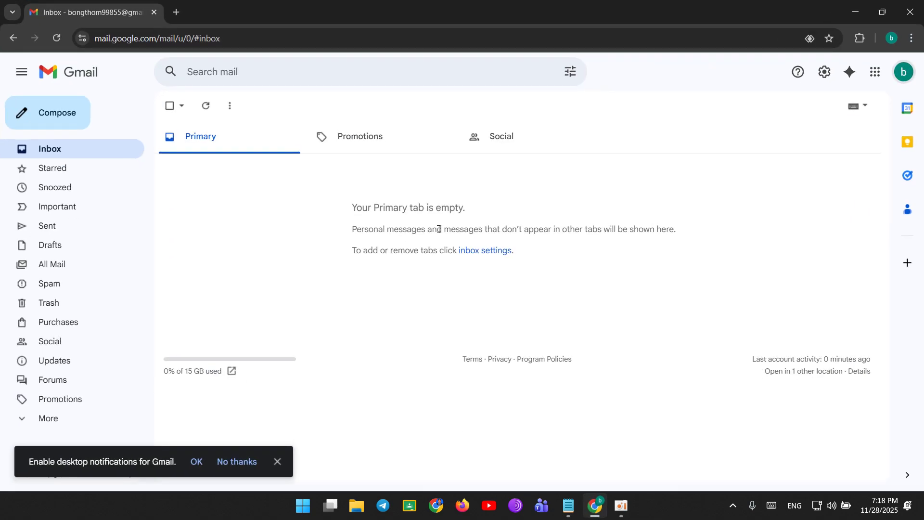
left_click(176, 12)
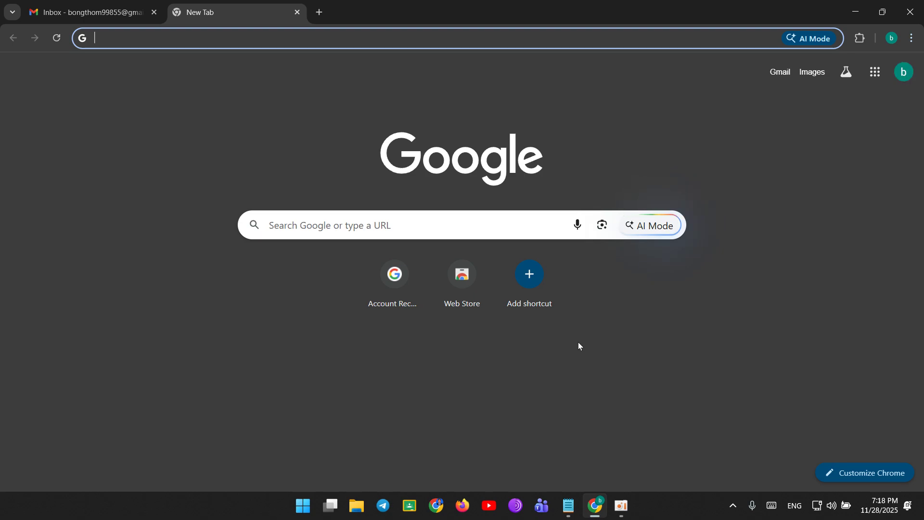
left_click(575, 516)
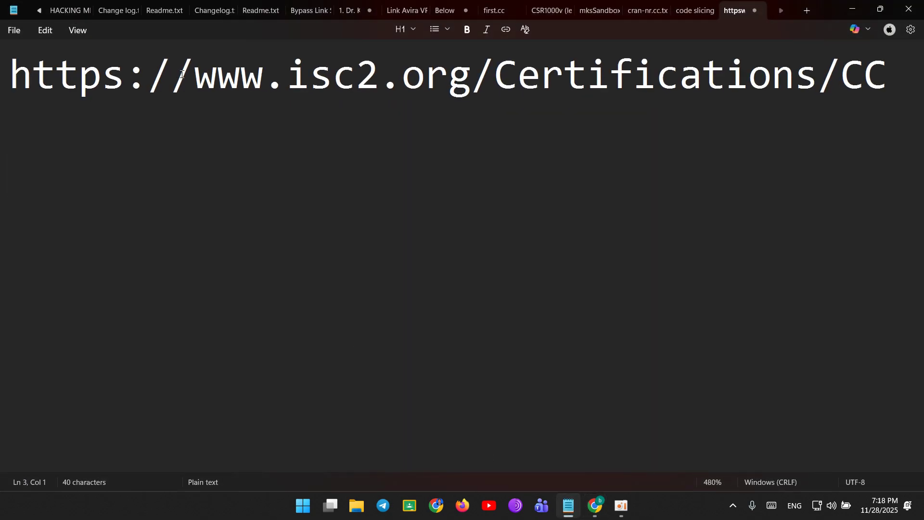
left_click(12, 69)
left_click_drag(12, 70, 889, 70)
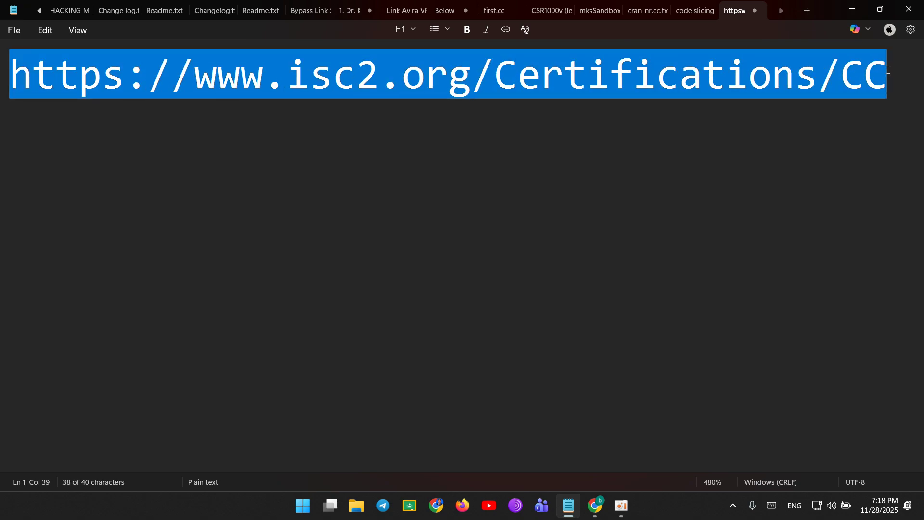
right_click(754, 85)
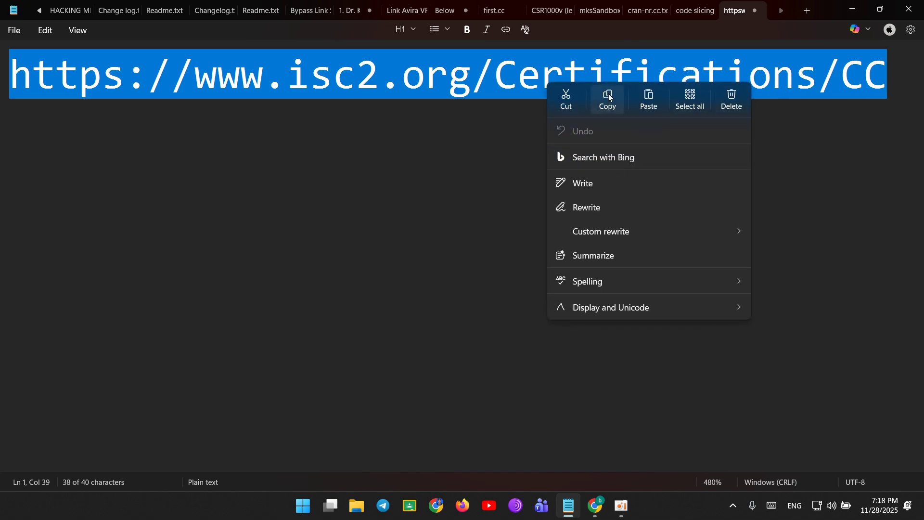
left_click(609, 98)
Load the pasted ISC2 CC URL, reject all cookies and dismiss the location prompt
left_click(595, 506)
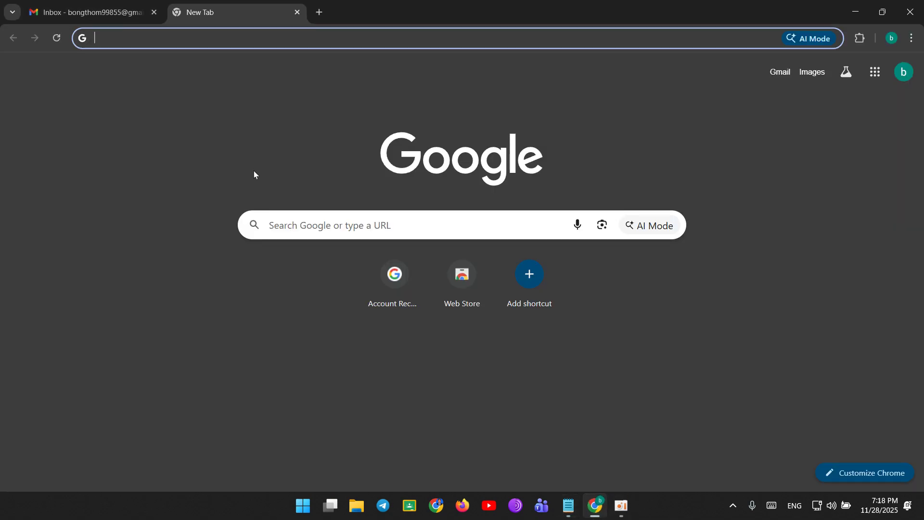
key("ctrl+v")
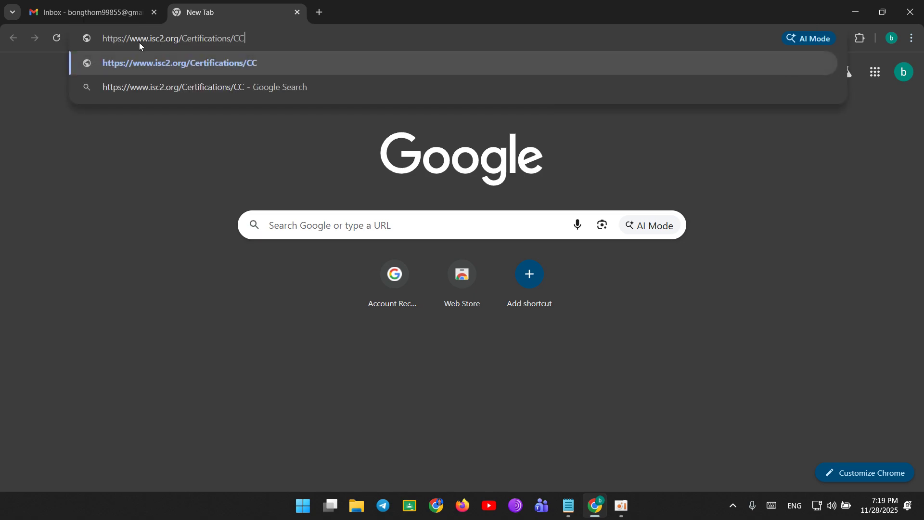
key("Return")
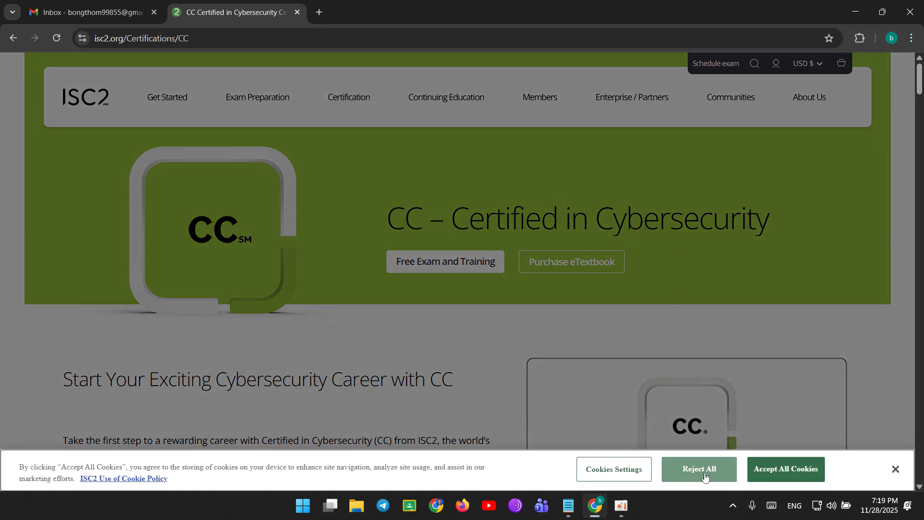
left_click(704, 476)
left_click(247, 68)
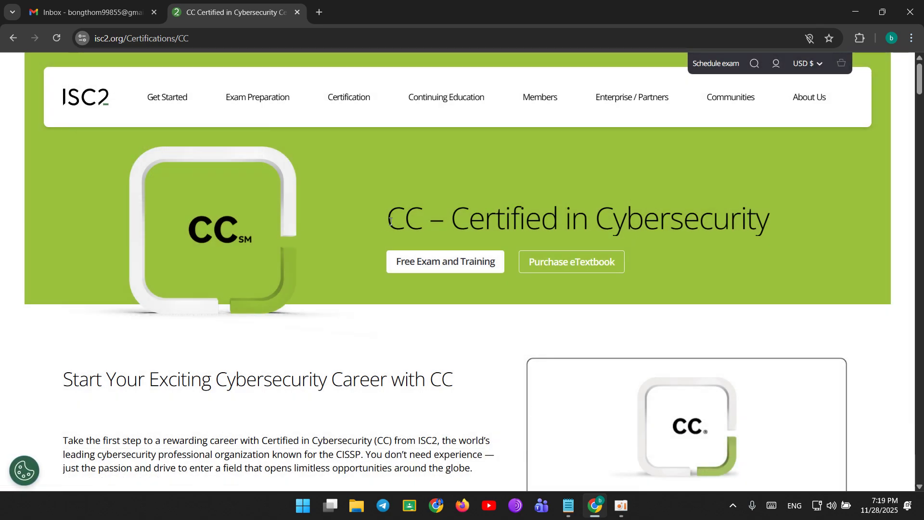
scroll(482, 202, "down", 4)
scroll(401, 187, "up", 2)
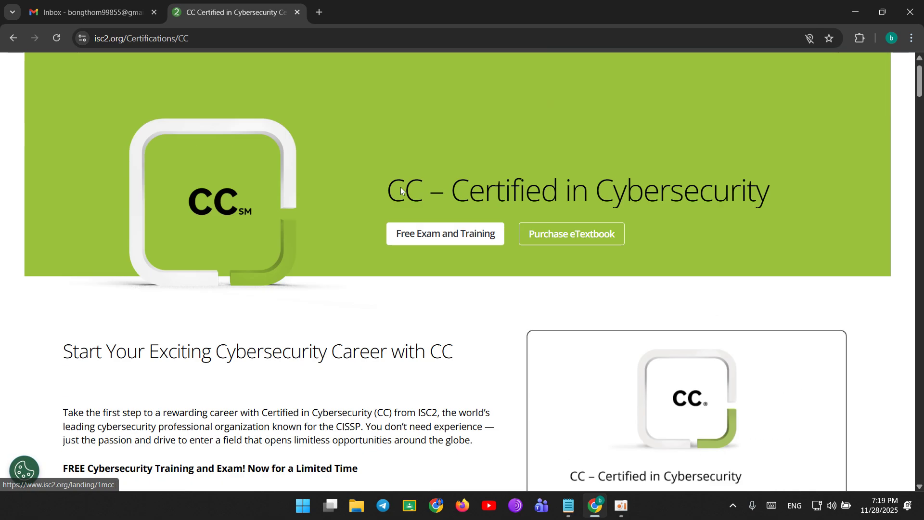
scroll(400, 188, "down", 6)
scroll(353, 171, "up", 4)
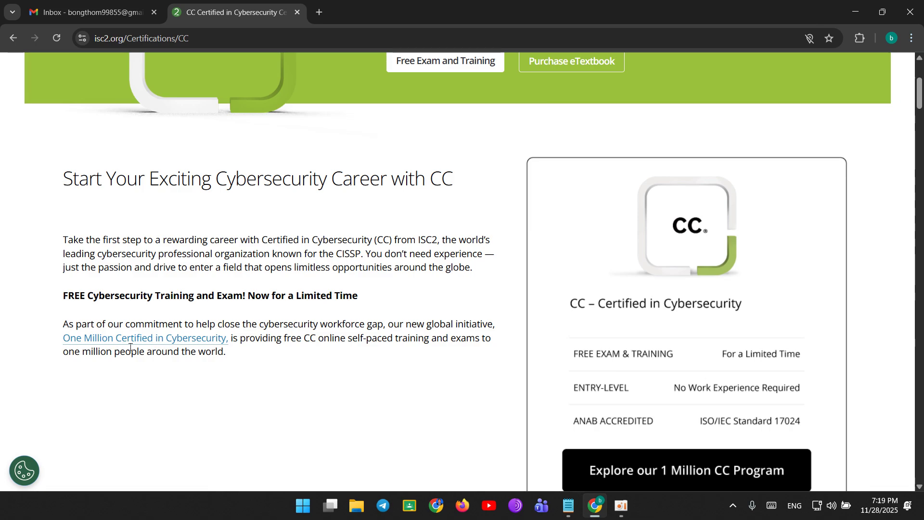
Open the One Million Certified in Cybersecurity page and choose Create an account under Start Your Journey
left_click(172, 338)
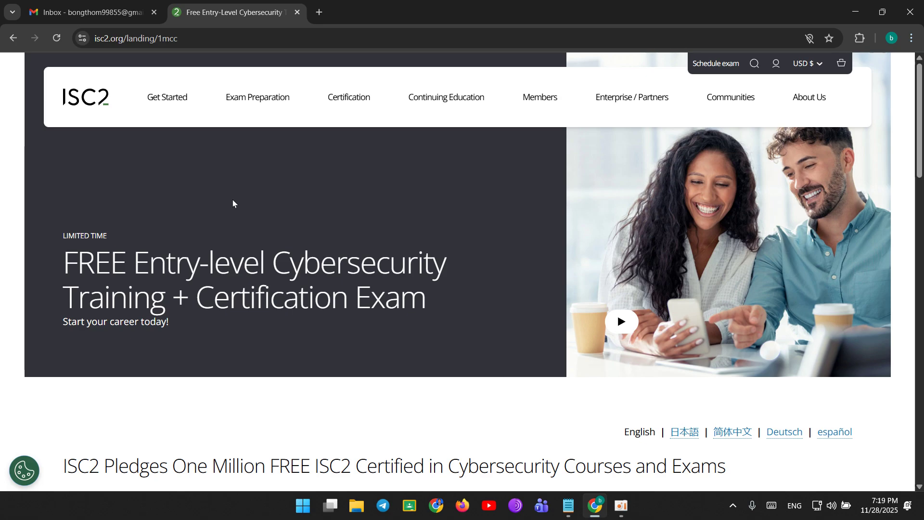
scroll(232, 199, "down", 4)
scroll(262, 174, "down", 3)
scroll(266, 165, "up", 8)
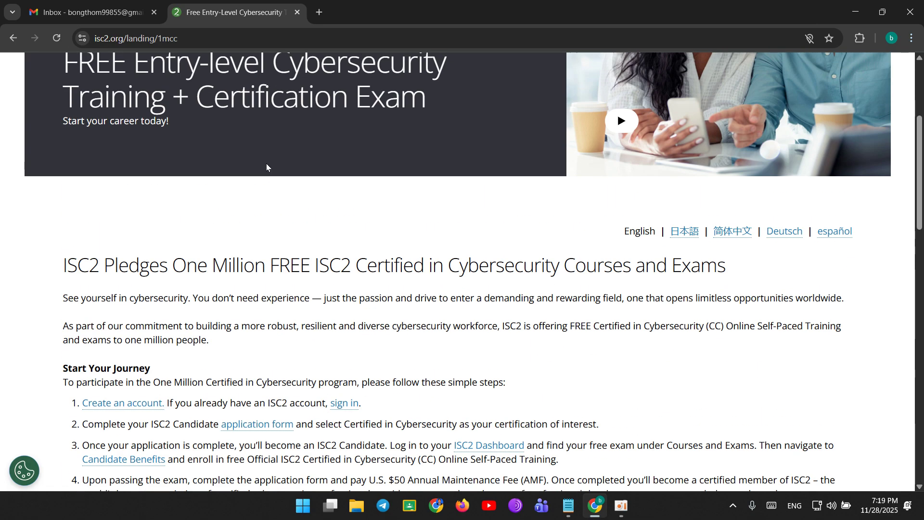
scroll(267, 167, "down", 4)
scroll(340, 255, "down", 4)
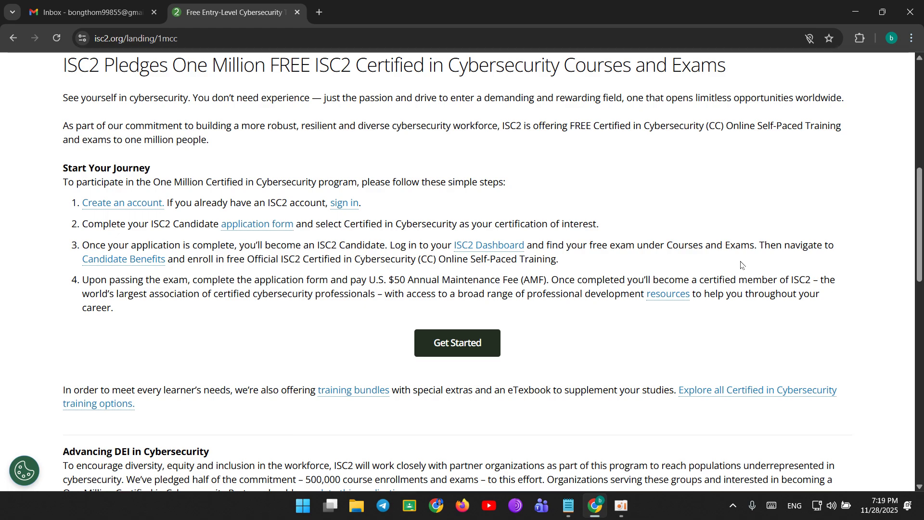
left_click(105, 208)
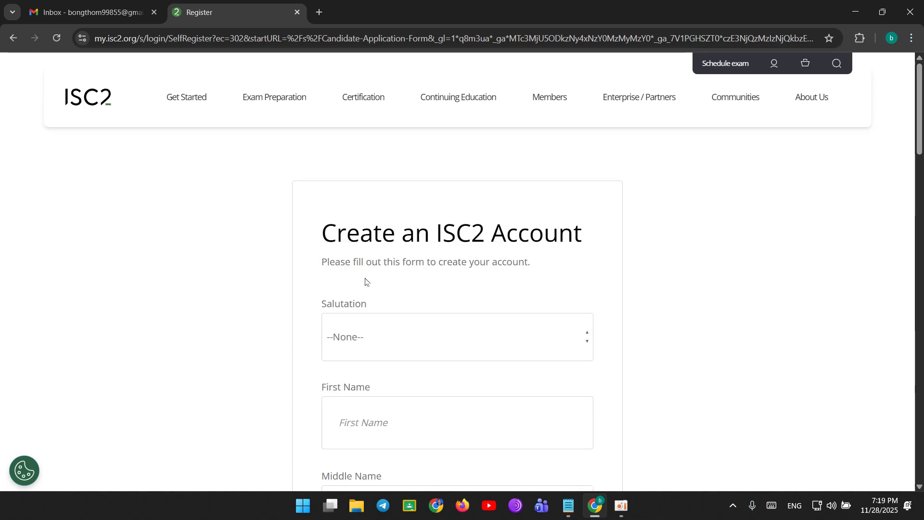
Choose Mr. as the salutation on the registration form
left_click(380, 335)
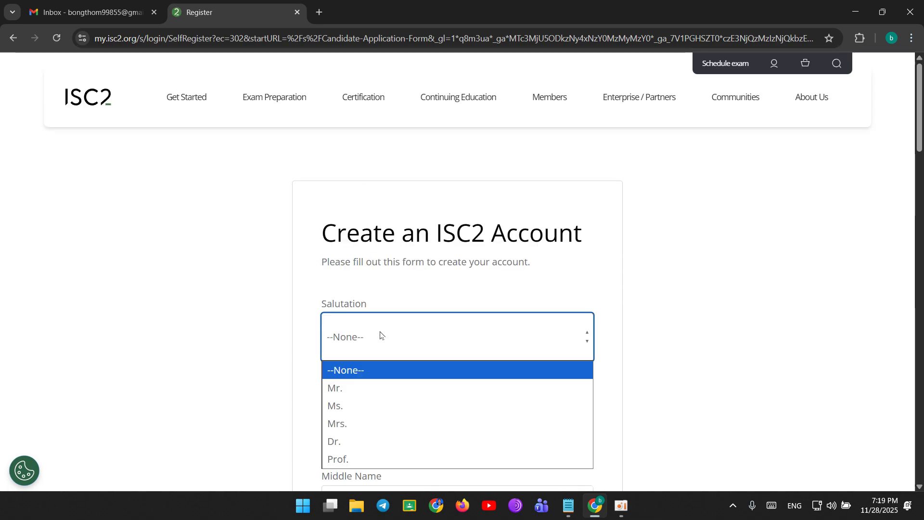
left_click(357, 387)
scroll(265, 285, "down", 8)
scroll(266, 284, "up", 4)
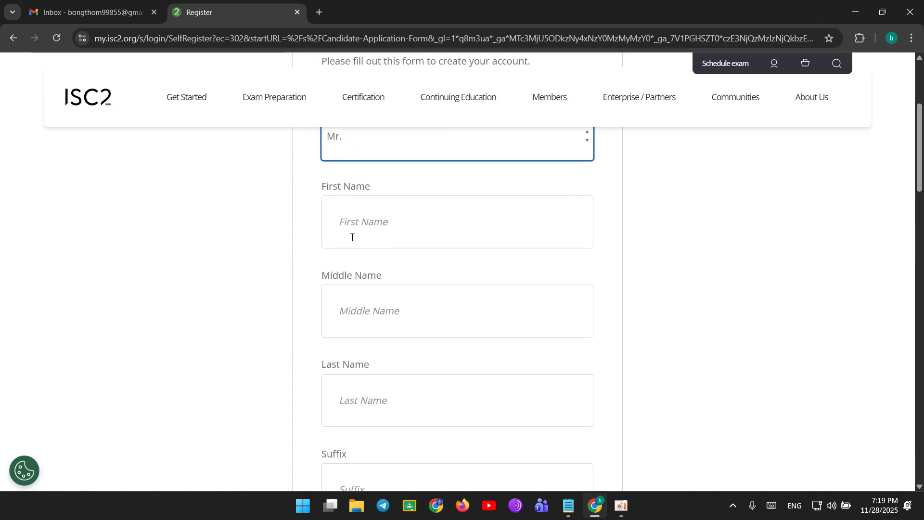
Enter the candidate's first and last names, then move to the Email field
left_click(372, 223)
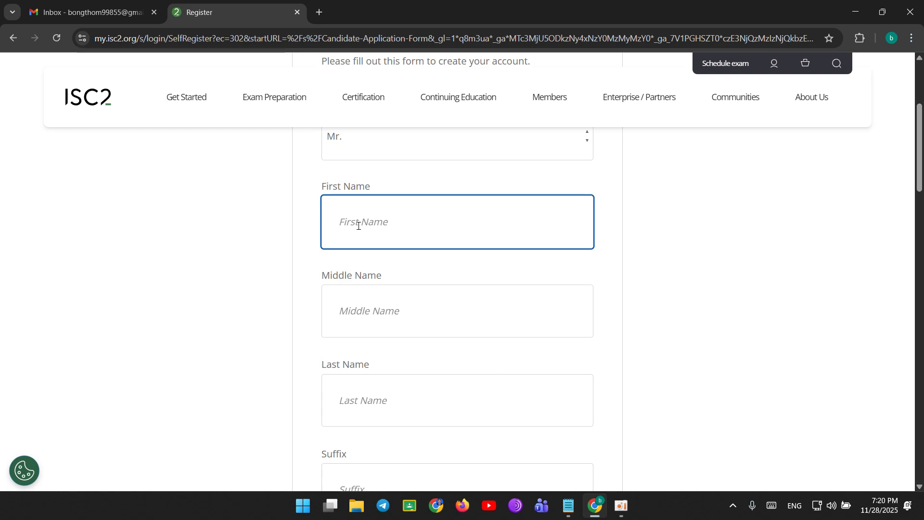
left_click(352, 399)
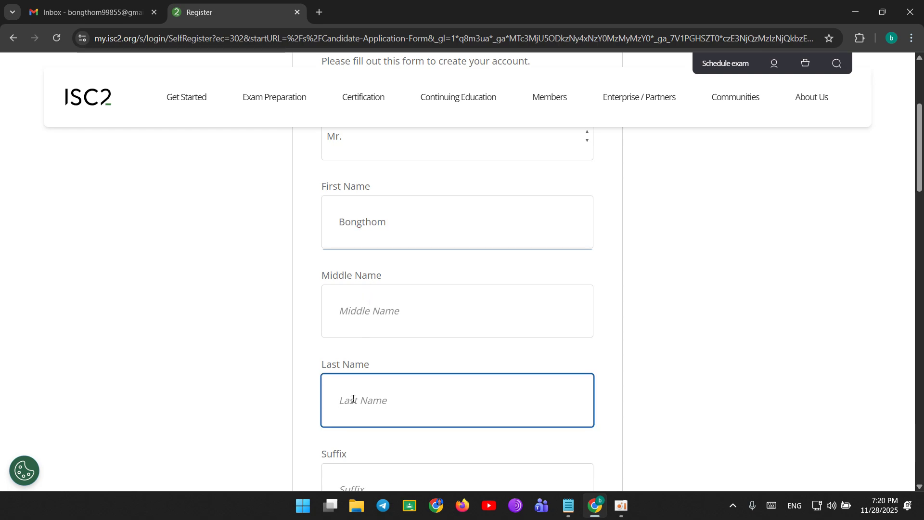
scroll(377, 278, "down", 4)
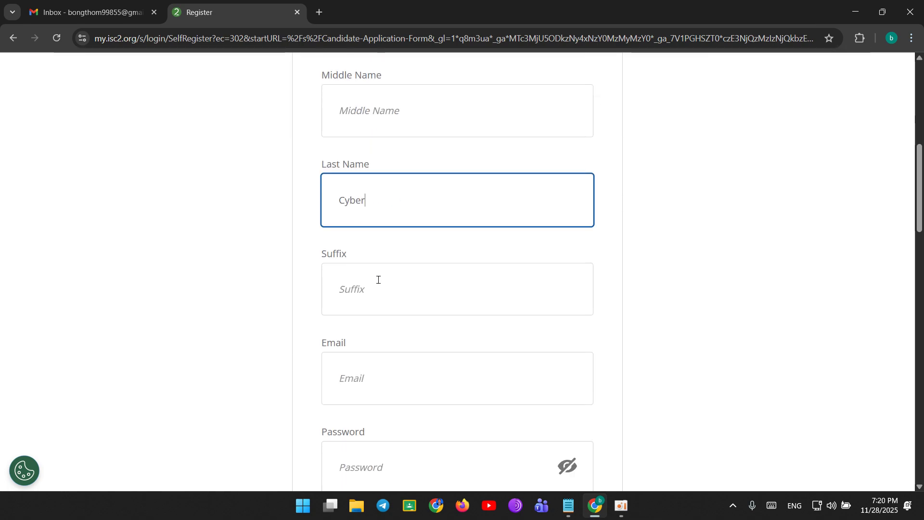
left_click(362, 285)
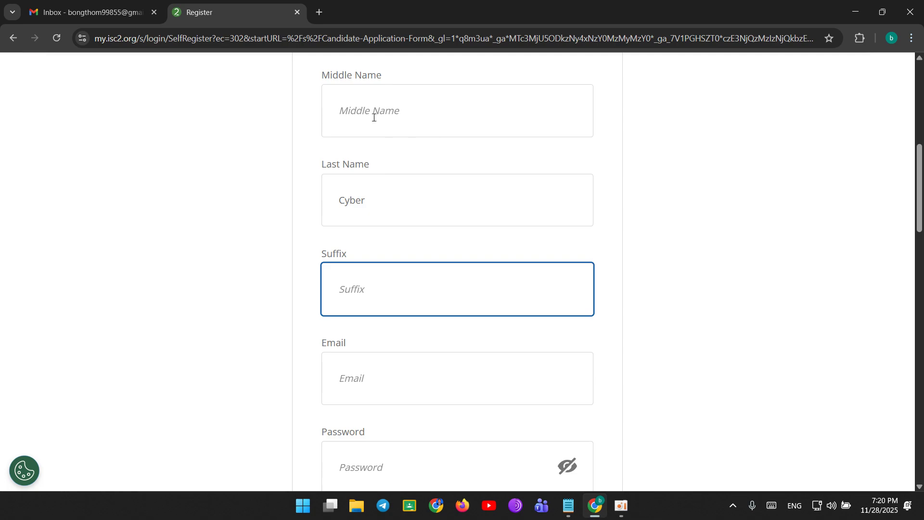
scroll(380, 145, "up", 4)
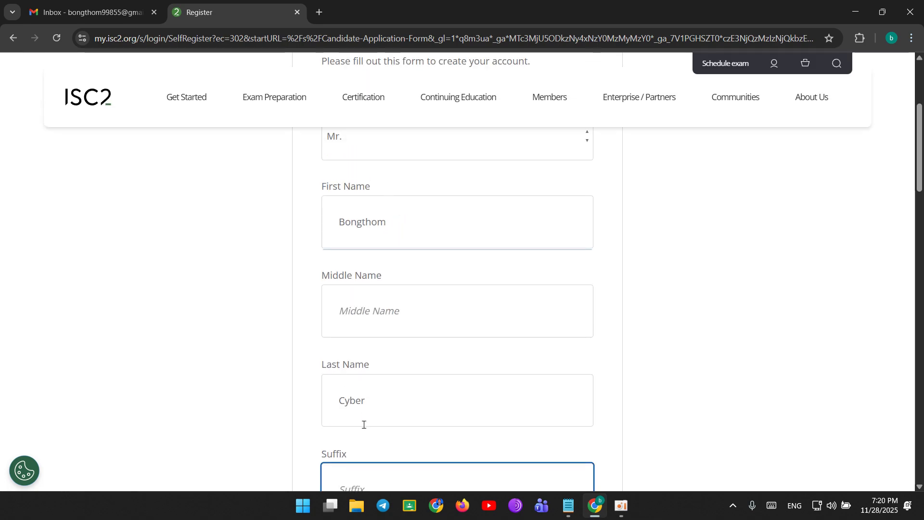
scroll(370, 414, "down", 4)
left_click(379, 380)
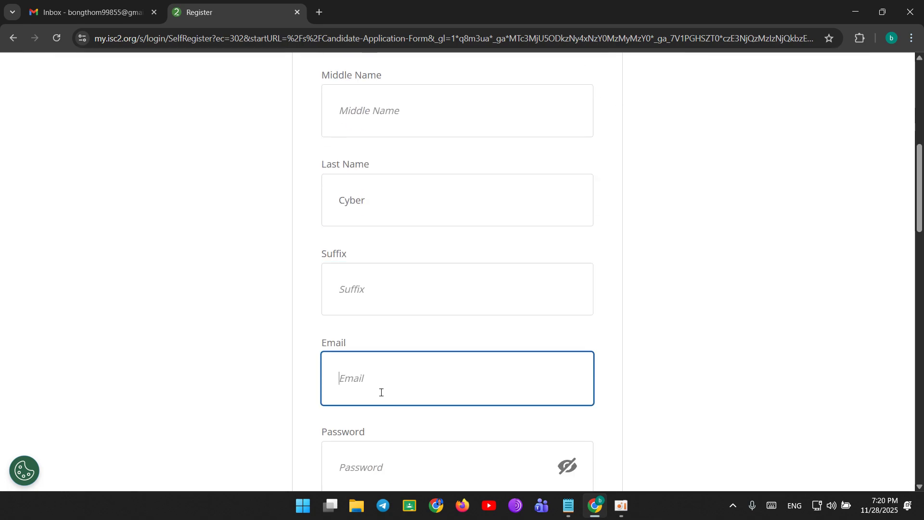
Copy the Gmail account's e-mail address and paste it into the ISC2 Email field
left_click(92, 12)
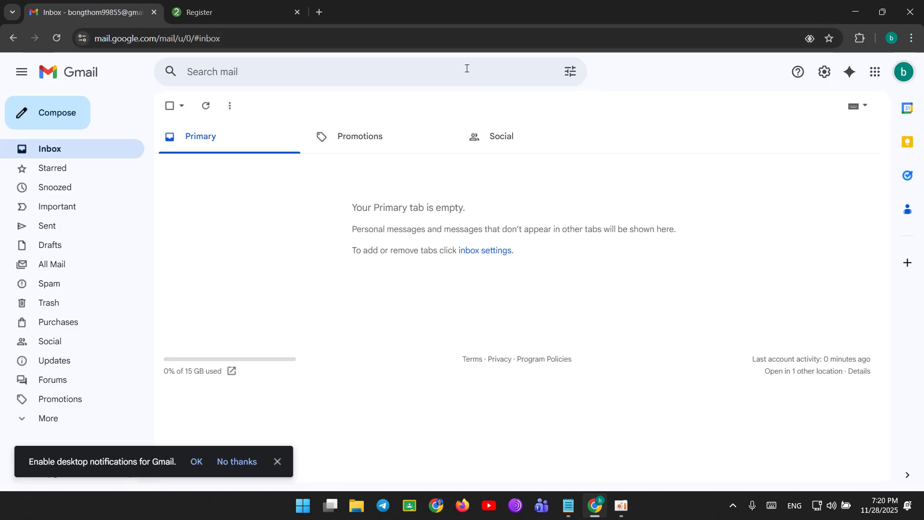
left_click(912, 75)
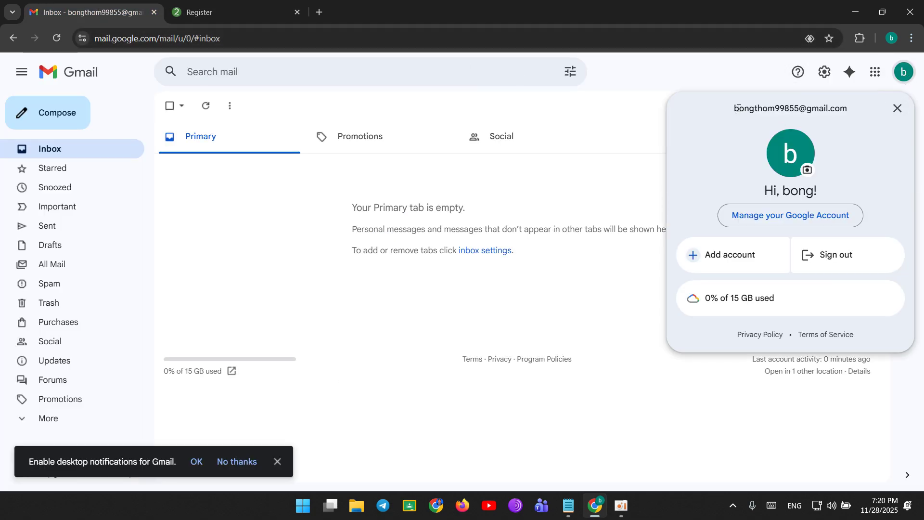
left_click_drag(733, 110, 851, 111)
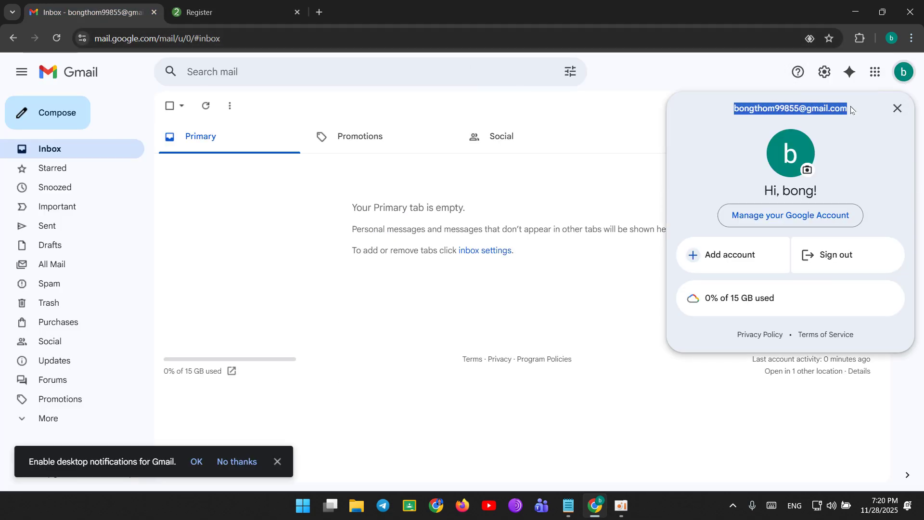
right_click(797, 111)
left_click(680, 132)
left_click(212, 12)
key("ctrl+v")
Enter the account password and a matching Confirm Password
scroll(366, 337, "down", 4)
left_click(361, 268)
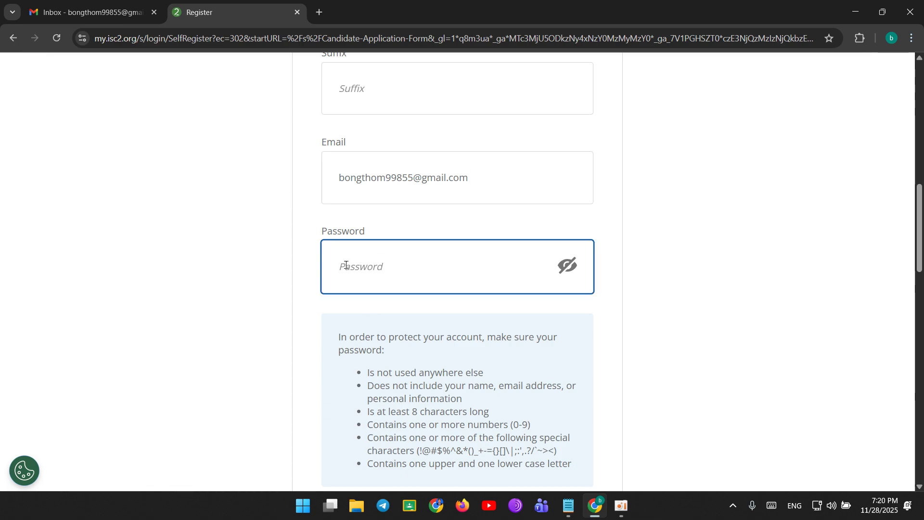
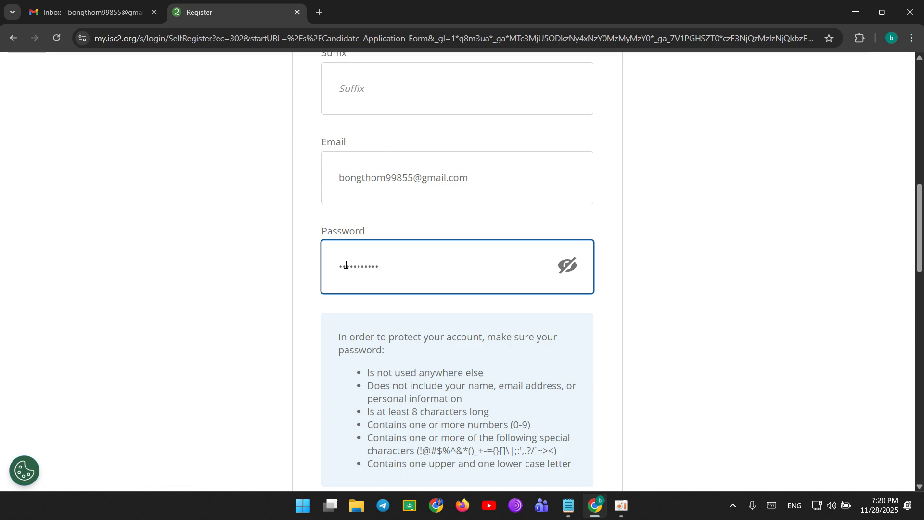
scroll(439, 194, "down", 4)
left_click(371, 346)
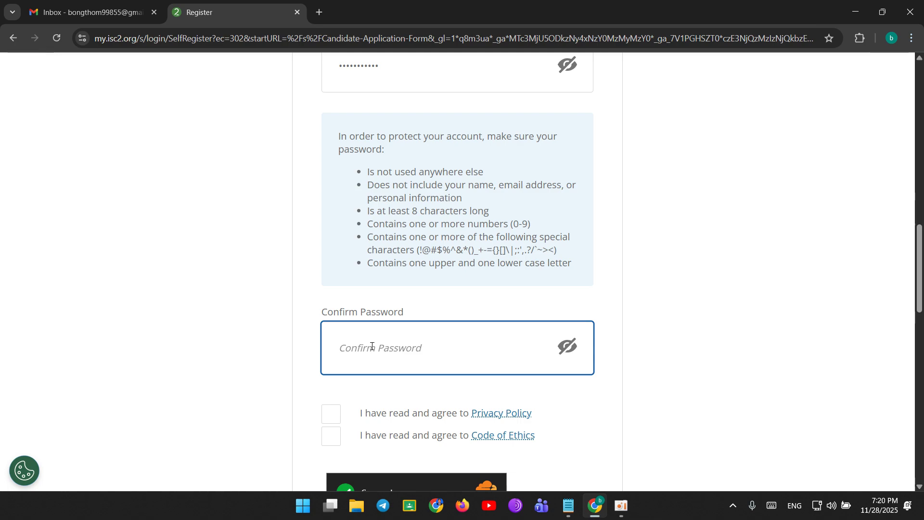
type("••")
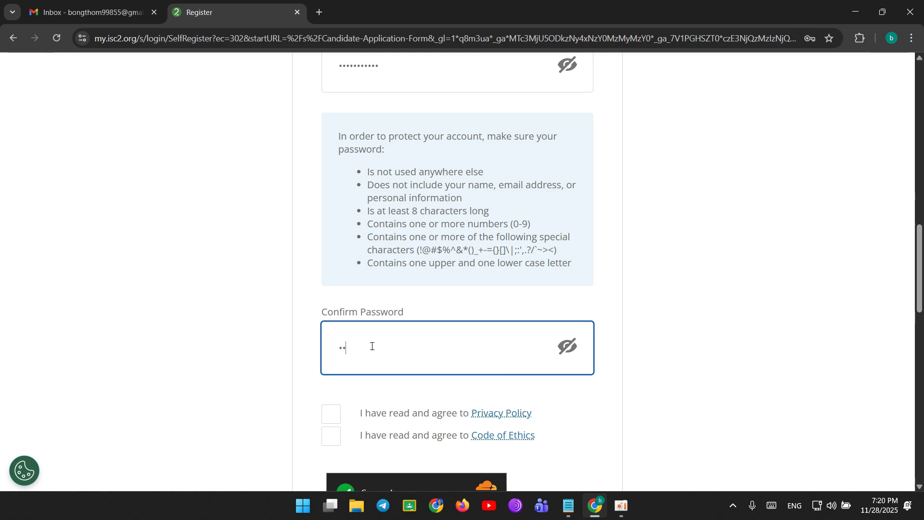
key("BackSpace")
key("BackSpace")
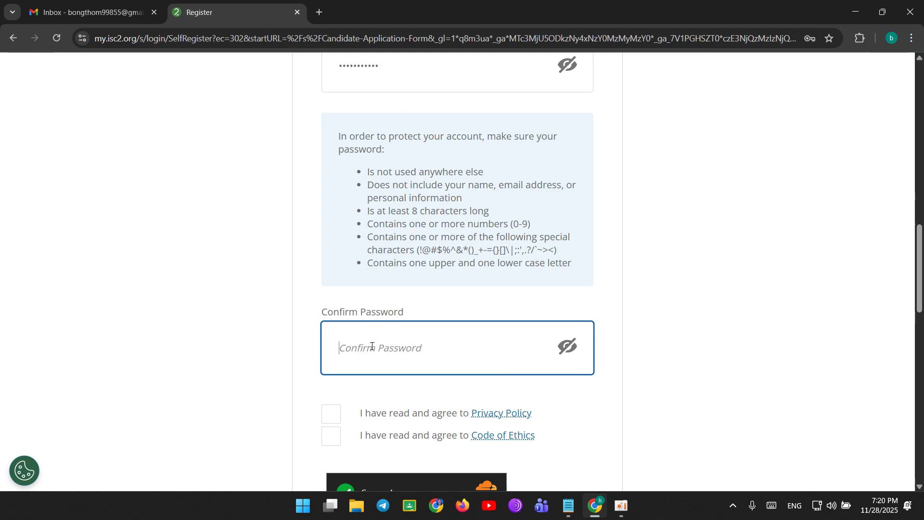
type("•••••")
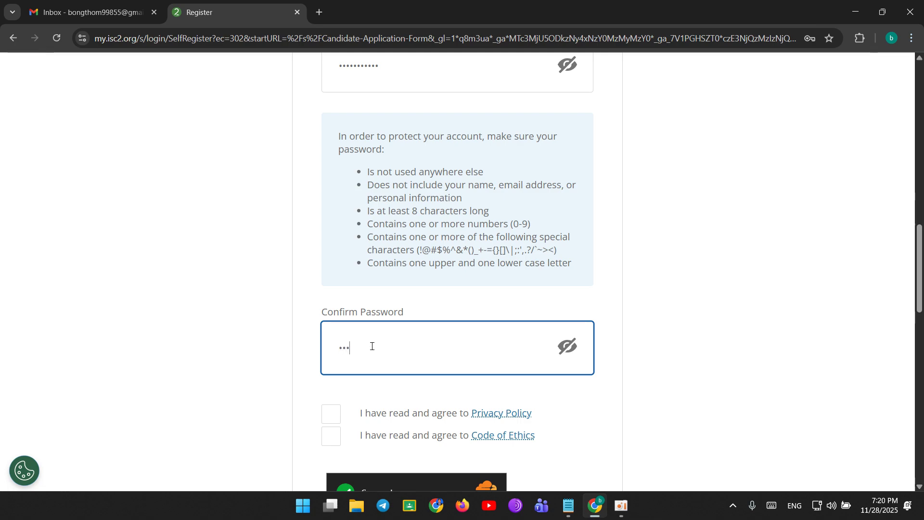
type("••••")
Accept the Privacy Policy and Code of Ethics, then create the account
left_click(330, 412)
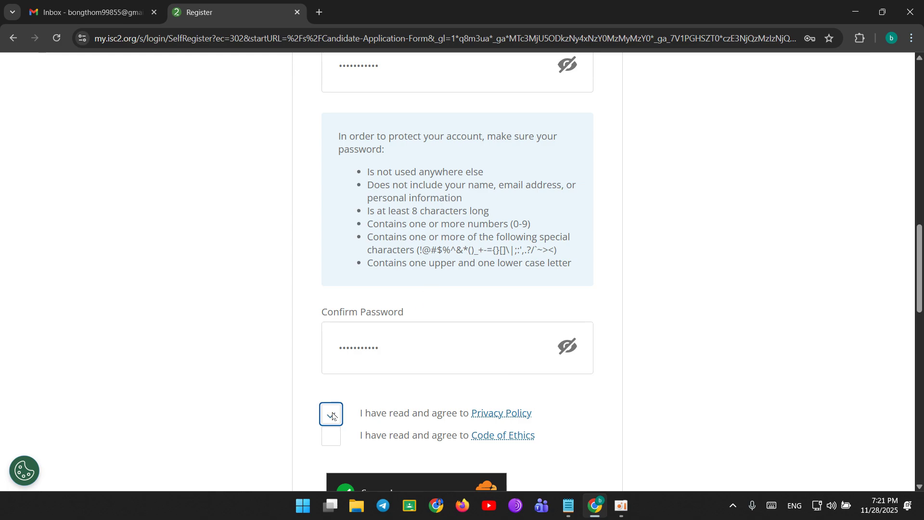
scroll(330, 412, "down", 8)
scroll(334, 120, "up", 4)
left_click(331, 236)
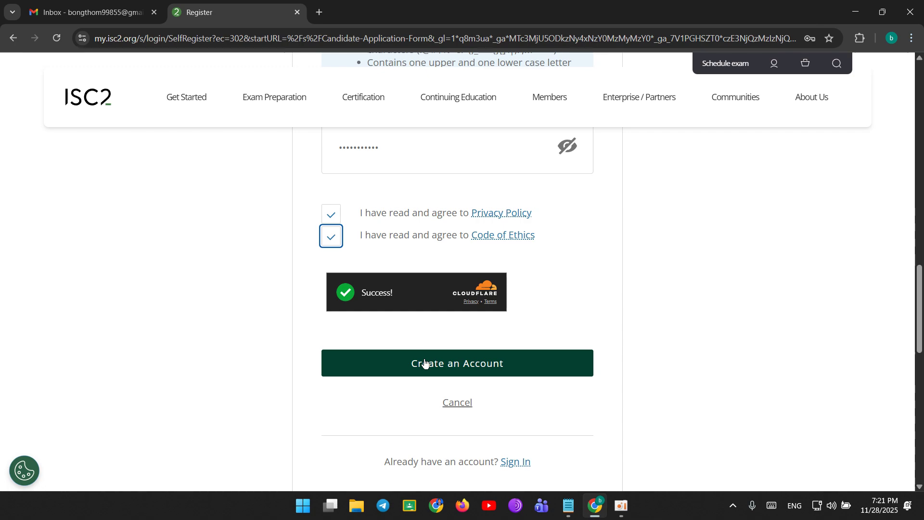
left_click(423, 361)
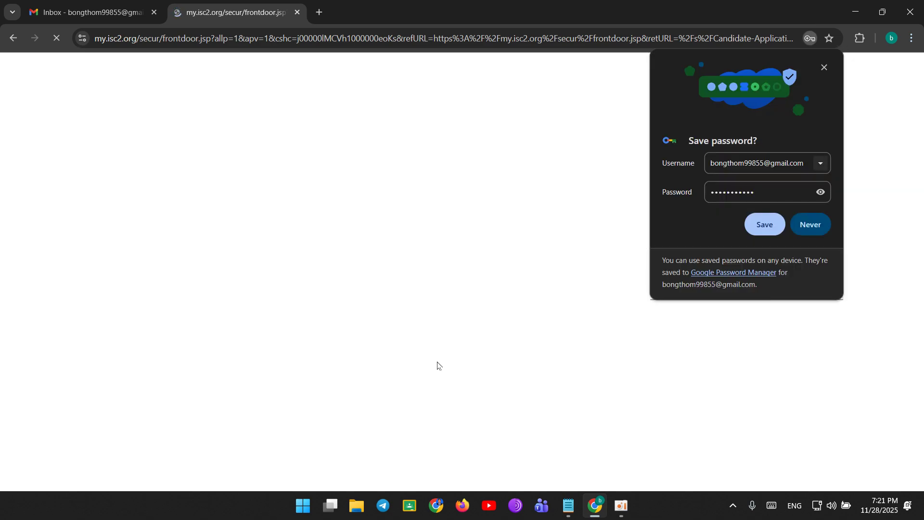
Save the new ISC2 login in Chrome's password manager
left_click(766, 224)
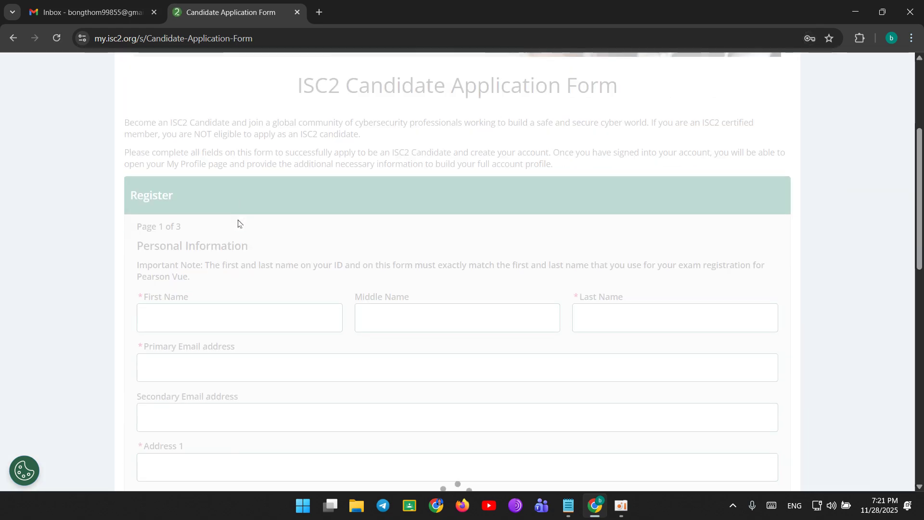
scroll(284, 202, "down", 8)
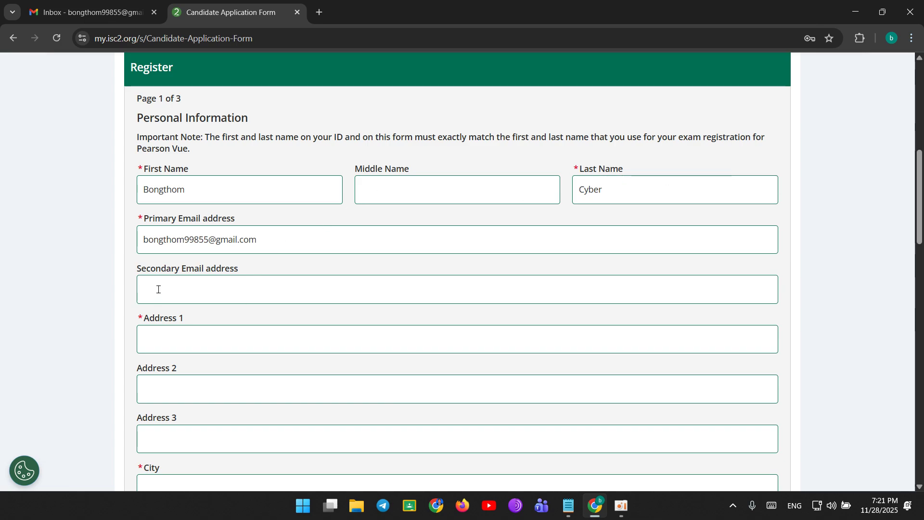
scroll(171, 303, "down", 4)
Type the street address into Address 1, correcting typos along the way
left_click(187, 145)
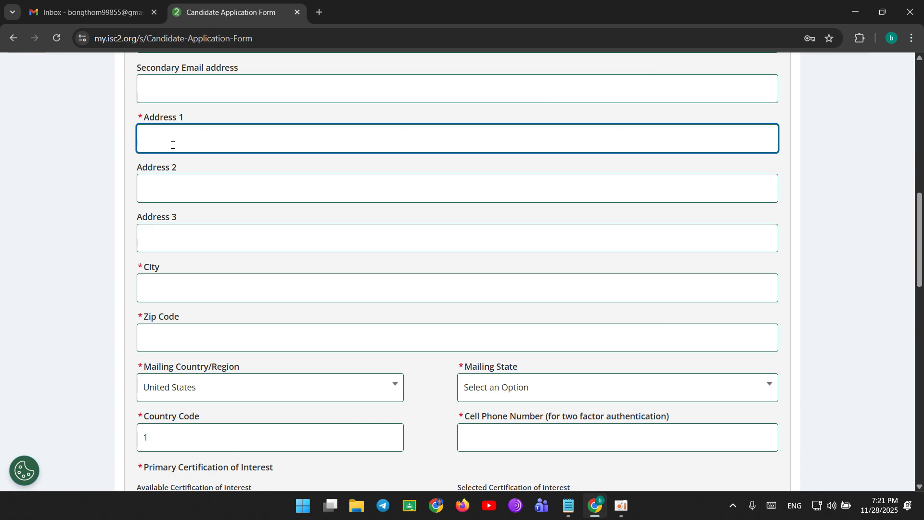
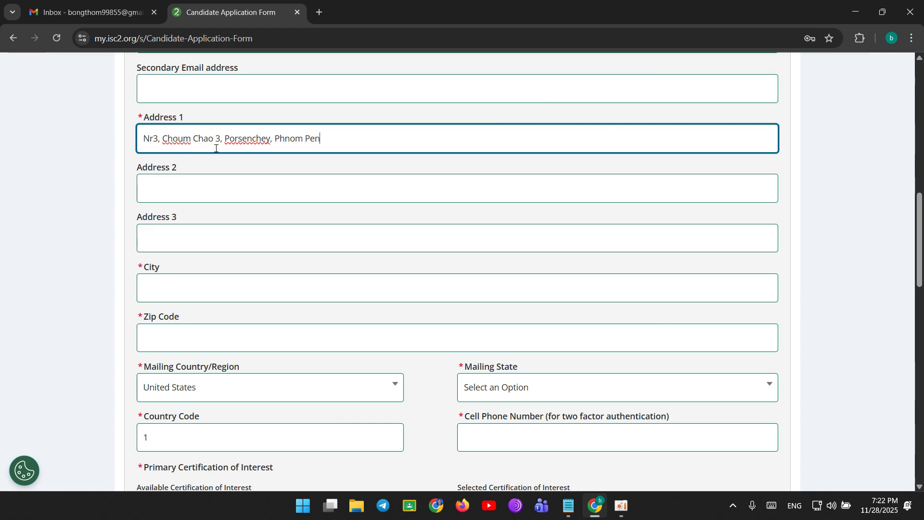
Tidy the spacing between the parts of the Address 1 text
scroll(290, 151, "down", 1)
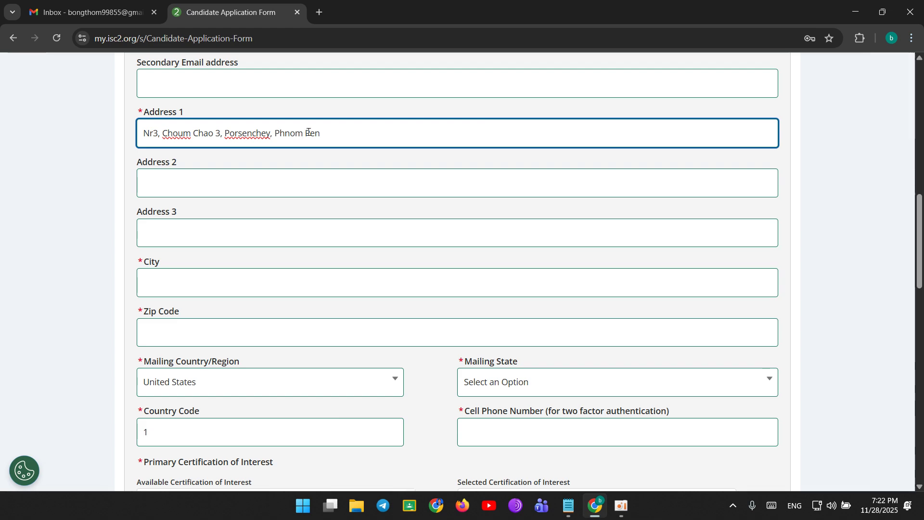
double_click(326, 132)
left_click(326, 132)
key("BackSpace")
left_click(317, 135)
left_click(223, 134)
key("BackSpace")
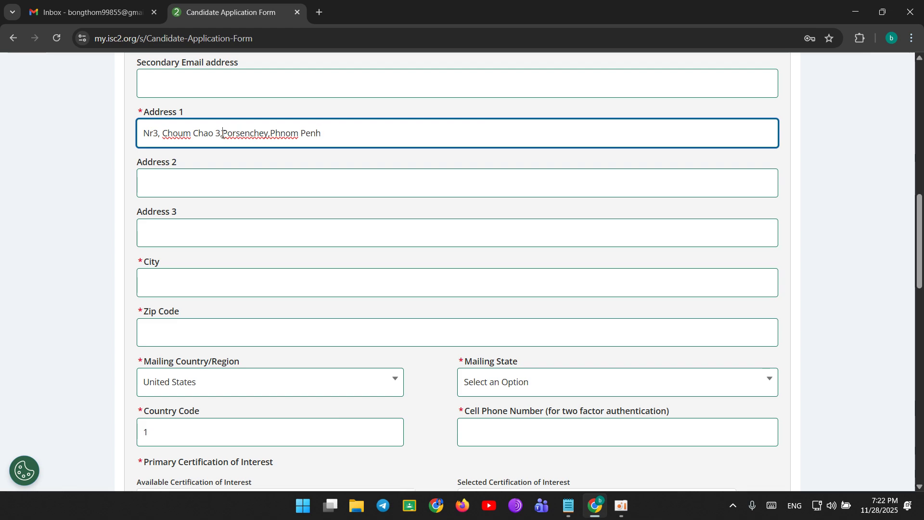
left_click(162, 132)
key("BackSpace")
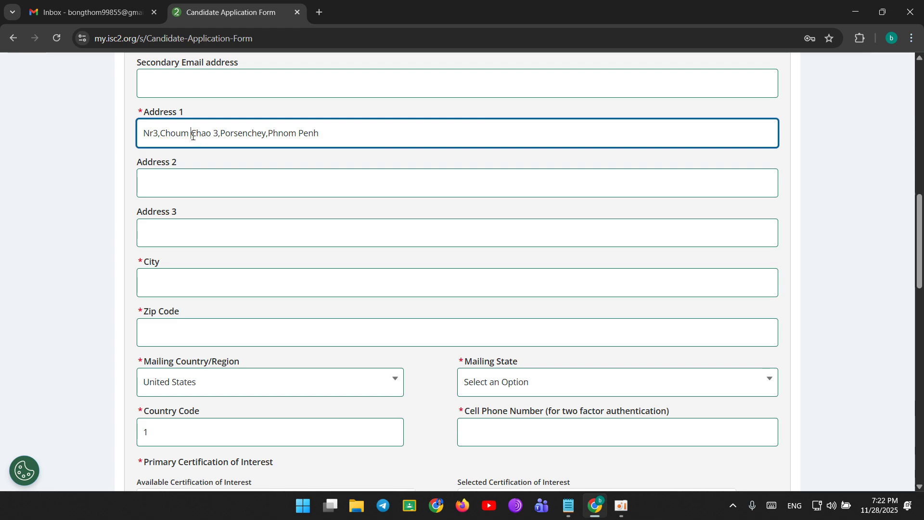
key("BackSpace")
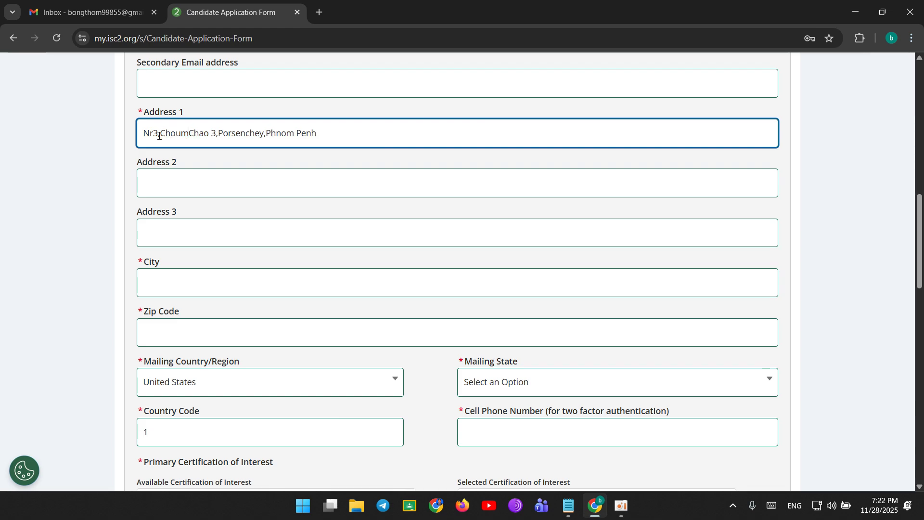
key("Right")
key("Right")
key("Right")
key("Right")
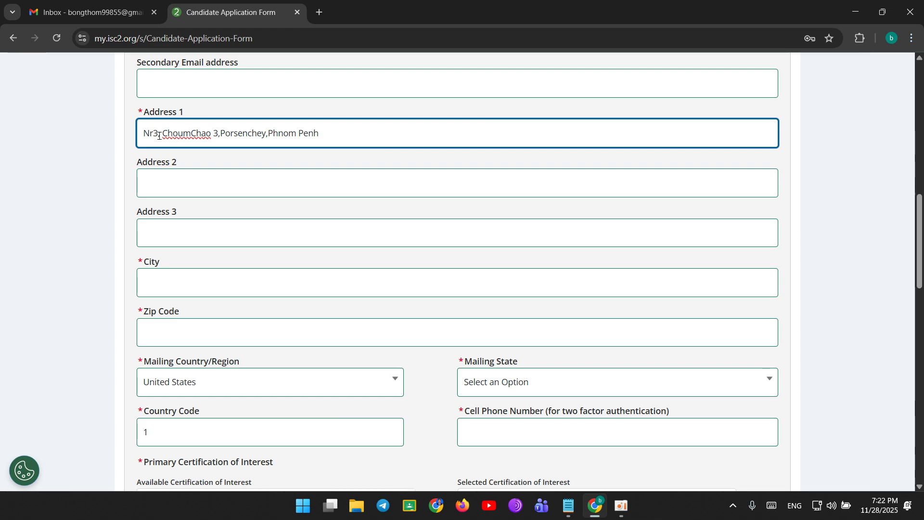
key("Right")
key("Right")
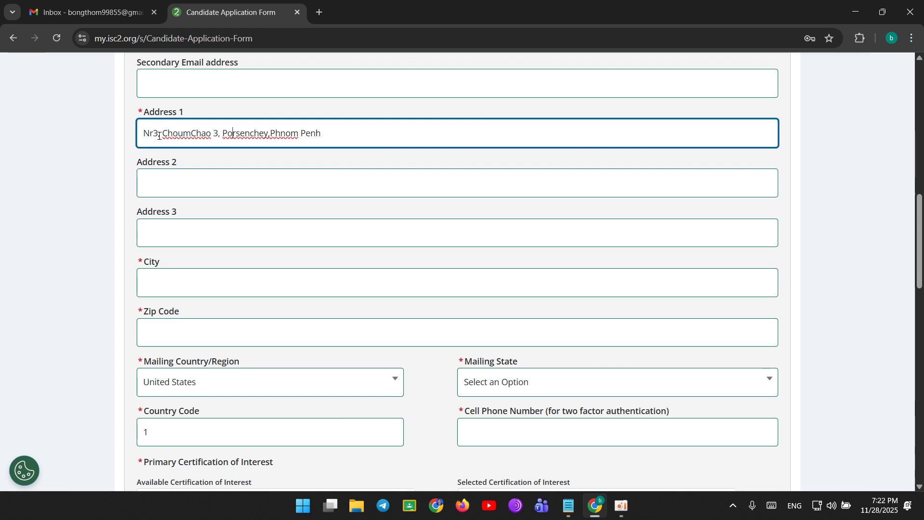
key("Right")
key("Right")
key("Right")
Enter Phnom Penh as the City and move to the Zip Code field
left_click(186, 269)
type("Phno")
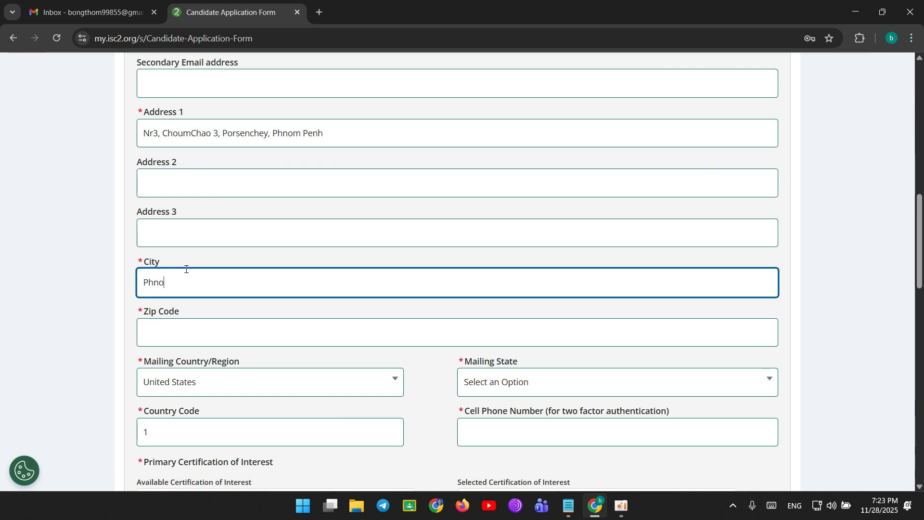
type("m Penh")
left_click(194, 335)
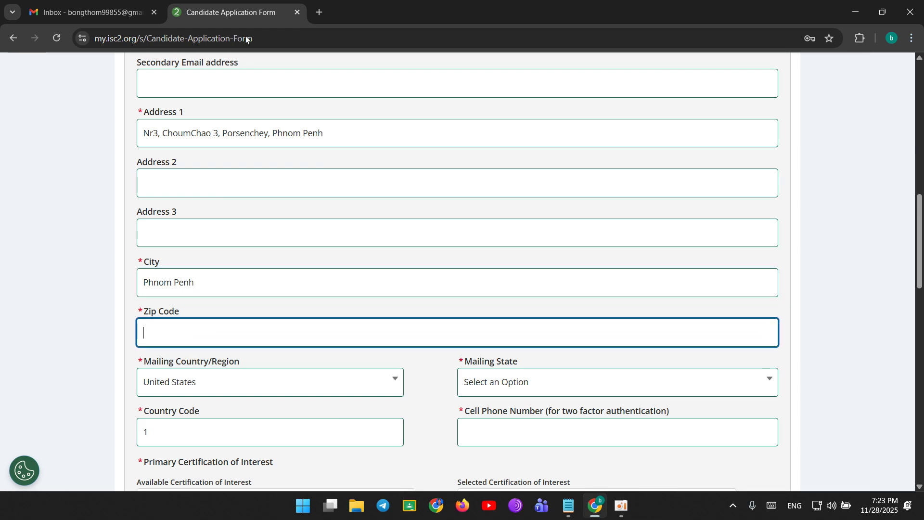
Search Google for 'cambodia Zip' in a new tab and scroll the results
left_click(319, 11)
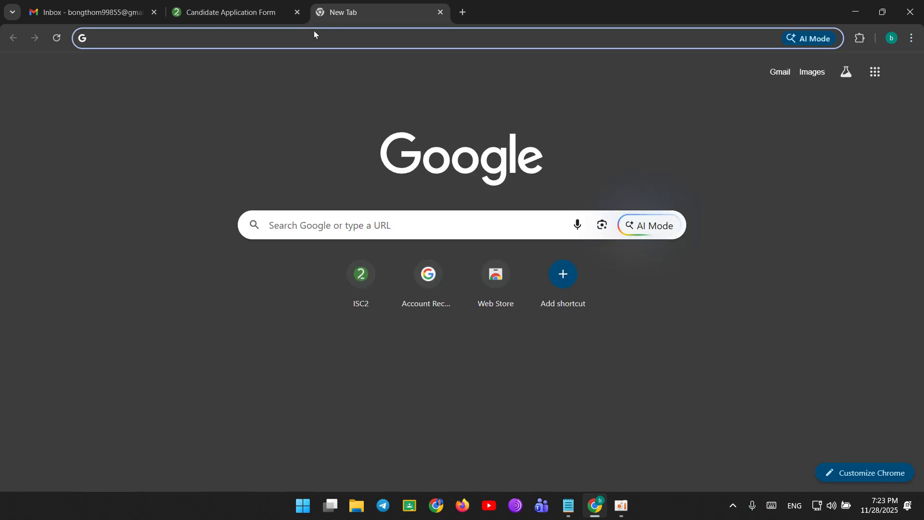
type("cambo")
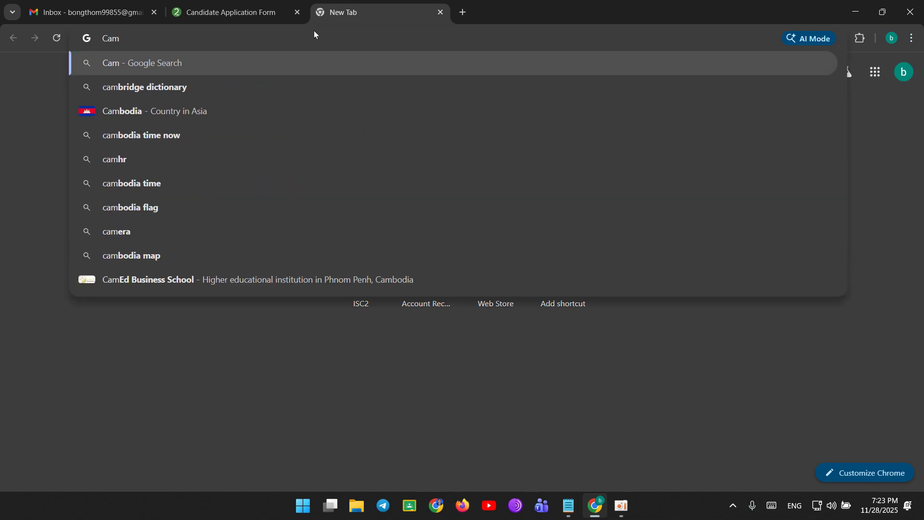
type("dia ")
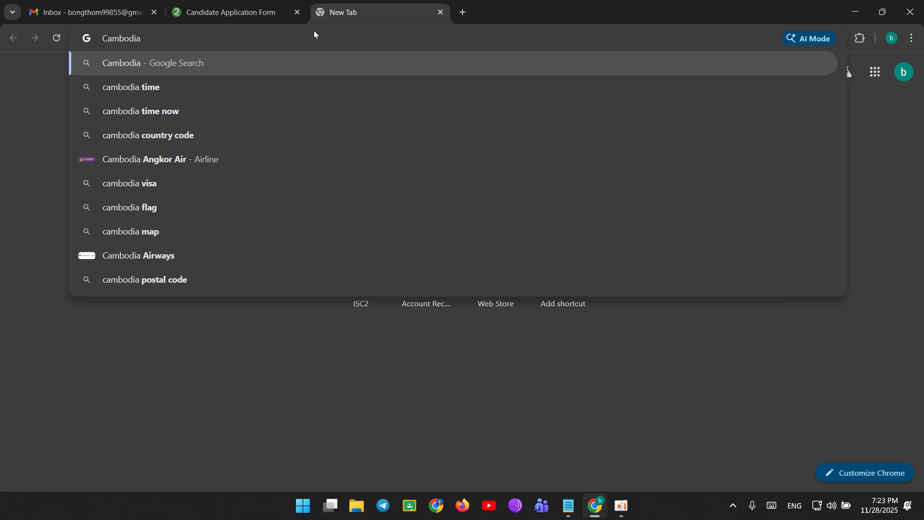
type("Zip")
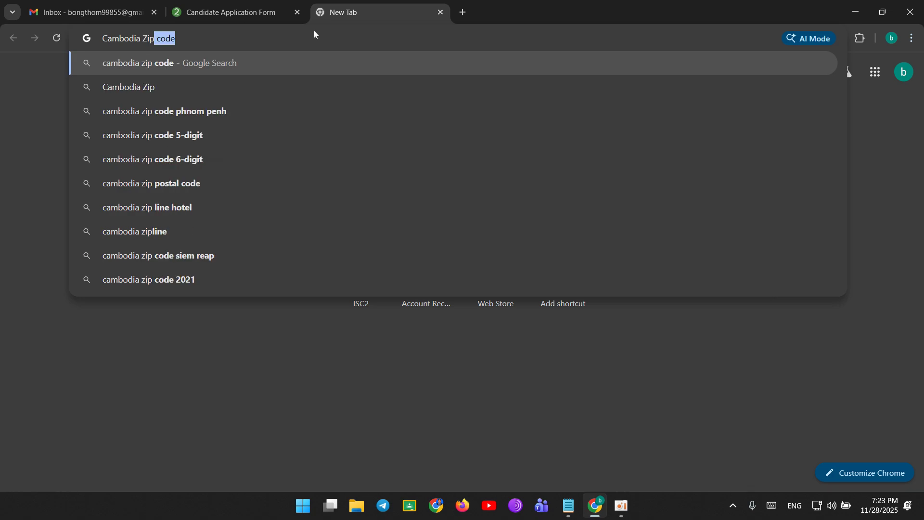
key("Return")
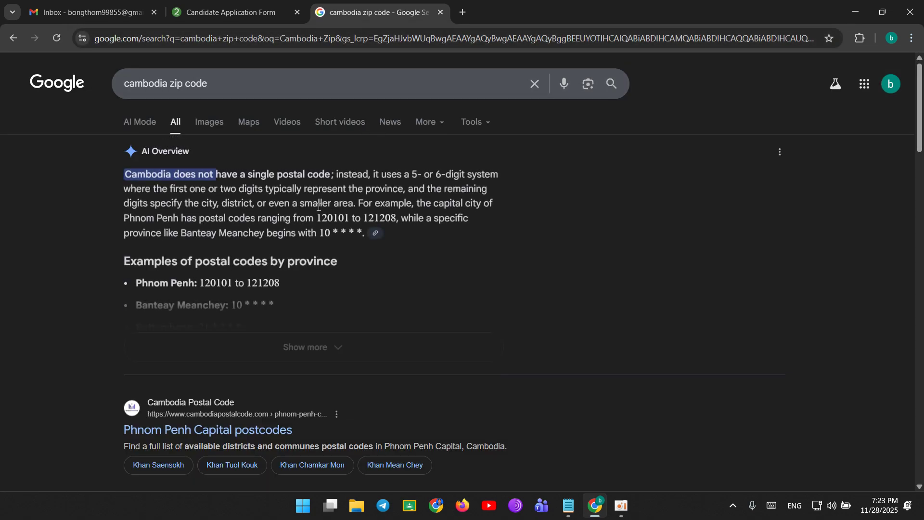
scroll(319, 207, "down", 4)
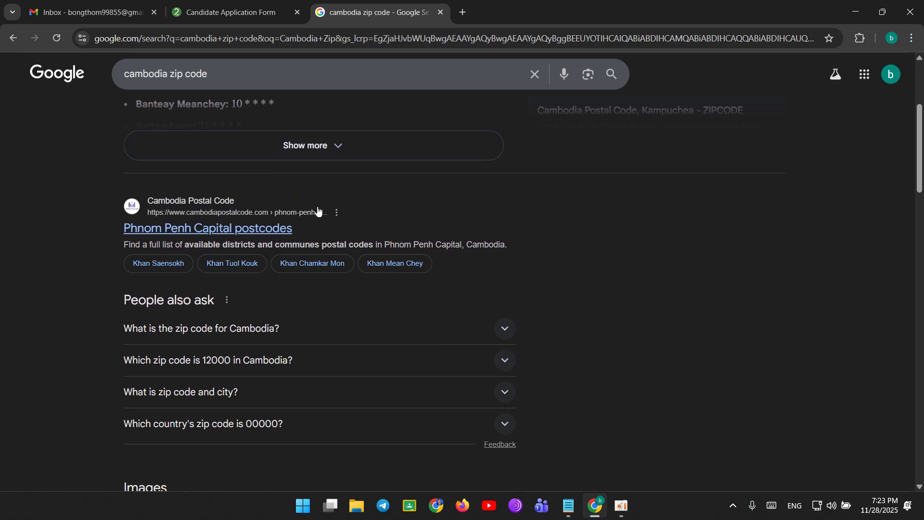
Browse the Cambodia Postal Code site to the Sangkat Chaom Chau 3 page in Khan Pur SenChey
left_click(234, 230)
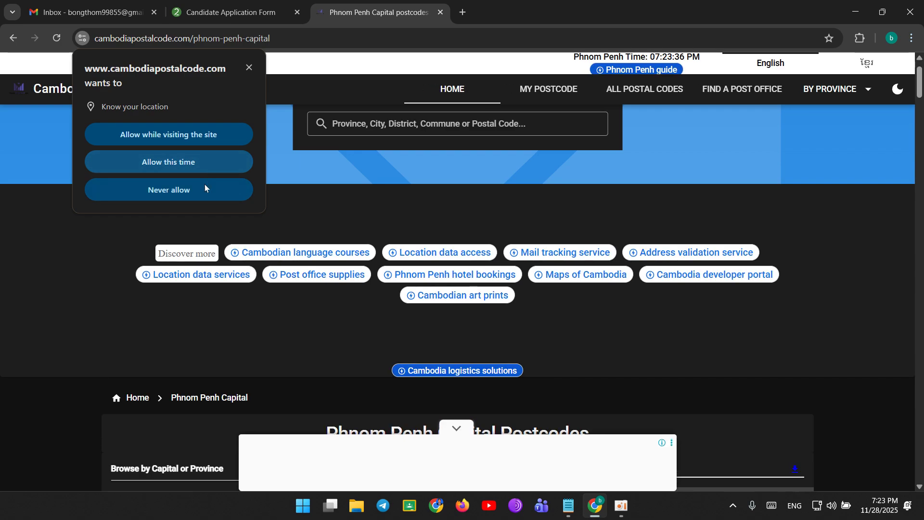
left_click(248, 68)
scroll(413, 295, "down", 5)
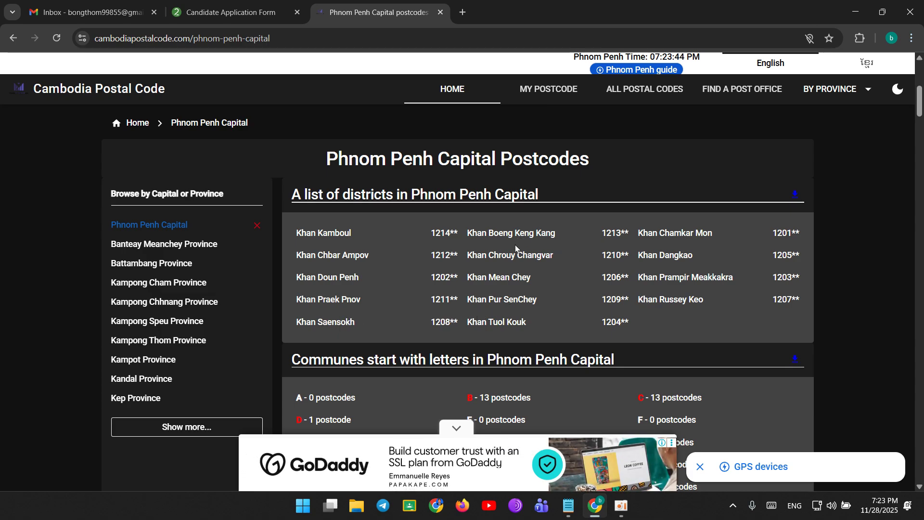
left_click(491, 305)
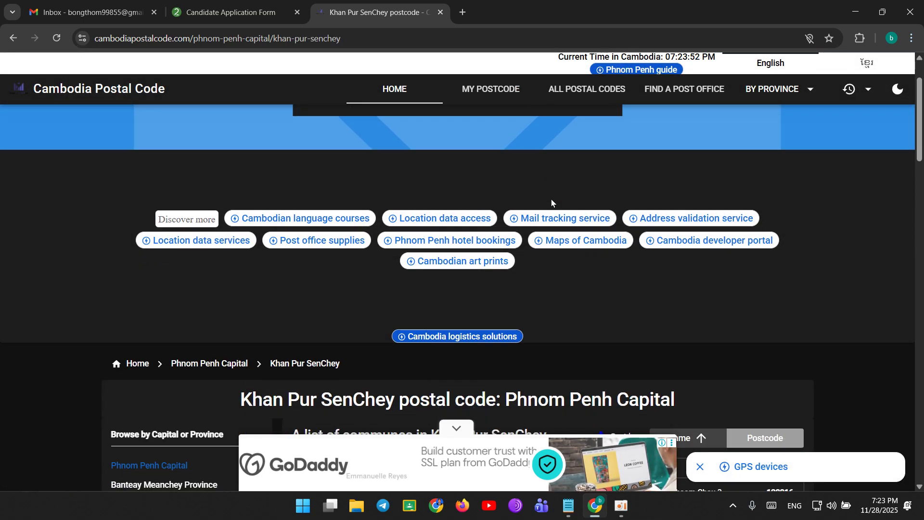
scroll(551, 202, "down", 5)
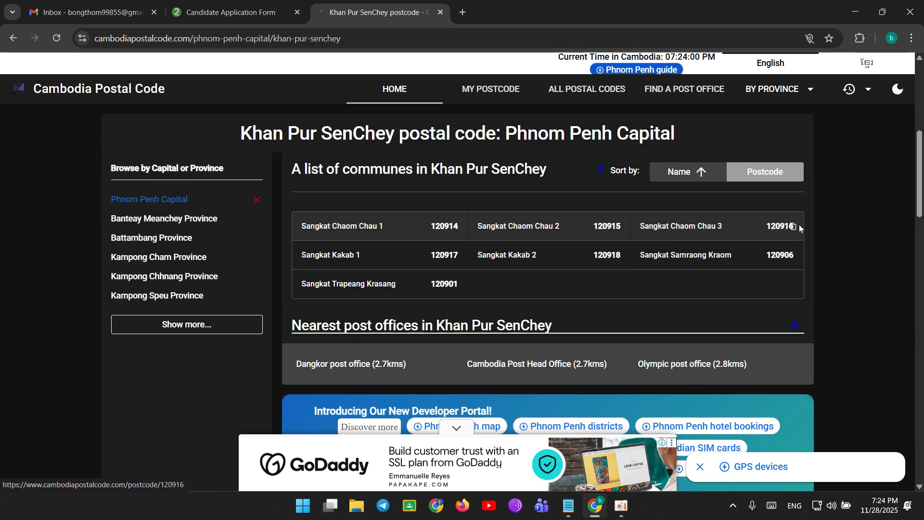
left_click(721, 226)
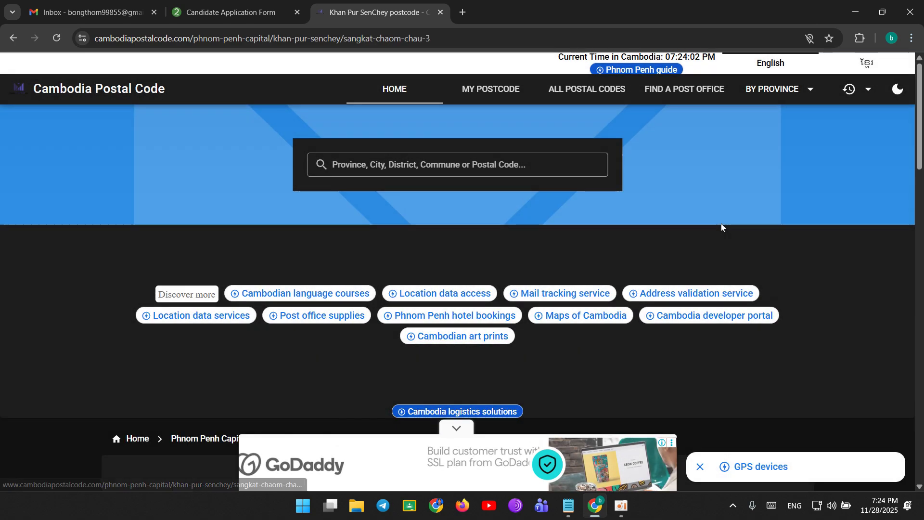
scroll(625, 238, "down", 3)
scroll(518, 246, "down", 3)
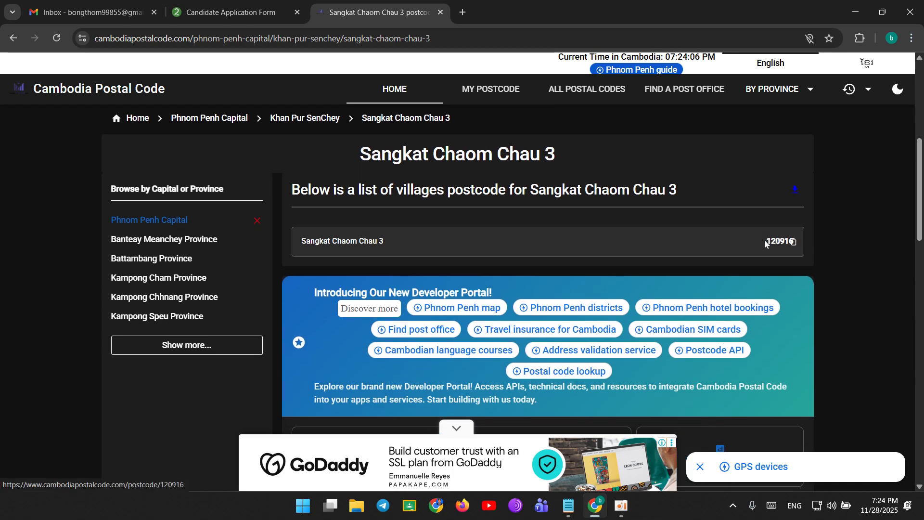
Copy postcode 120916 and return to the Zip Code field on the application form
left_click(794, 244)
left_click(794, 243)
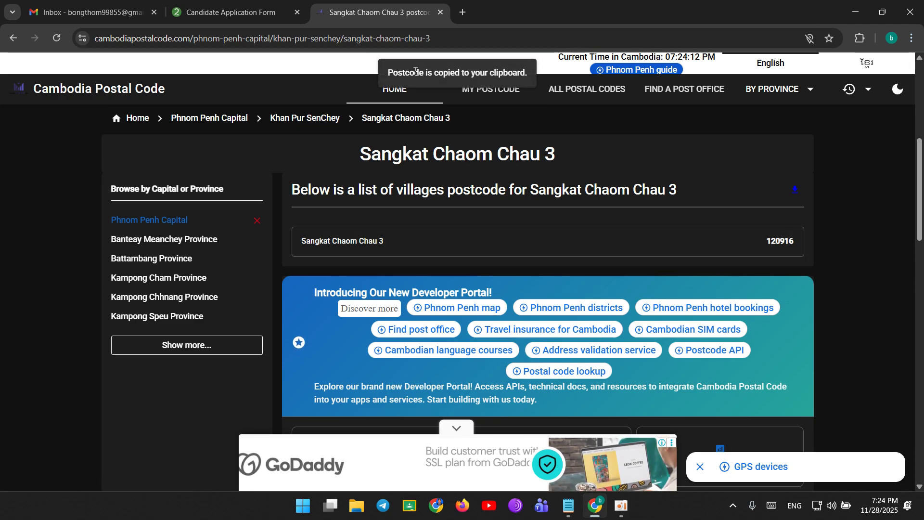
left_click(250, 12)
left_click(168, 334)
Paste the copied postcode into Zip Code and try correcting its leading digit
key("ctrl+v")
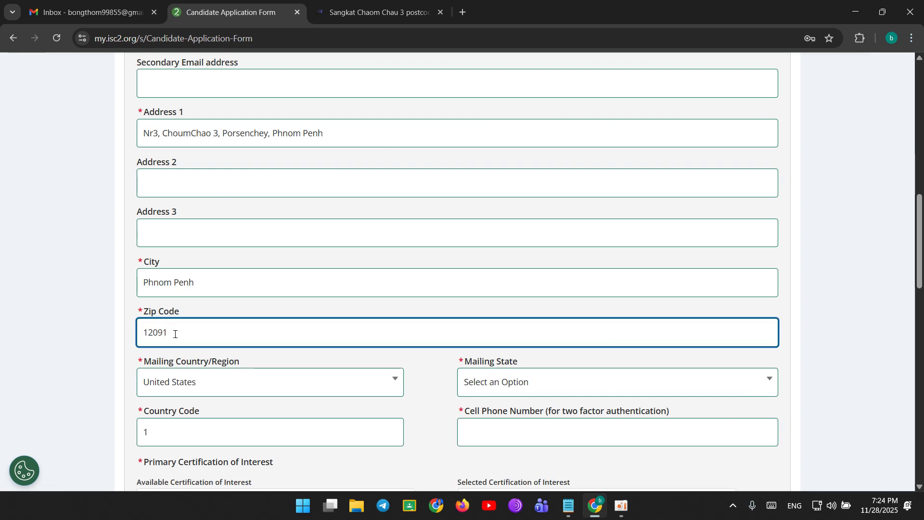
scroll(215, 331, "down", 1)
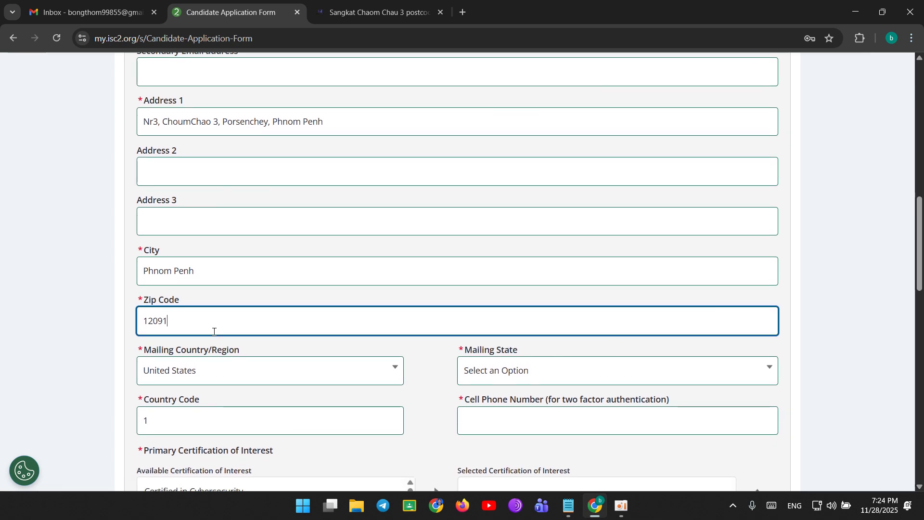
left_click(344, 13)
left_click(226, 10)
left_click(145, 322)
key("Delete")
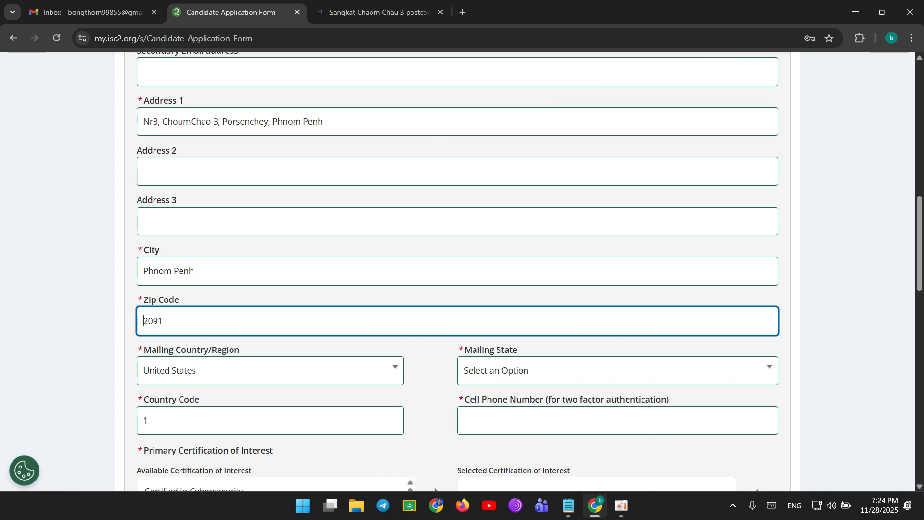
type("1")
Clear Zip Code, recopy postcode 120916 from the Cambodia postcode page, and paste it so Zip Code reads 12091
left_click_drag(183, 312, 116, 326)
key("BackSpace")
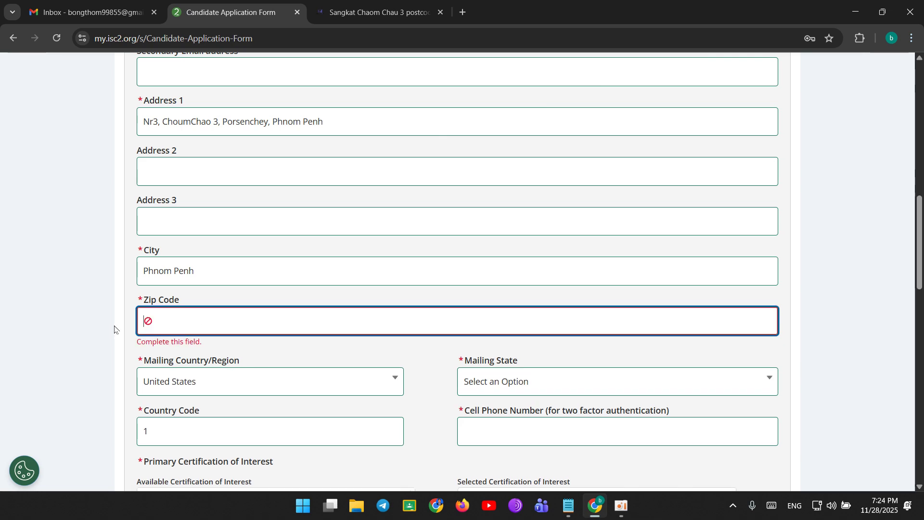
left_click(375, 12)
mouse_move(802, 242)
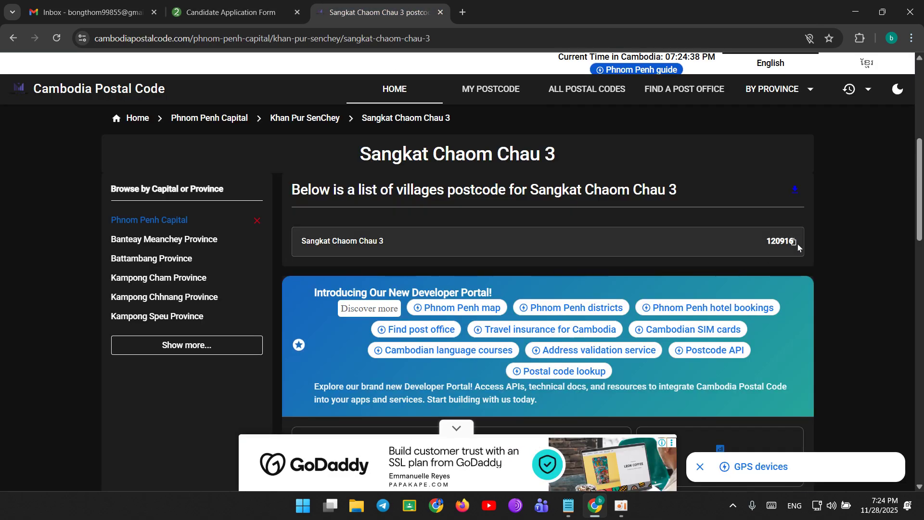
left_click(794, 243)
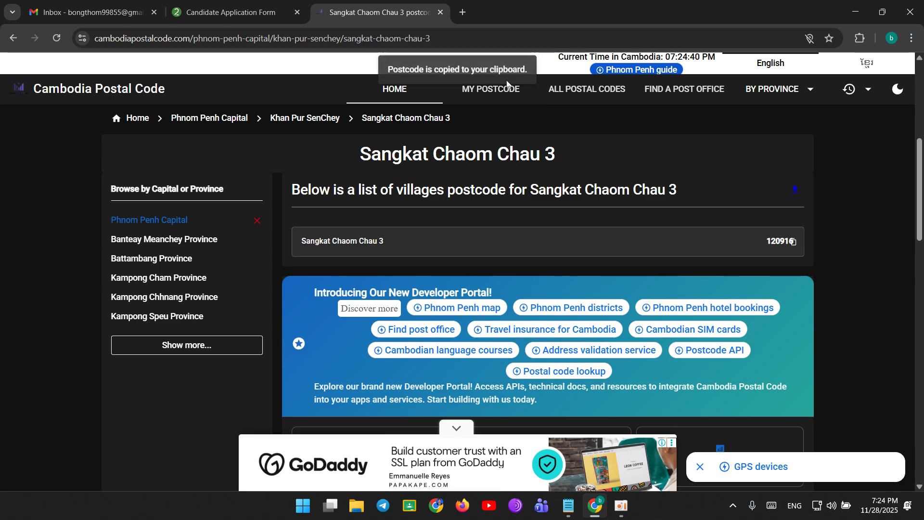
left_click(226, 12)
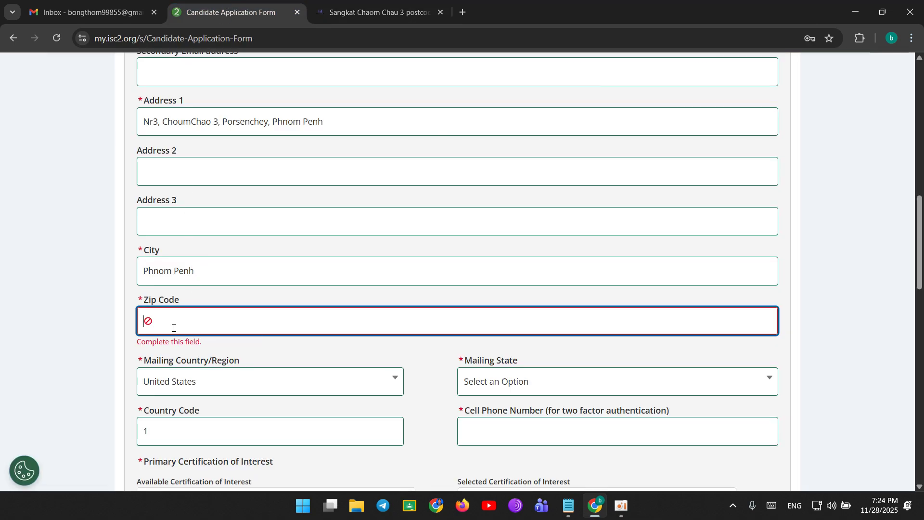
key("ctrl+v")
scroll(223, 331, "down", 1)
Set Mailing Country/Region to Cambodia so the country code becomes 855
left_click(242, 330)
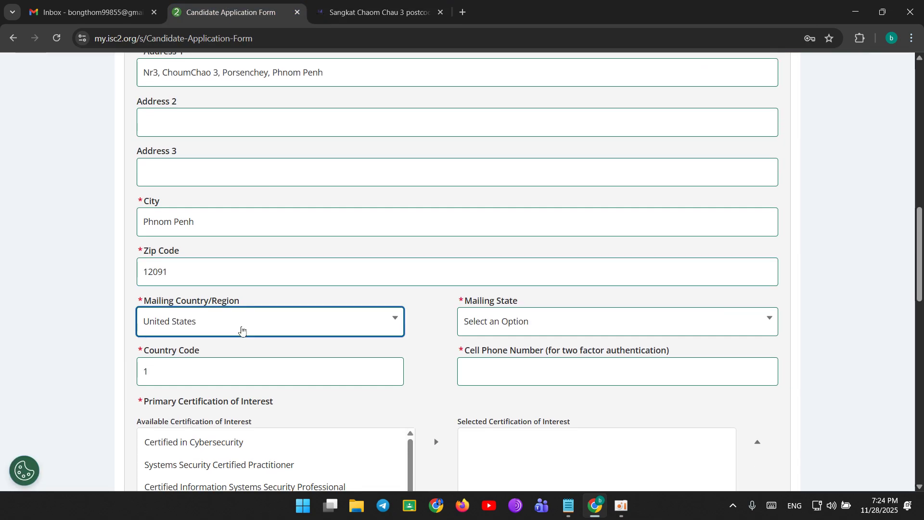
left_click(241, 331)
scroll(231, 380, "up", 20)
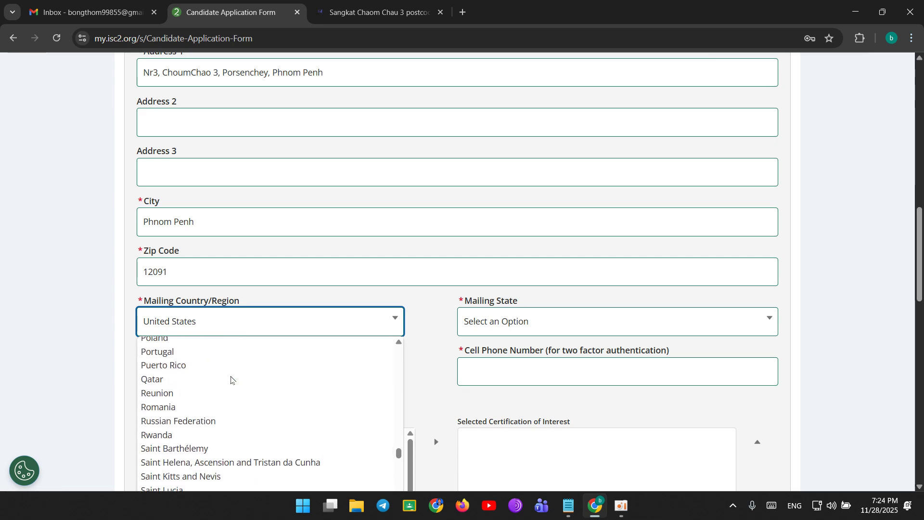
scroll(231, 380, "up", 8)
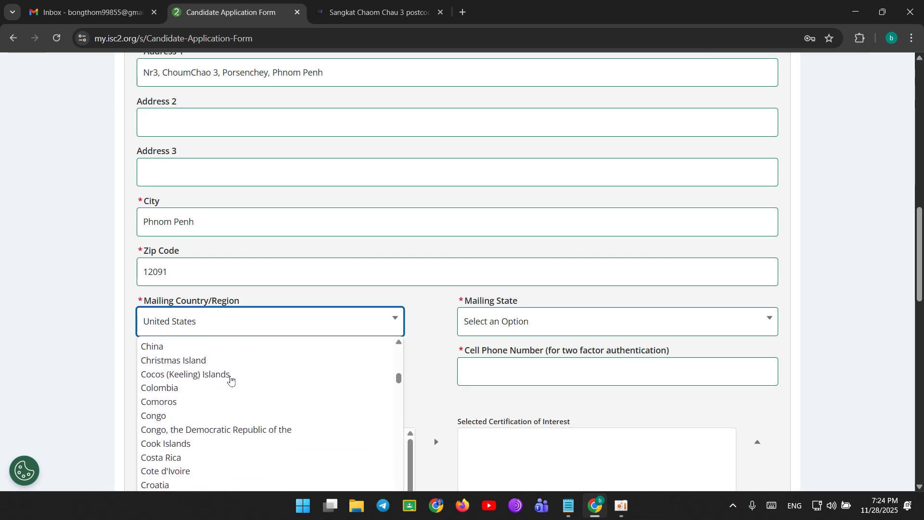
scroll(212, 371, "down", 2)
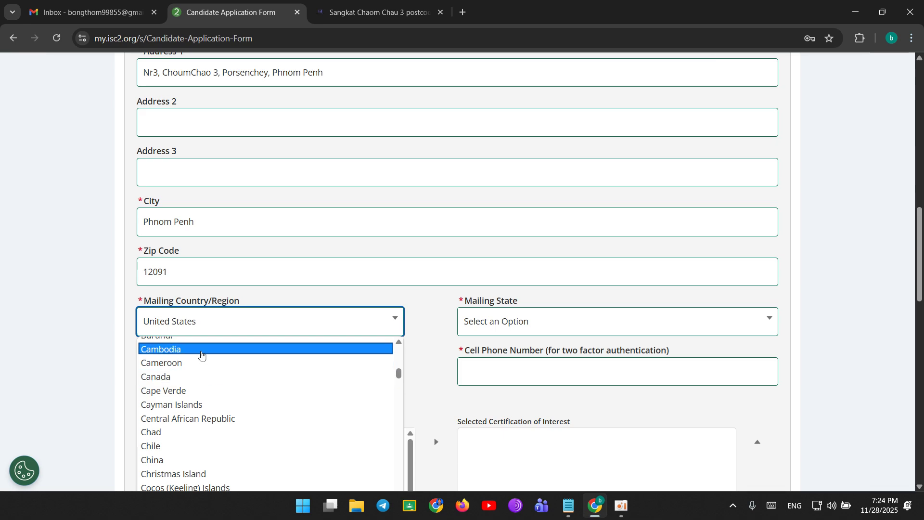
left_click(201, 354)
Enter the cell phone number for two-factor authentication
left_click(498, 372)
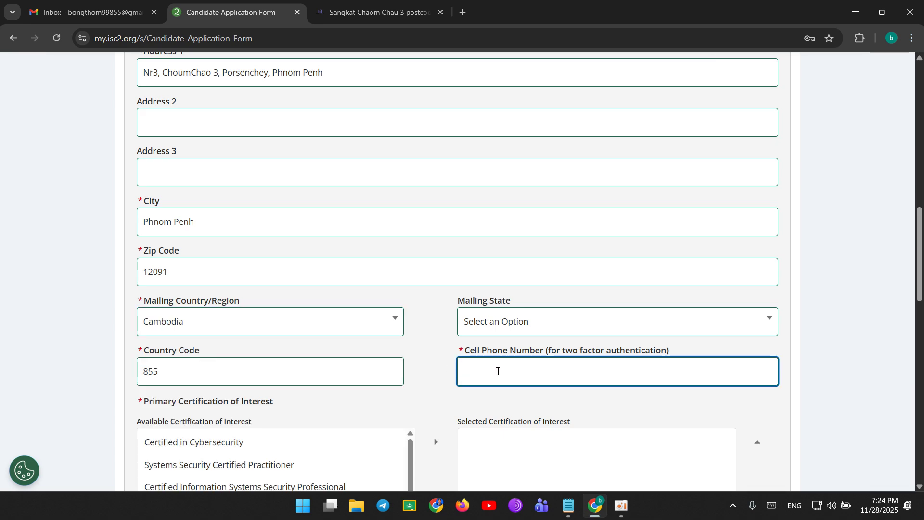
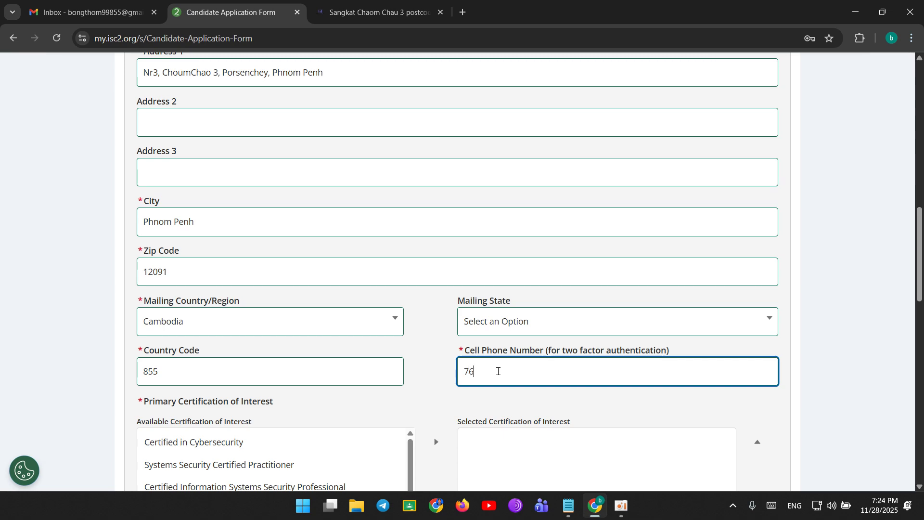
scroll(472, 382, "down", 4)
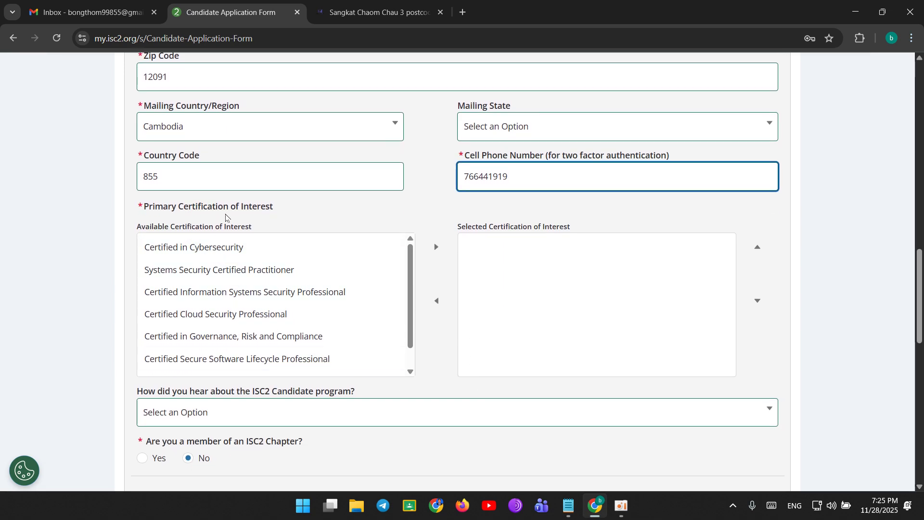
Move CC, SSCP, CISSP, CCSP, CGRC and CSSLP into the selected certifications of interest
left_click(221, 245)
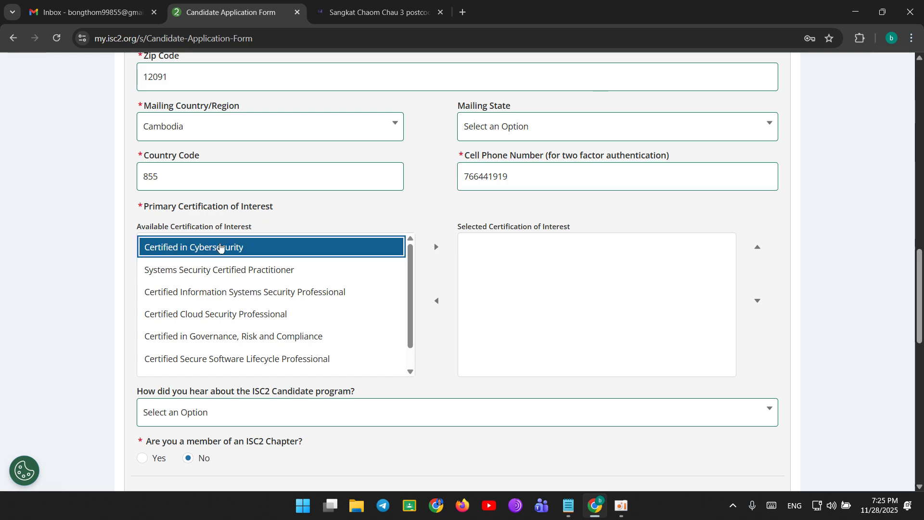
left_click(437, 248)
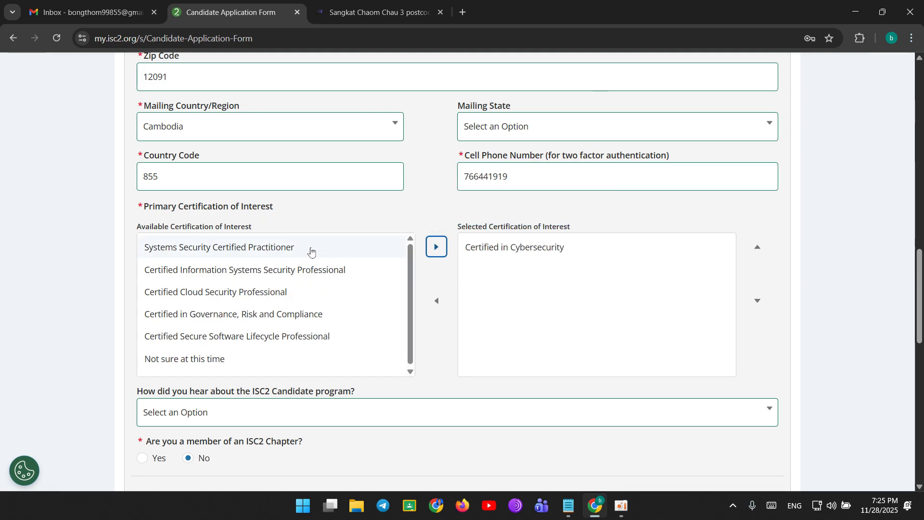
left_click(310, 249)
left_click(437, 248)
left_click(324, 247)
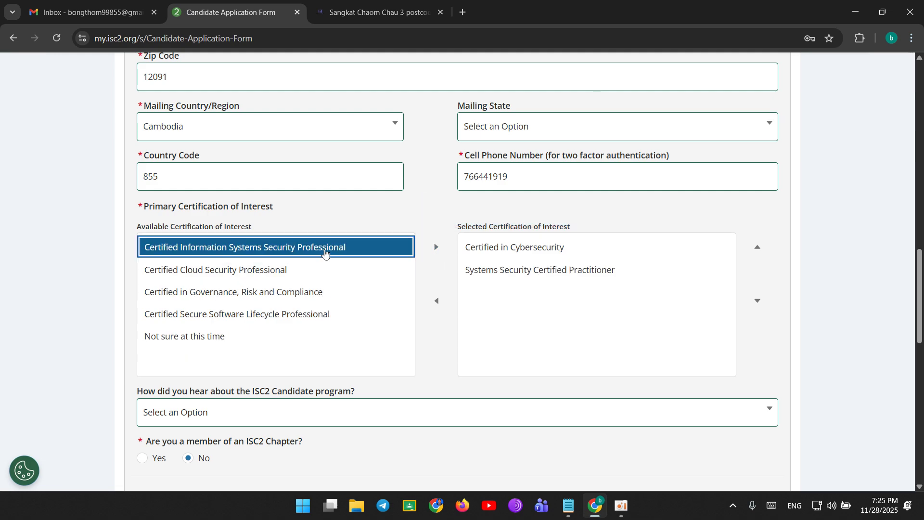
left_click(439, 247)
left_click(301, 253)
left_click(437, 250)
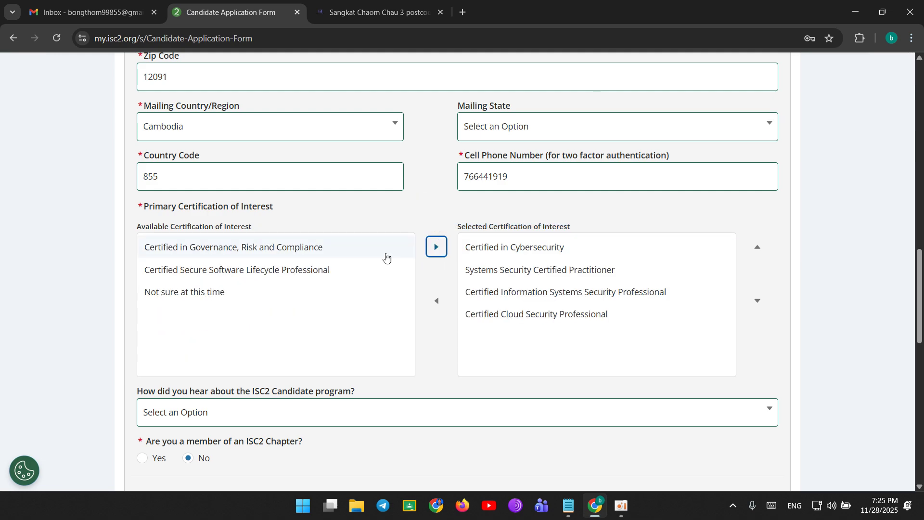
left_click(320, 250)
left_click(434, 252)
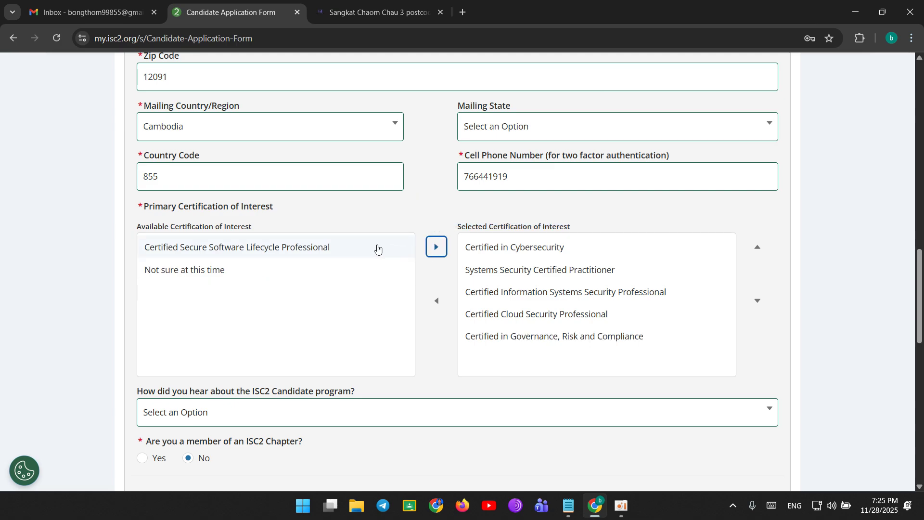
left_click(366, 247)
left_click(430, 248)
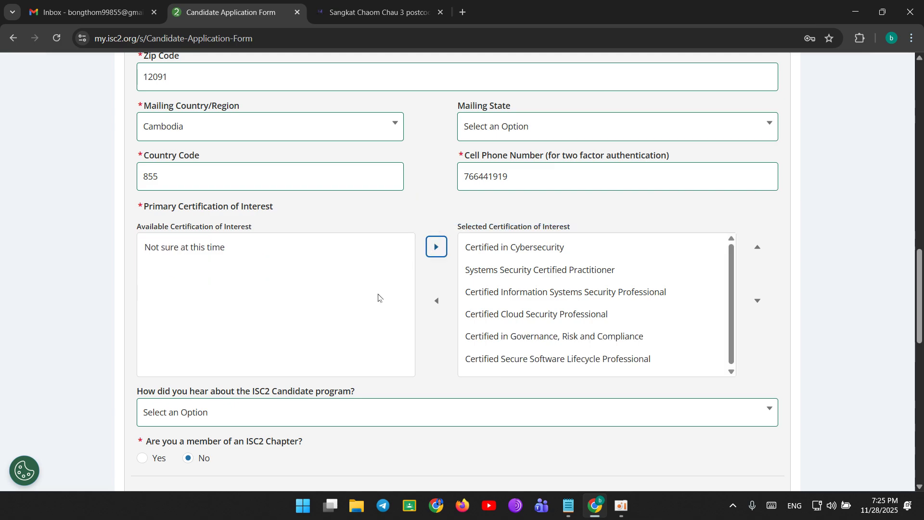
Answer Search engine for how you heard about the program
scroll(378, 297, "down", 4)
left_click(358, 239)
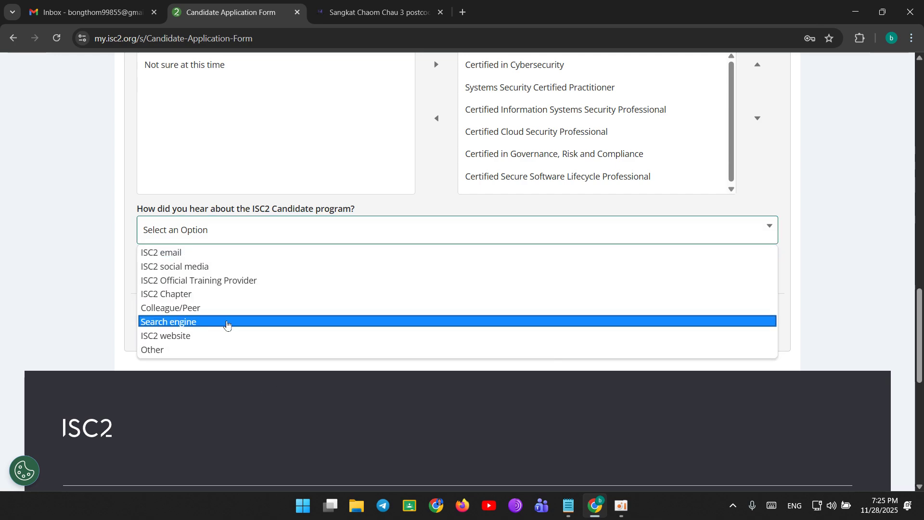
left_click(227, 324)
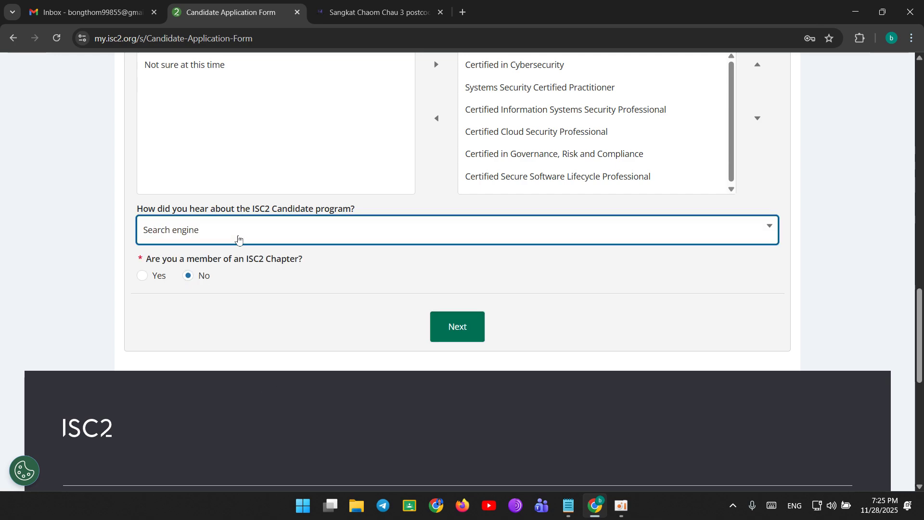
Answer No to ISC2 Chapter membership, go to page 2, and set work status to Student
left_click(190, 275)
left_click(435, 325)
scroll(436, 326, "down", 3)
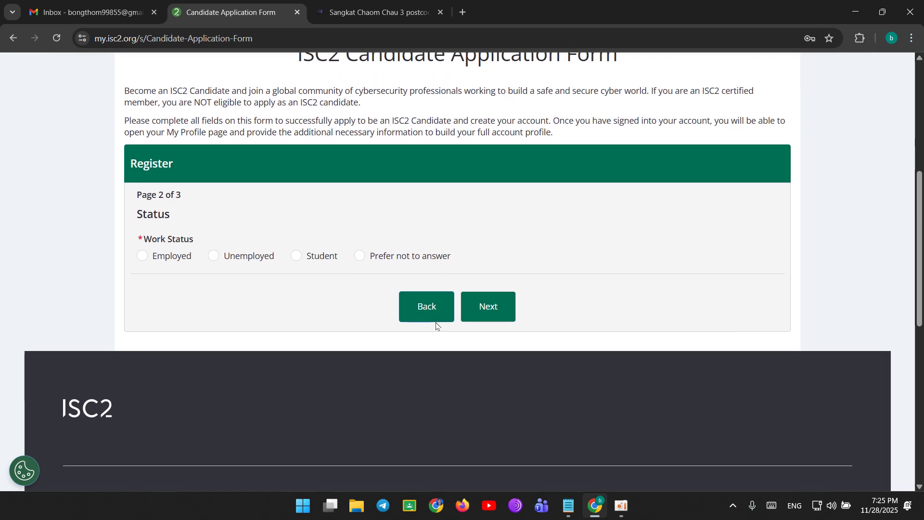
left_click(299, 259)
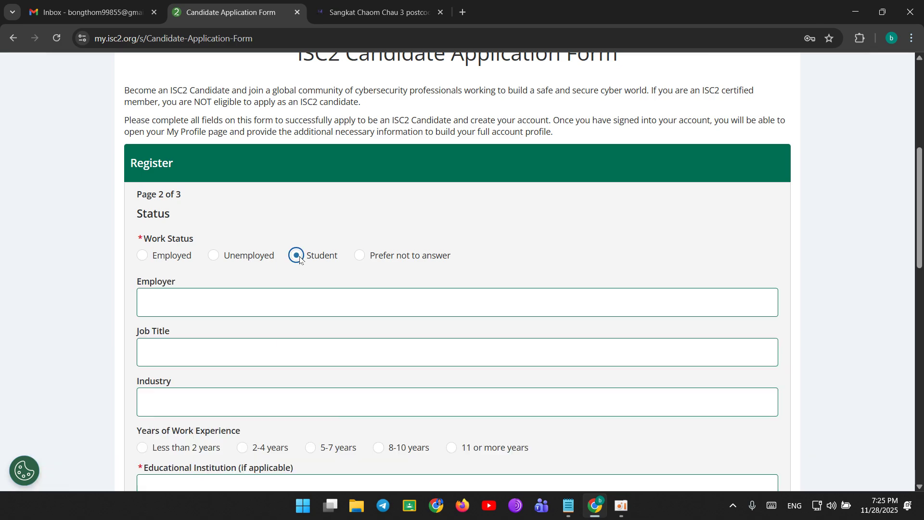
scroll(389, 201, "down", 3)
scroll(189, 163, "down", 3)
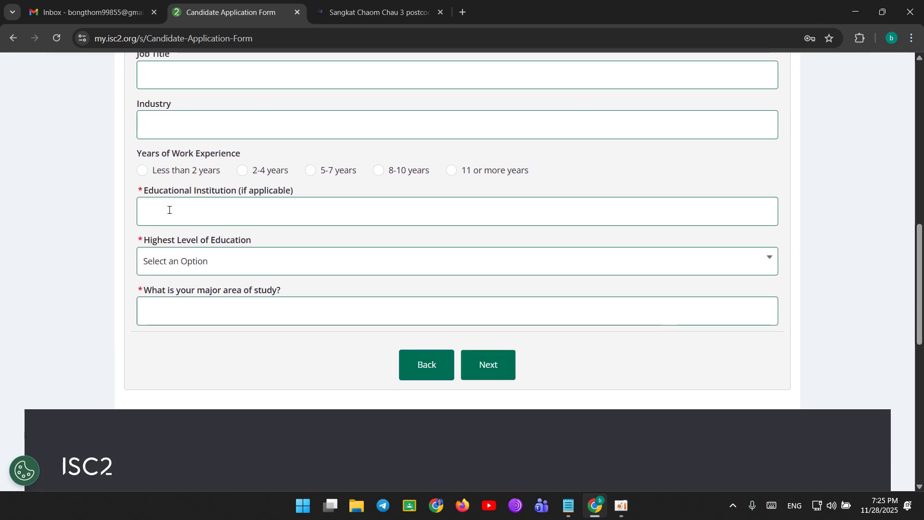
Enter Royal University of Phnom Penh as the educational institution
left_click(170, 210)
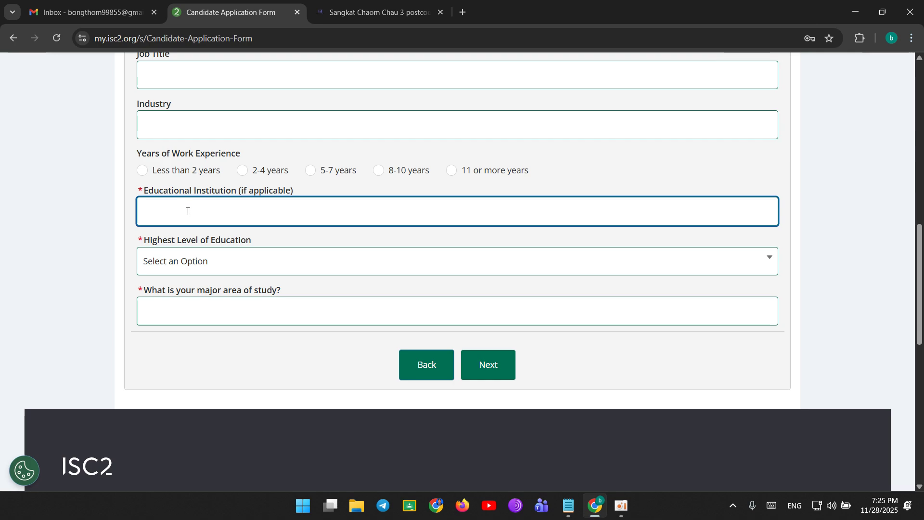
type("r")
key("BackSpace")
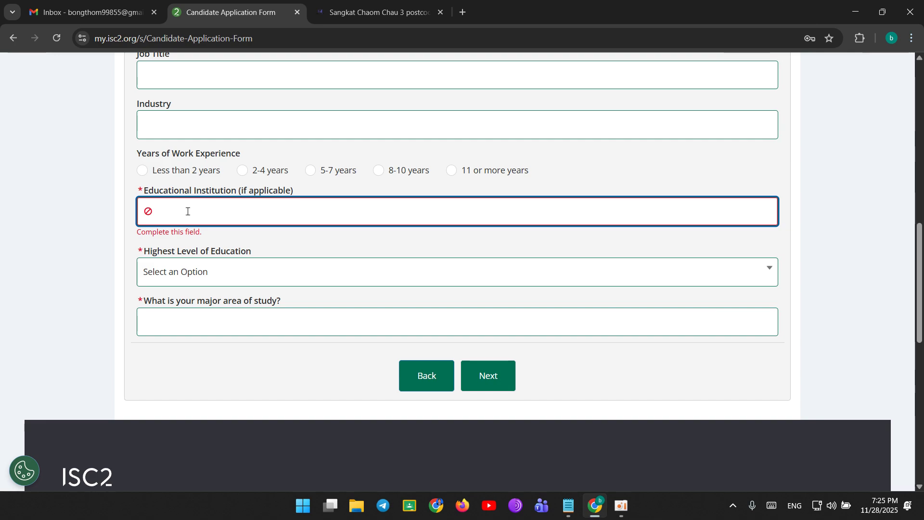
type("Roy")
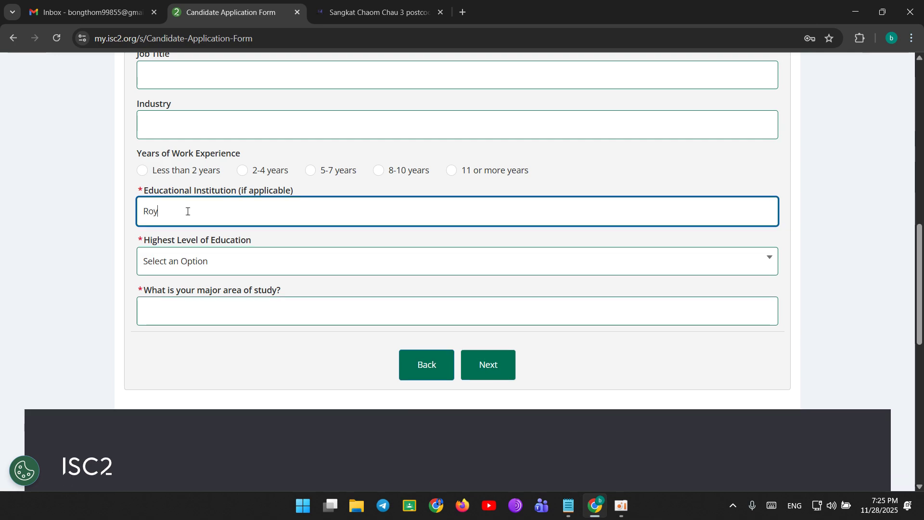
type("al University of Phnom Penh")
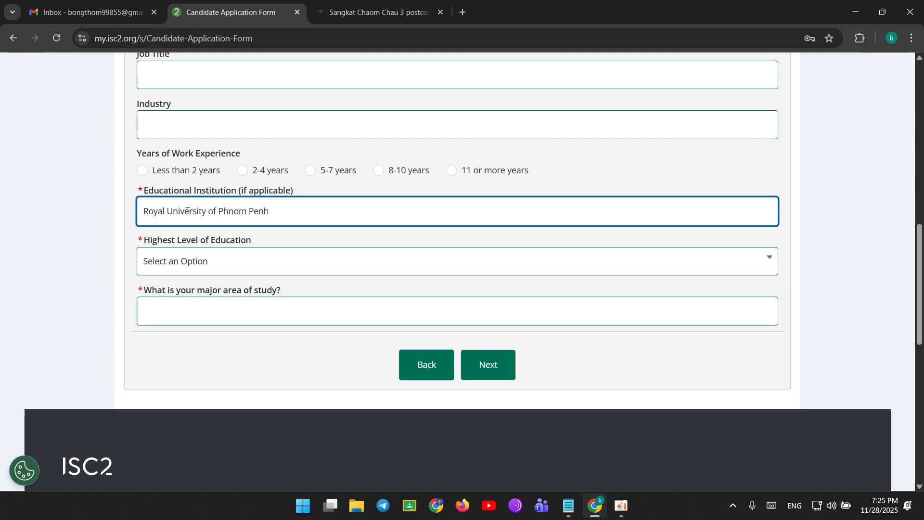
Choose College or university as highest education and type Telecommunication and Electronic Engineering as the major
left_click(183, 262)
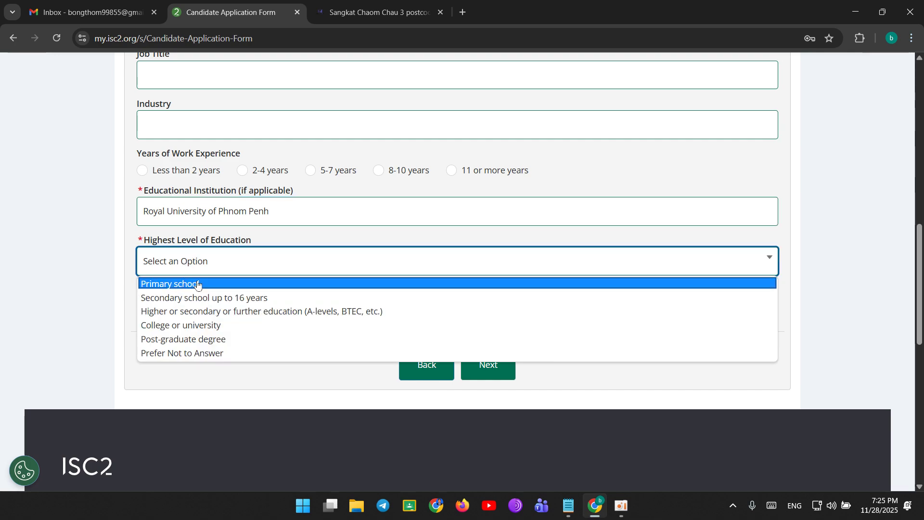
left_click(196, 327)
left_click(214, 309)
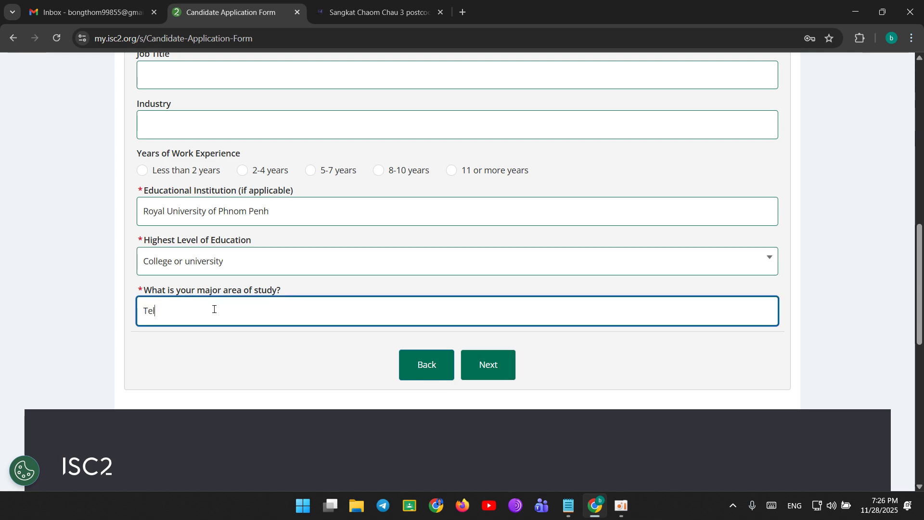
type("Telecomm")
type("uni")
type("cation of ")
type("ctronic En")
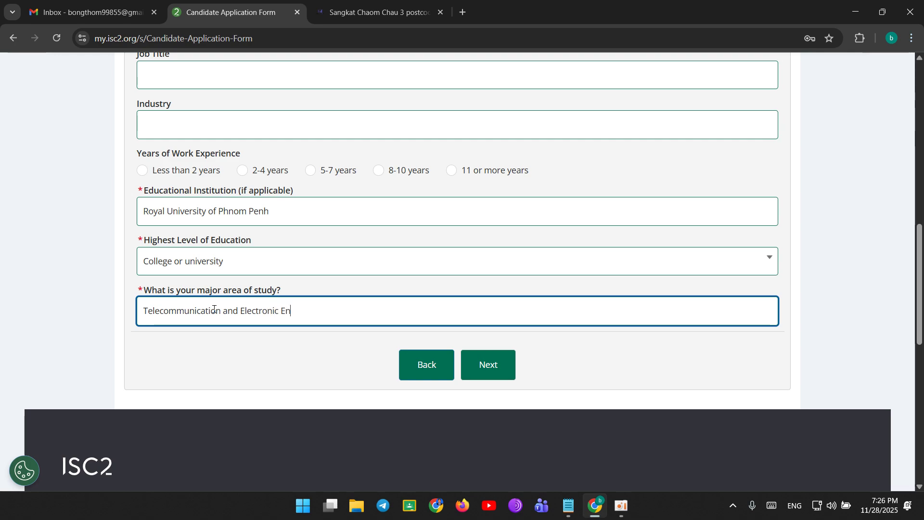
type("gineering")
Go to page 3, Demographic Information, and read then close the Demographic Data Statement
left_click(490, 366)
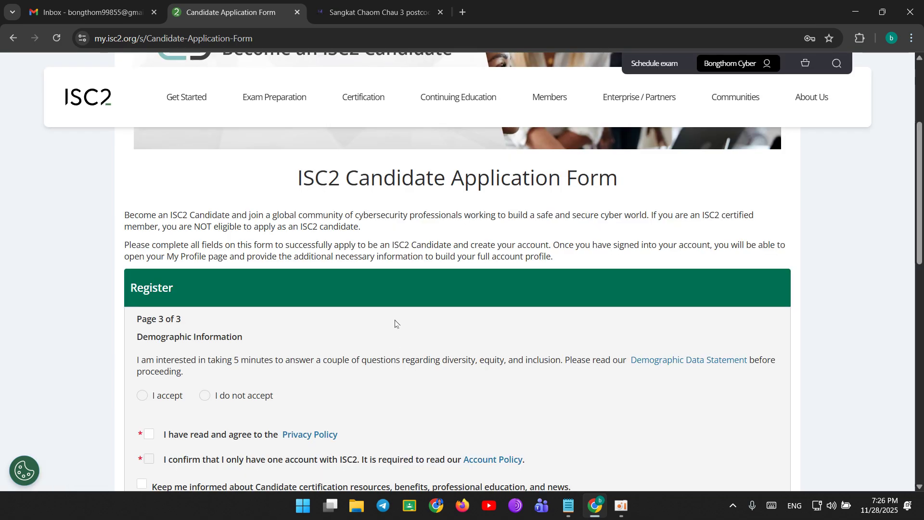
scroll(396, 323, "down", 3)
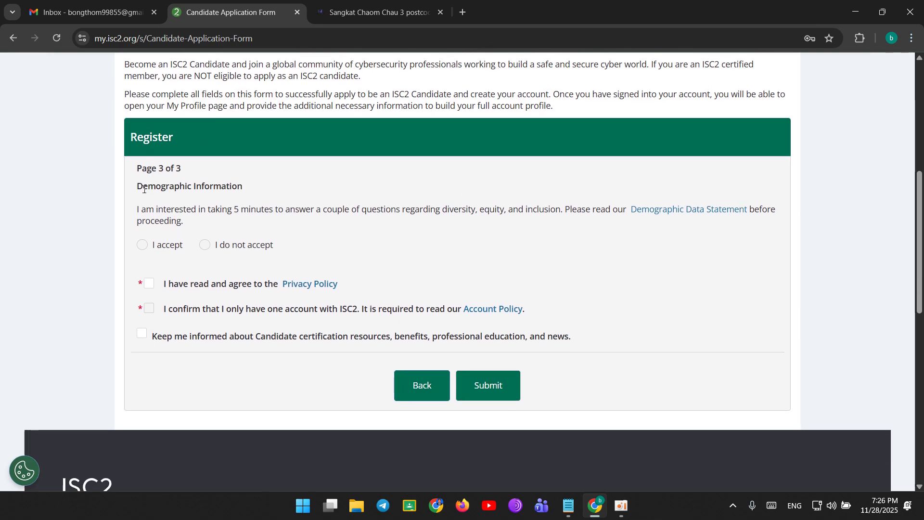
left_click_drag(140, 244, 242, 248)
left_click(194, 253)
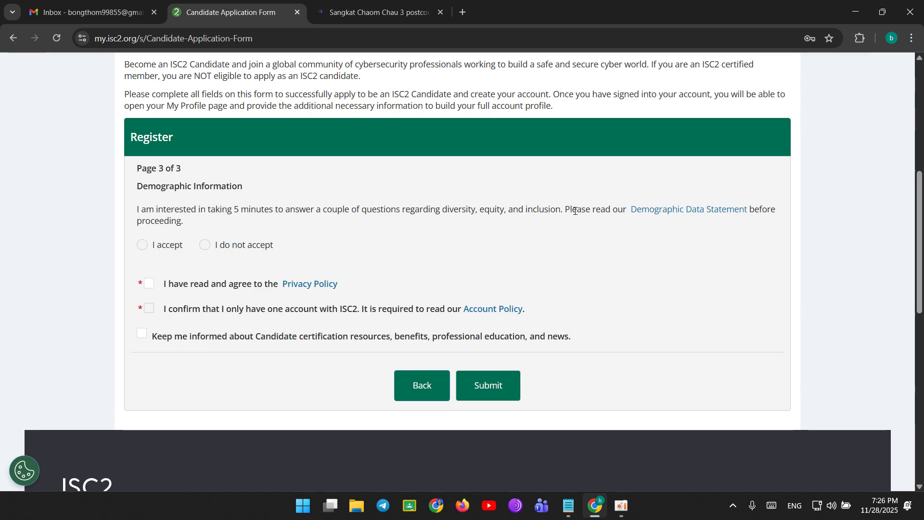
left_click(690, 211)
scroll(564, 242, "down", 2)
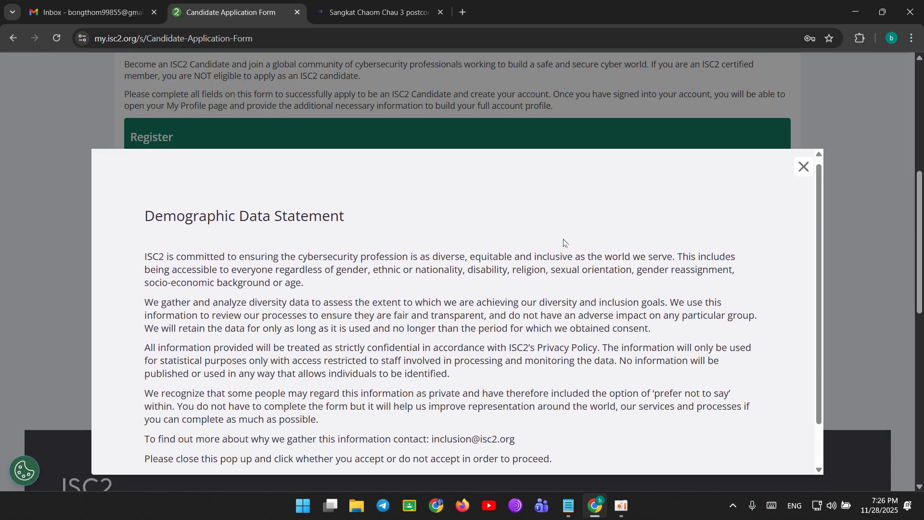
scroll(564, 242, "up", 1)
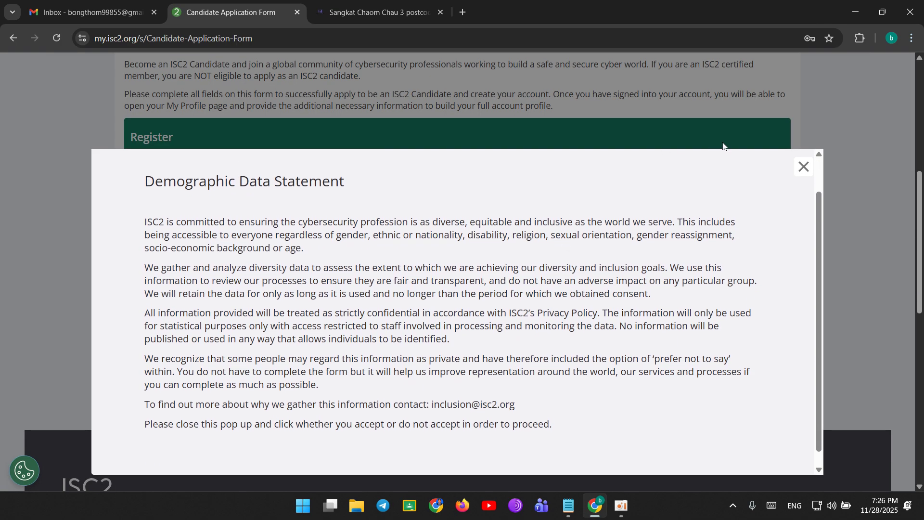
left_click(804, 166)
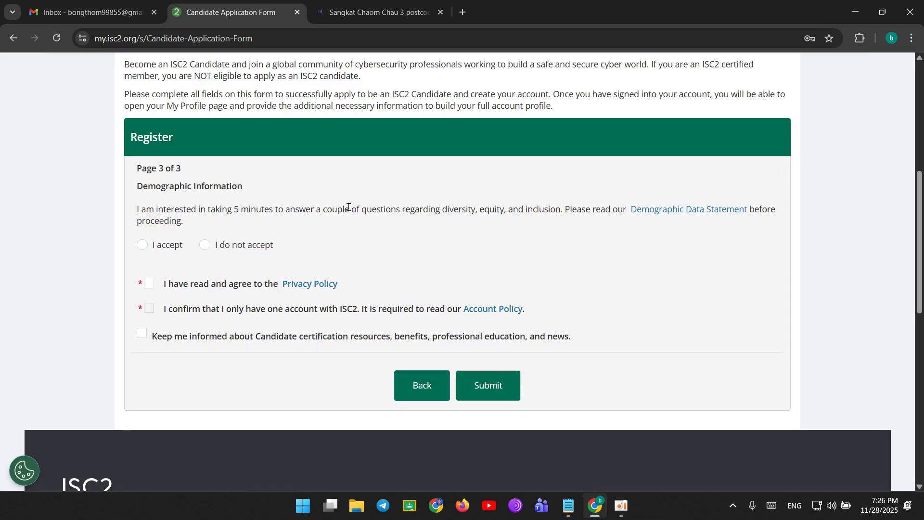
Accept answering the demographic questions, then choose age 18 – 24 and East Asian ethnicity
left_click(143, 246)
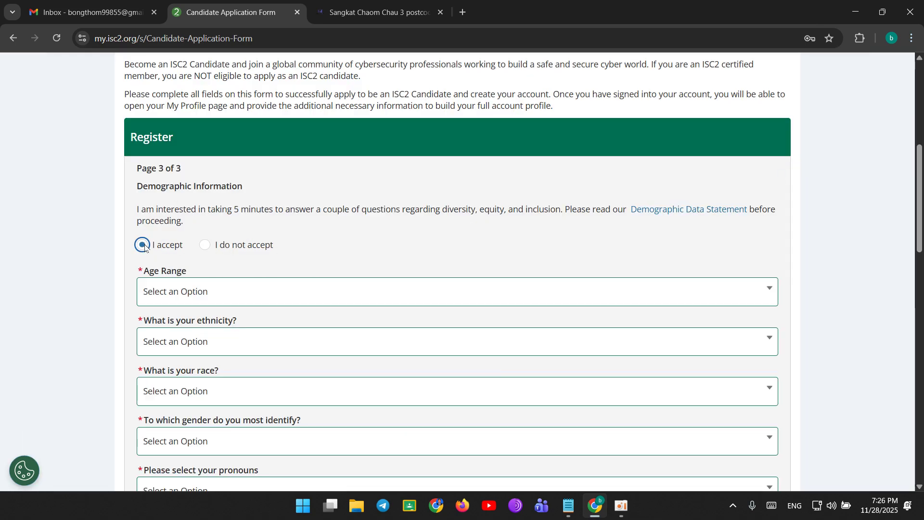
scroll(363, 303, "down", 1)
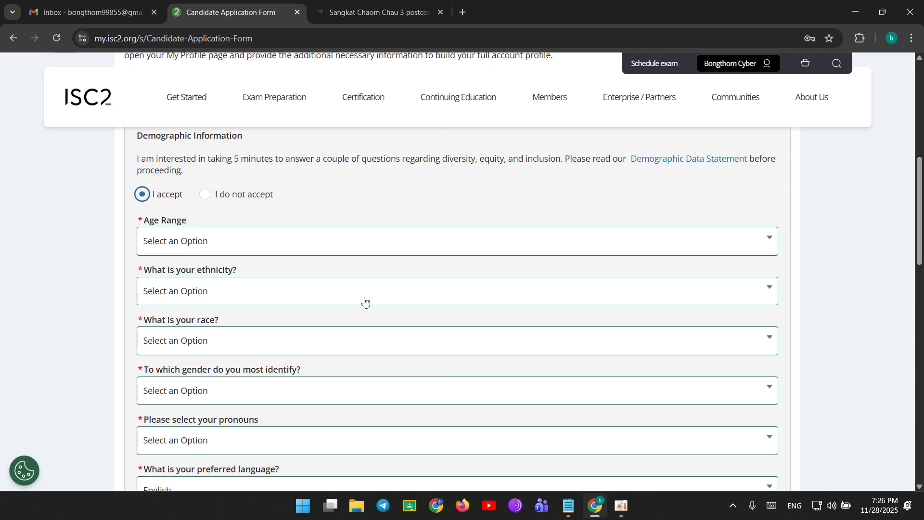
left_click(295, 247)
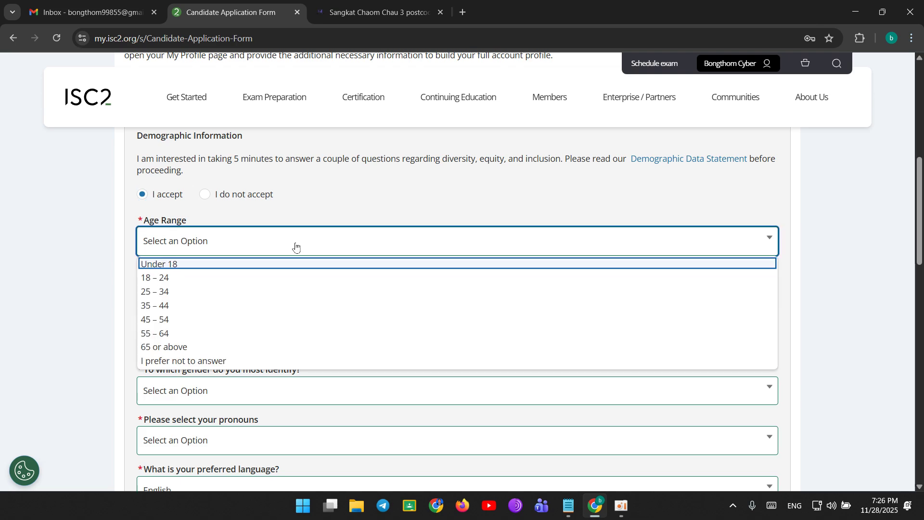
left_click(271, 277)
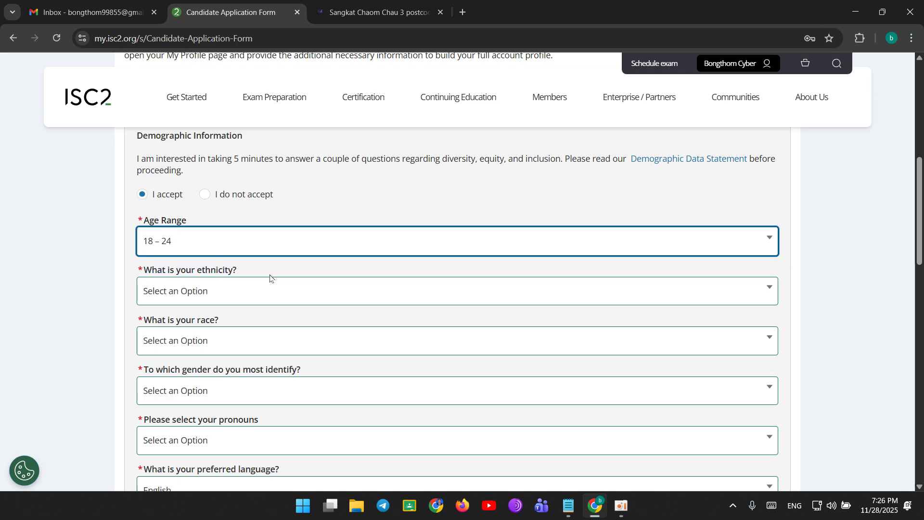
left_click(260, 289)
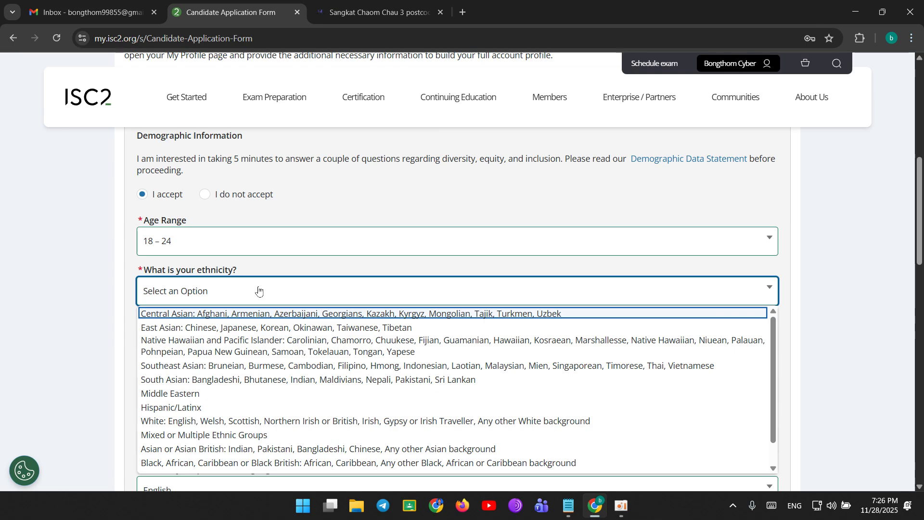
left_click(231, 329)
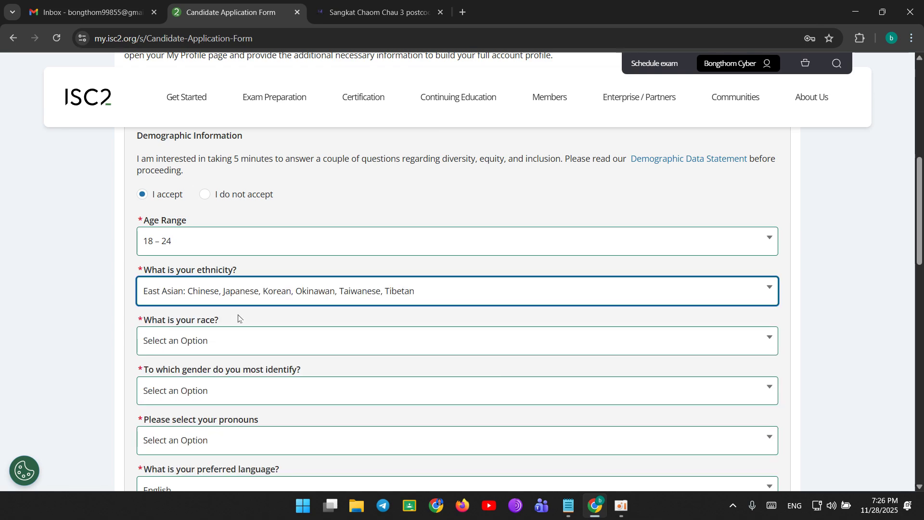
Choose Asian race, Male gender, He/his pronouns, and Prefer not to answer for group membership
scroll(238, 318, "down", 2)
left_click(248, 254)
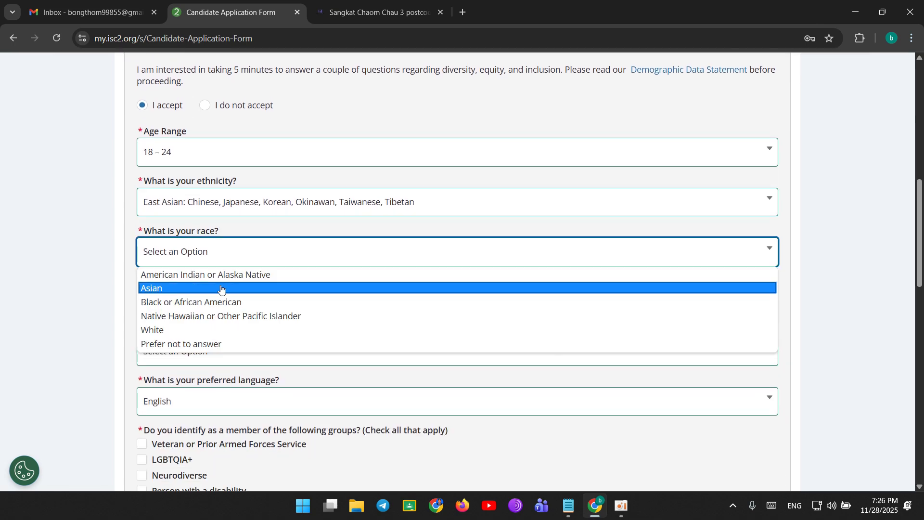
left_click(217, 290)
left_click(212, 311)
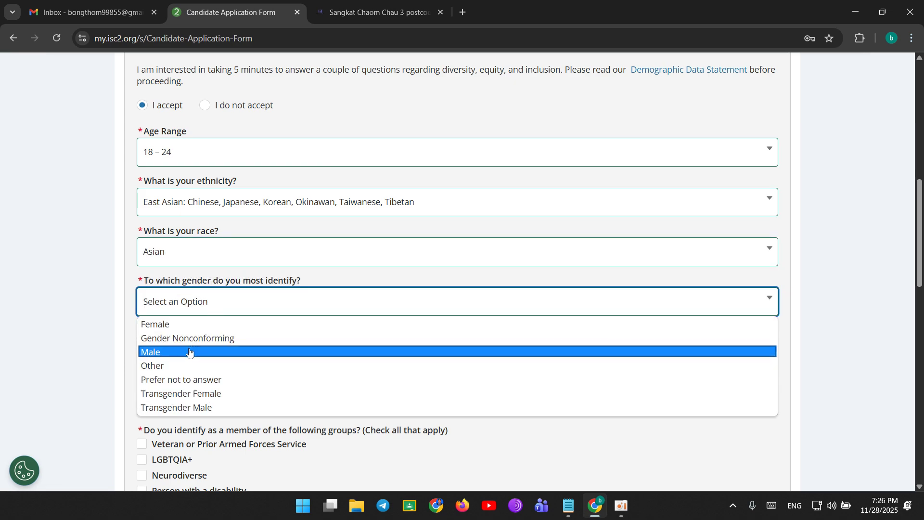
left_click(189, 352)
scroll(189, 352, "down", 2)
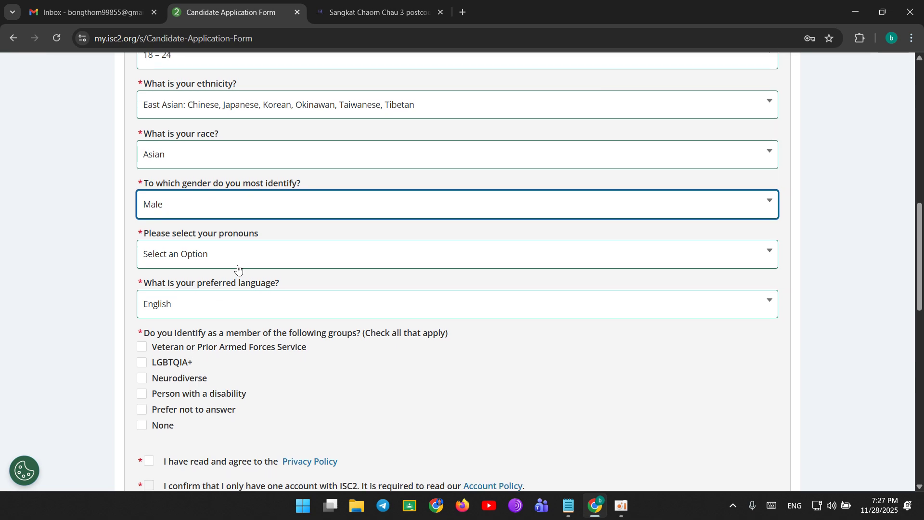
left_click(249, 255)
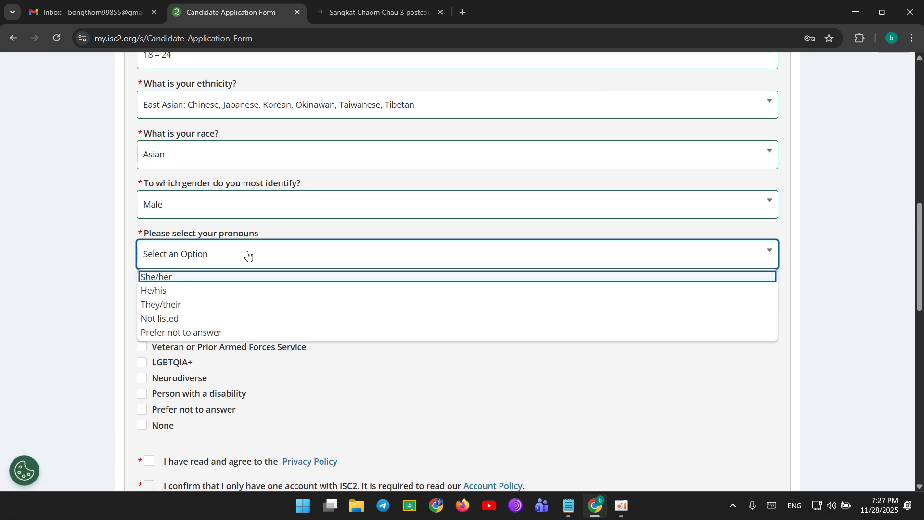
left_click(212, 291)
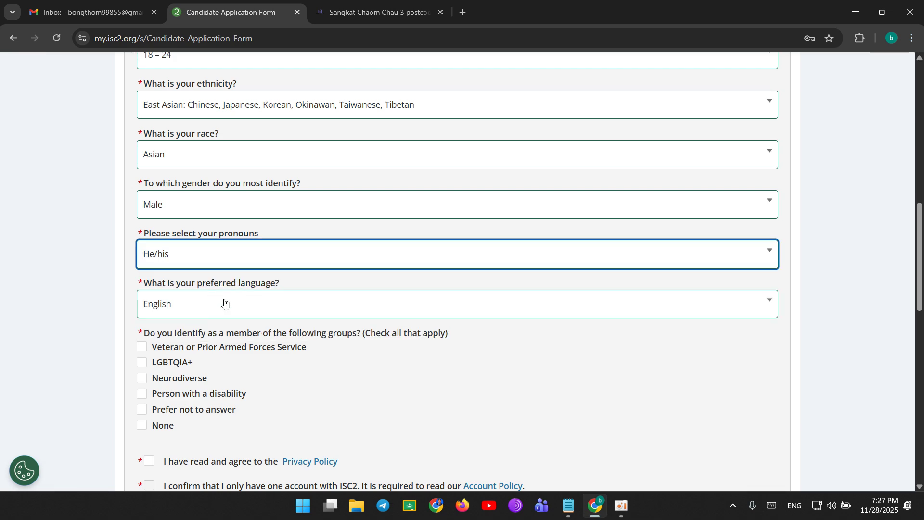
scroll(241, 327, "down", 3)
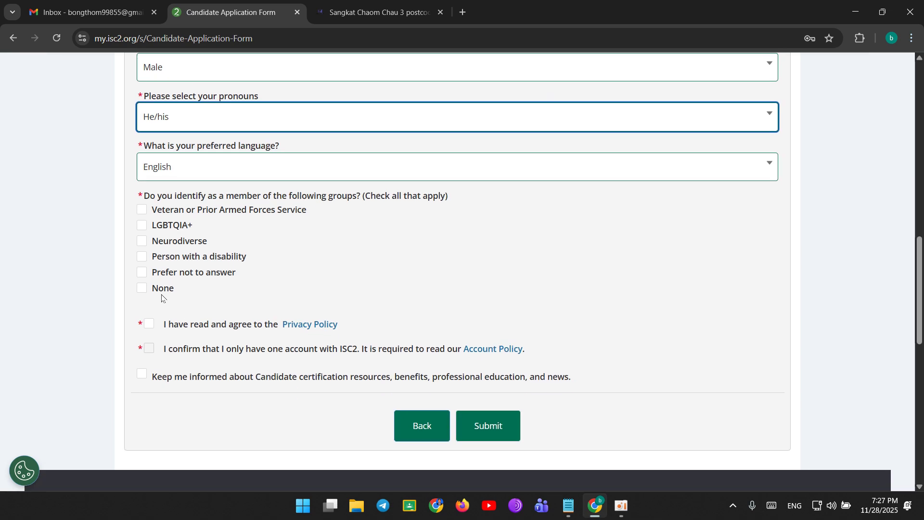
left_click(143, 273)
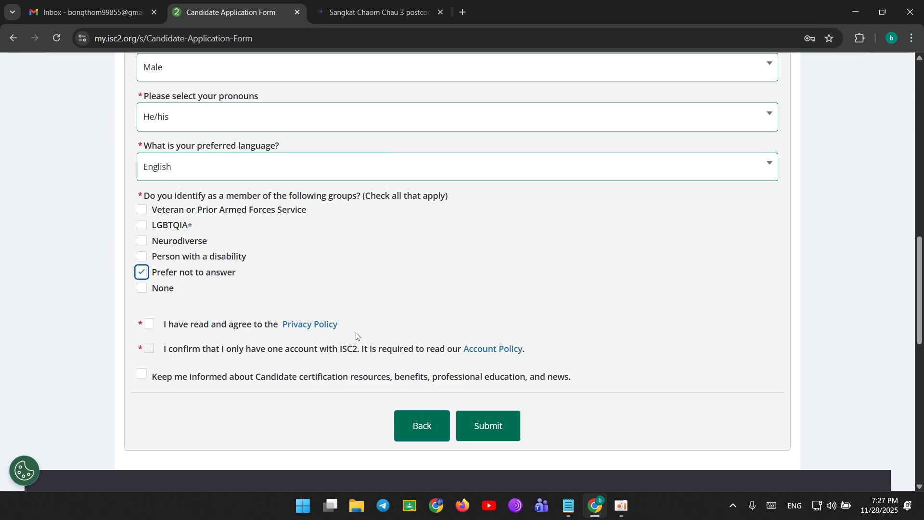
Accept the Privacy Policy, confirm a single ISC2 account after reviewing Account Policy, and opt in to updates
left_click(148, 324)
double_click(140, 348)
left_click_drag(445, 329, 480, 354)
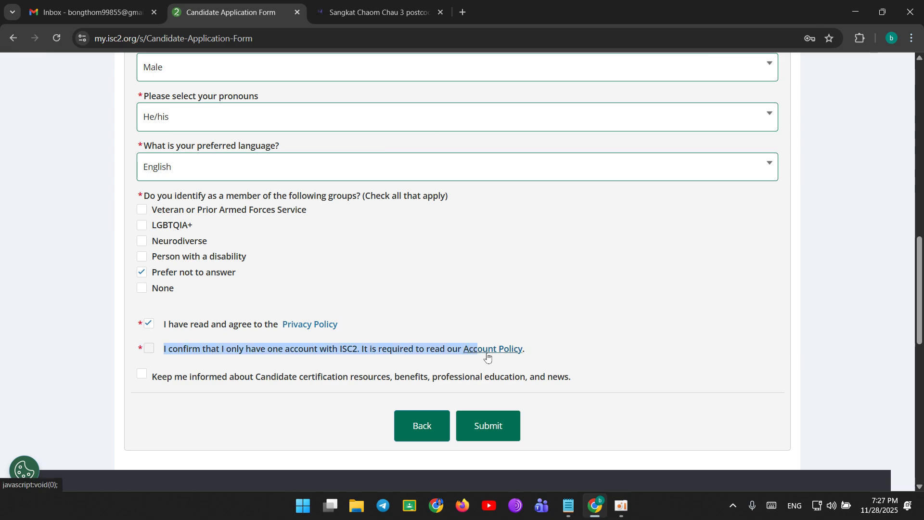
left_click(480, 356)
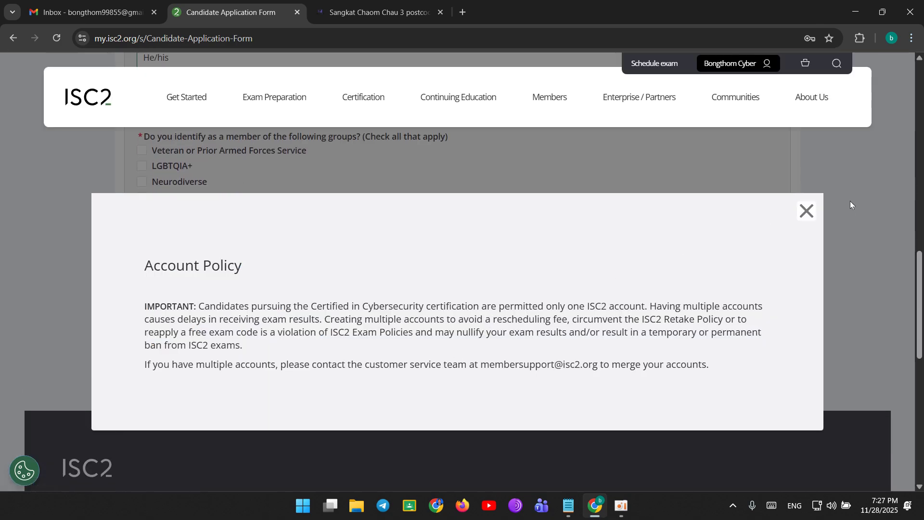
left_click(806, 210)
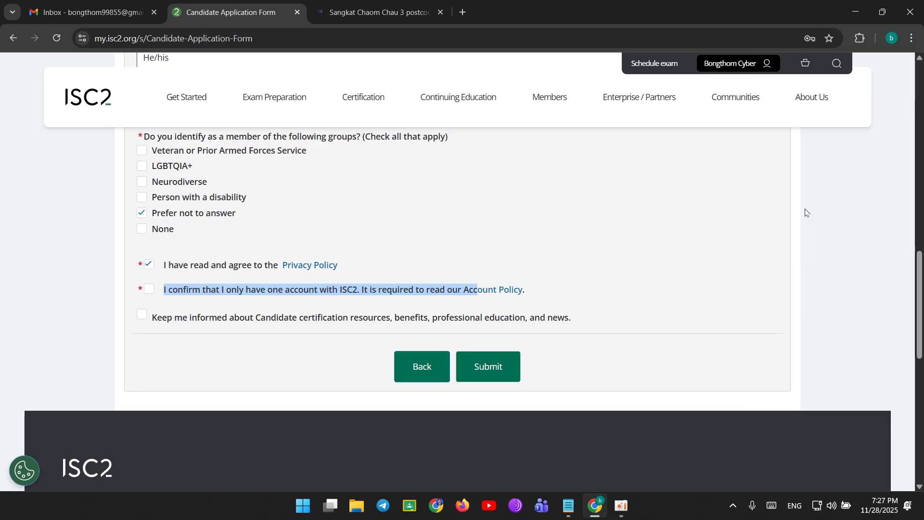
left_click(146, 290)
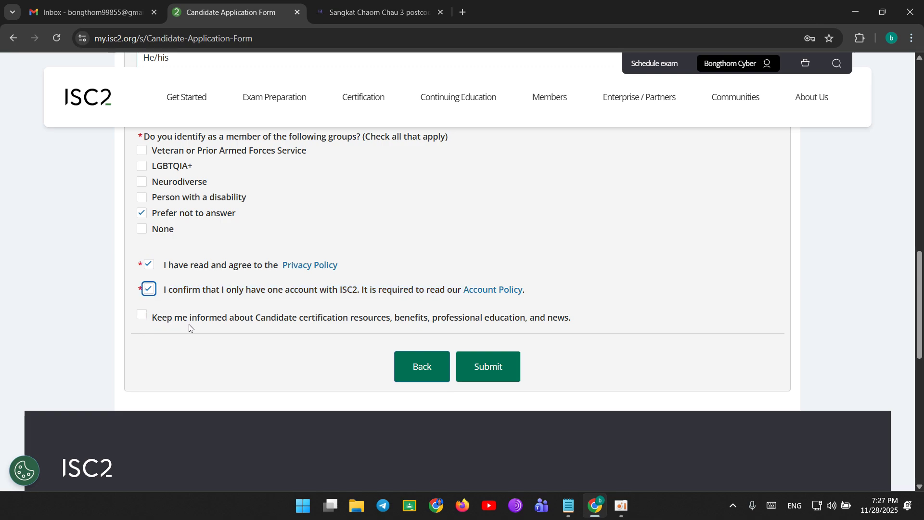
left_click(141, 316)
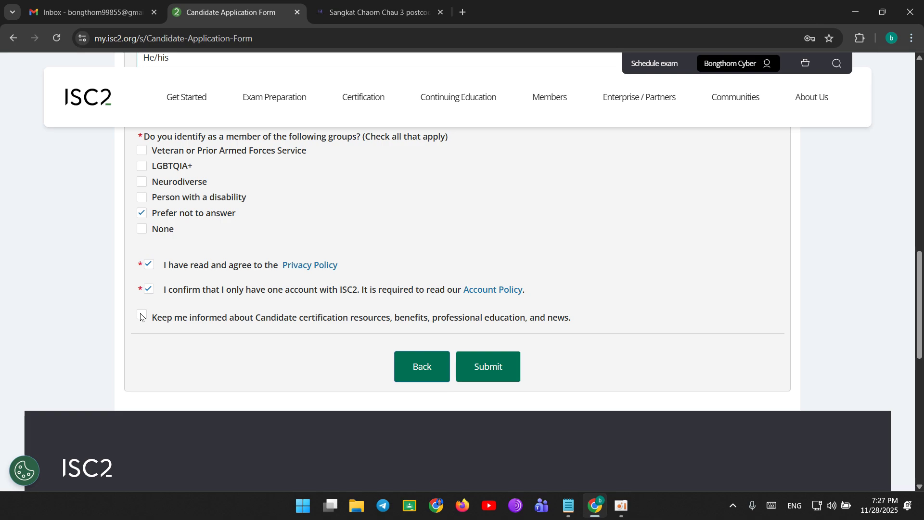
Submit the application, dismiss Chrome's save-address prompt, and look over the Candidate Benefits page
left_click(487, 370)
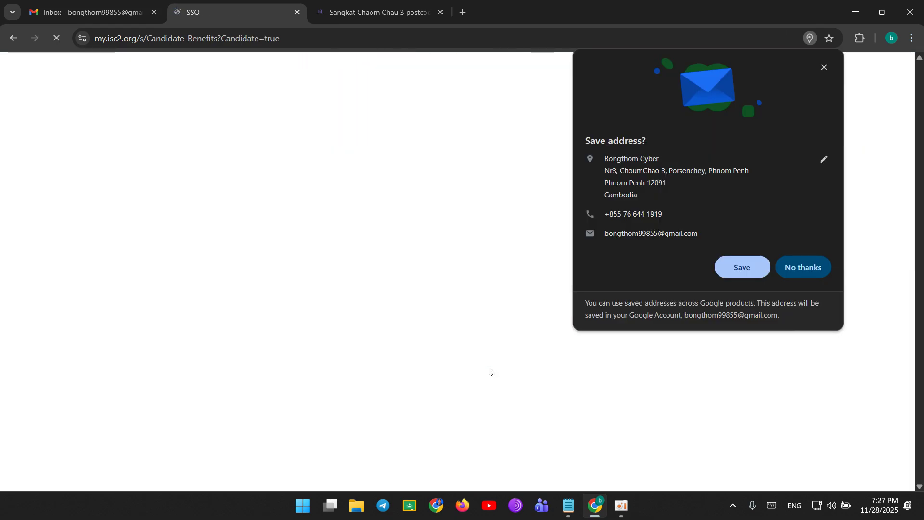
left_click(823, 69)
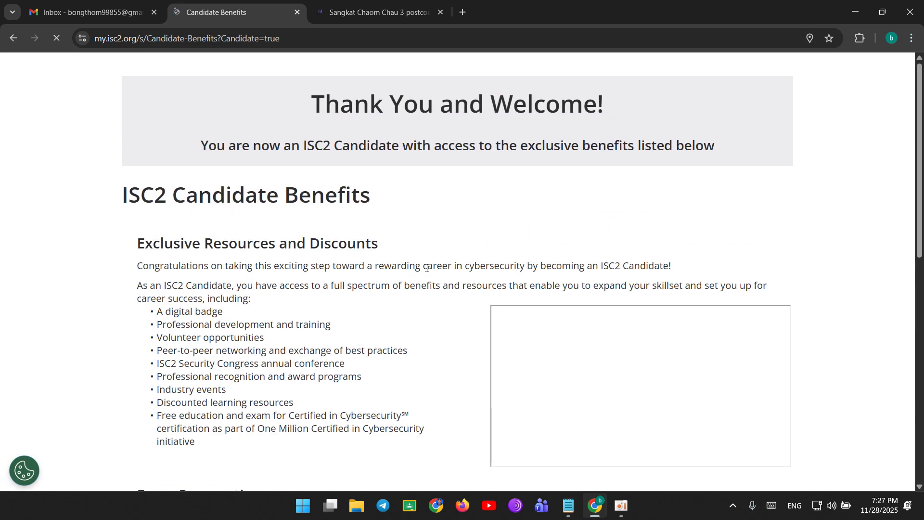
scroll(453, 201, "down", 3)
scroll(452, 200, "down", 4)
scroll(452, 200, "up", 7)
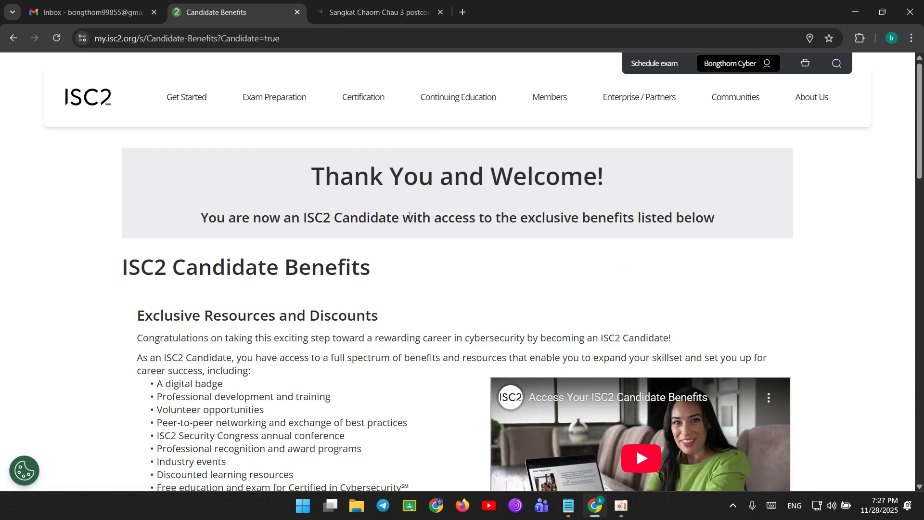
scroll(408, 215, "down", 8)
scroll(408, 216, "up", 8)
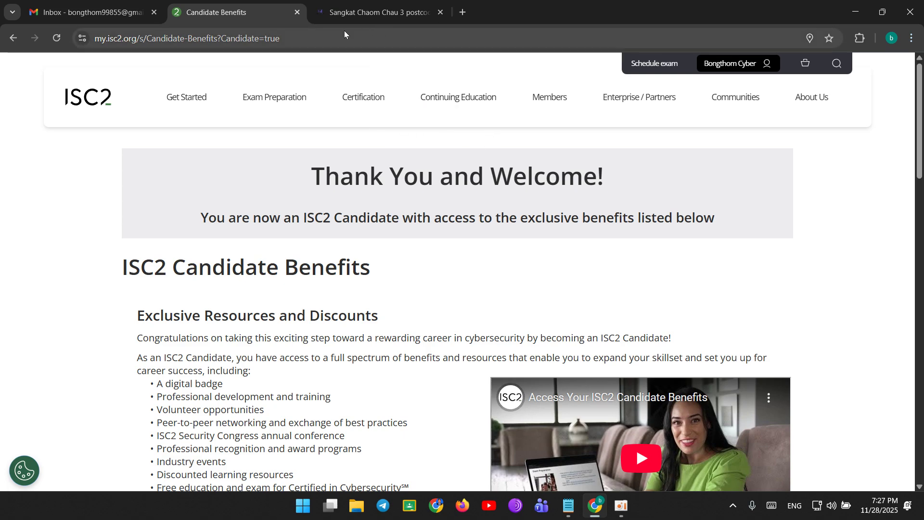
Open the 'Welcome to ISC2!' email in Gmail and follow its 'set up your profile' link
left_click(86, 12)
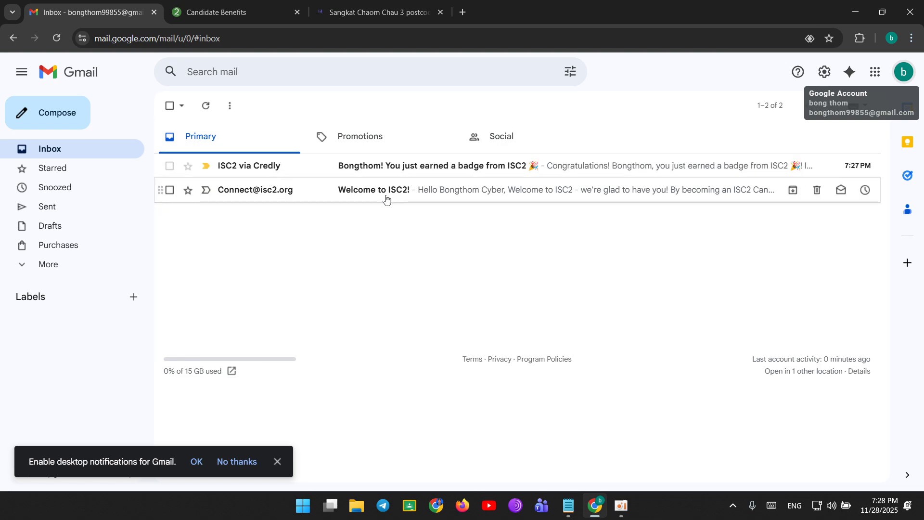
left_click(246, 192)
scroll(409, 279, "down", 4)
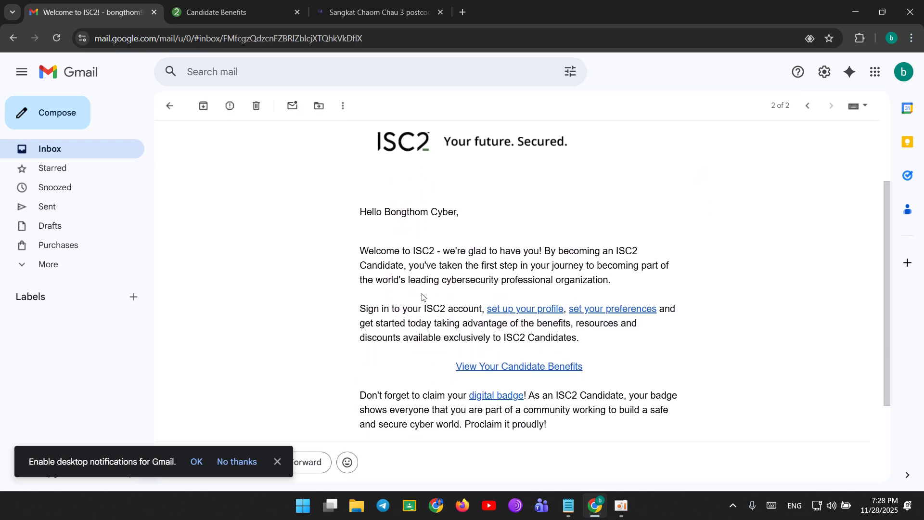
scroll(422, 296, "down", 1)
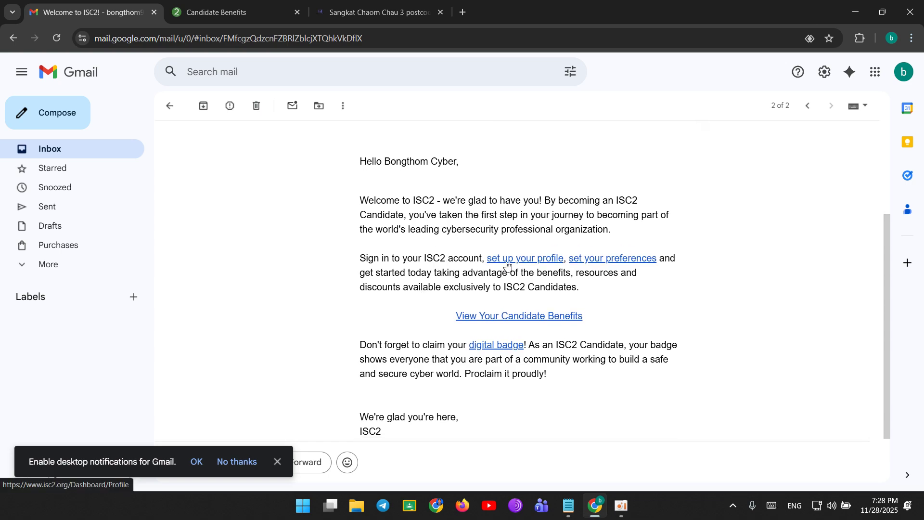
left_click(507, 264)
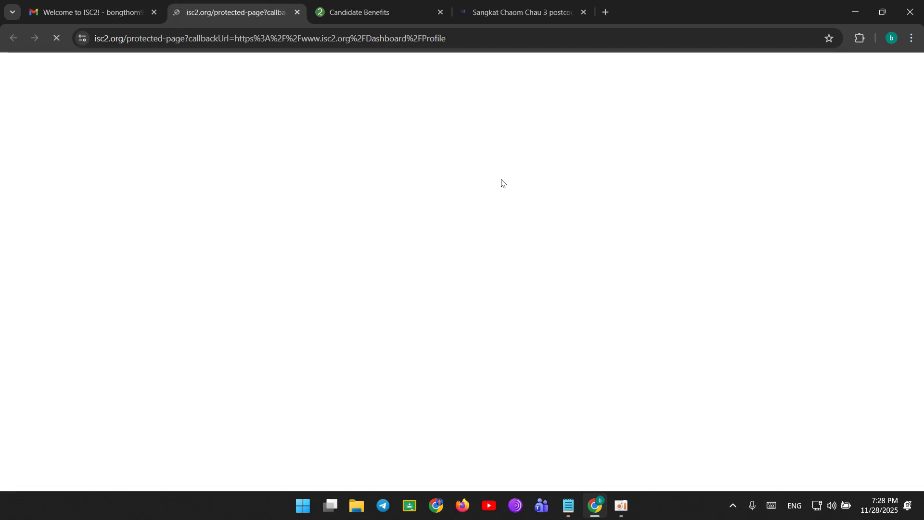
Scroll through the ISC2 Profile's contact, address and preference sections, then go back to the welcome email
left_click(144, 10)
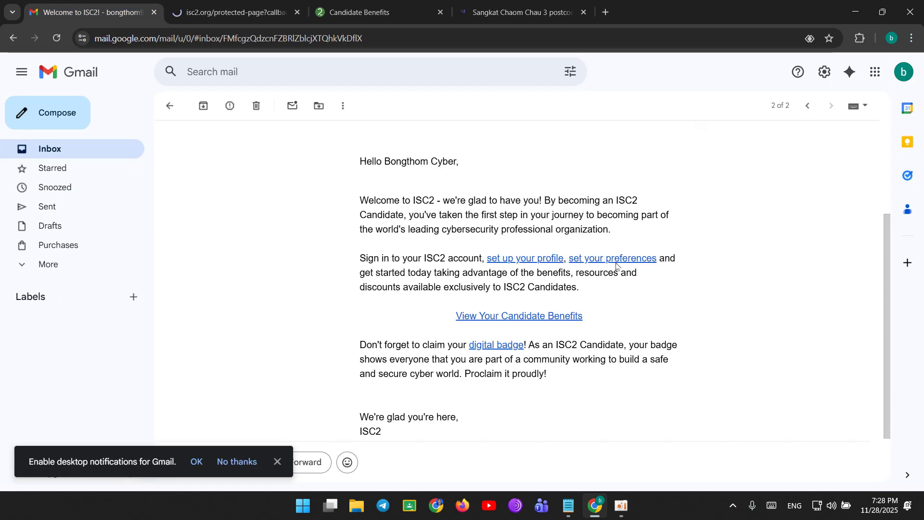
left_click(253, 8)
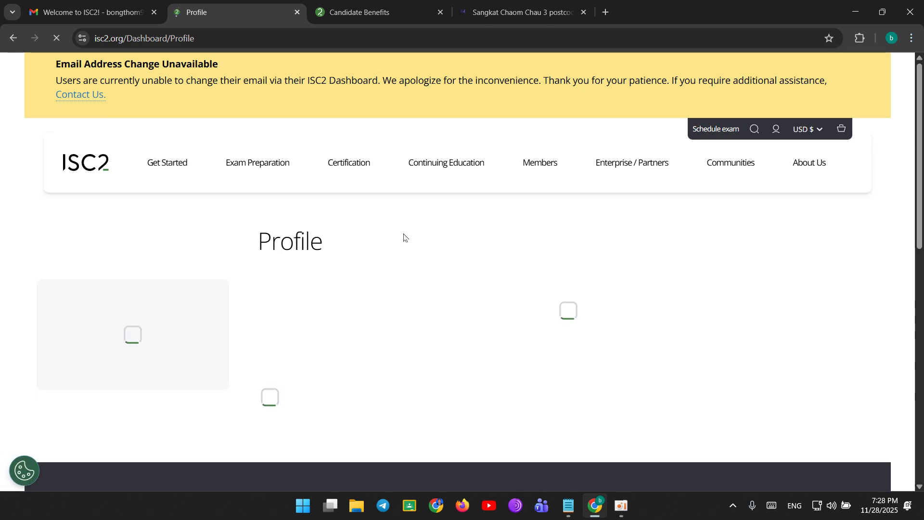
scroll(403, 237, "down", 3)
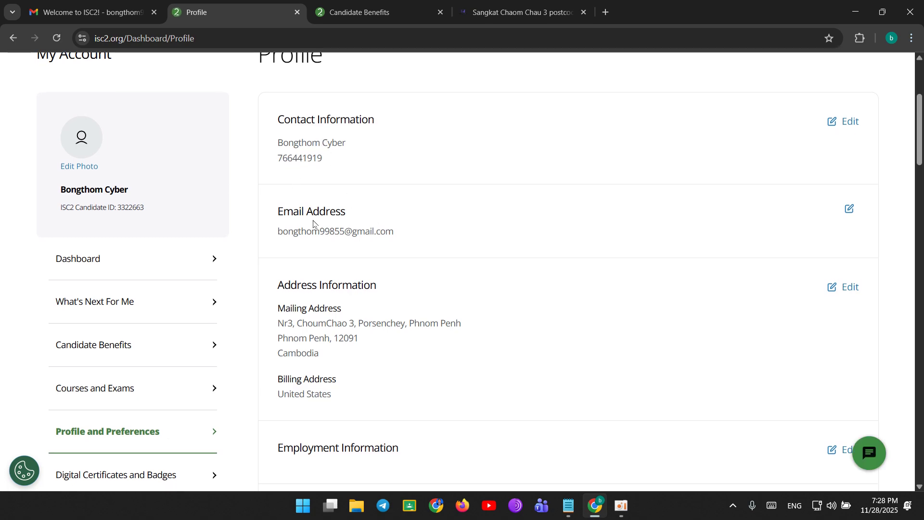
scroll(365, 249, "down", 1)
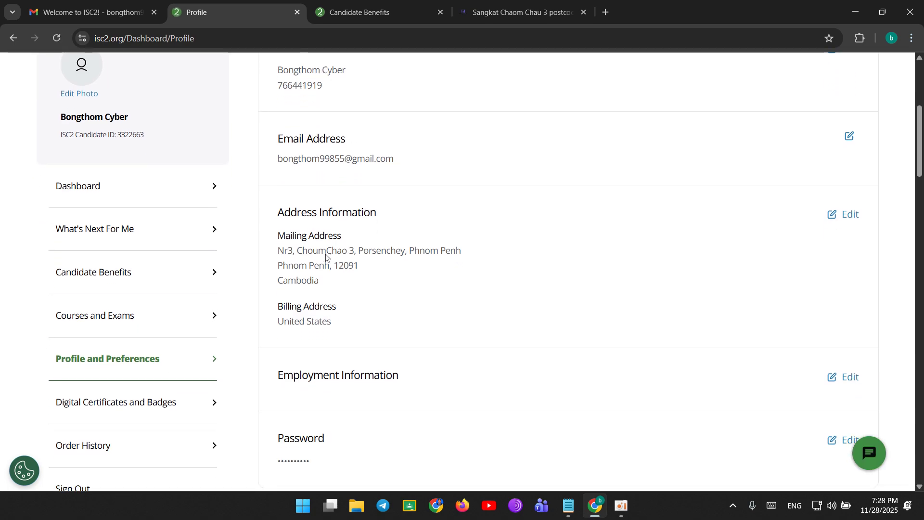
scroll(357, 288, "down", 1)
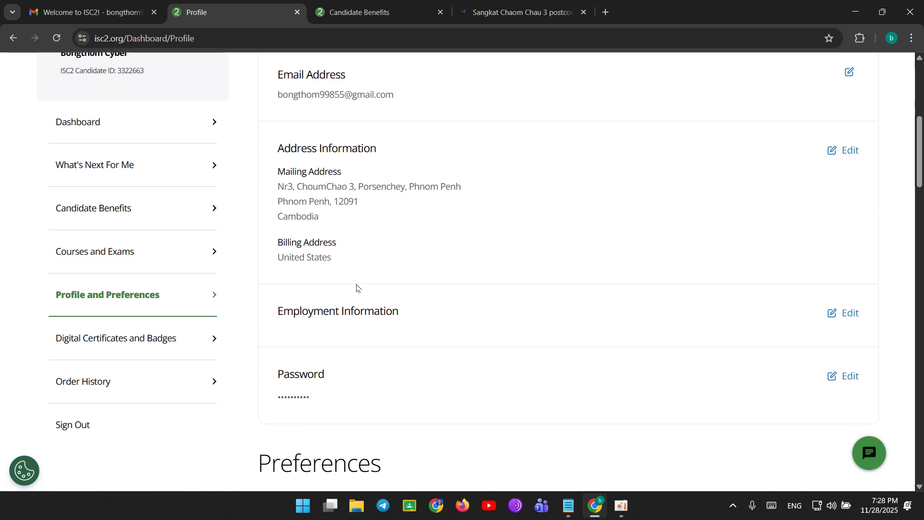
scroll(357, 287, "down", 1)
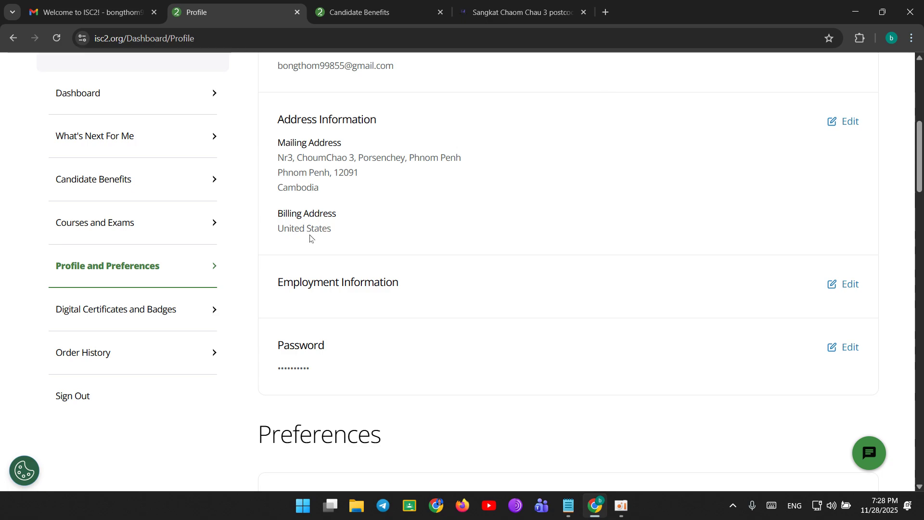
scroll(334, 235, "down", 1)
scroll(333, 234, "down", 2)
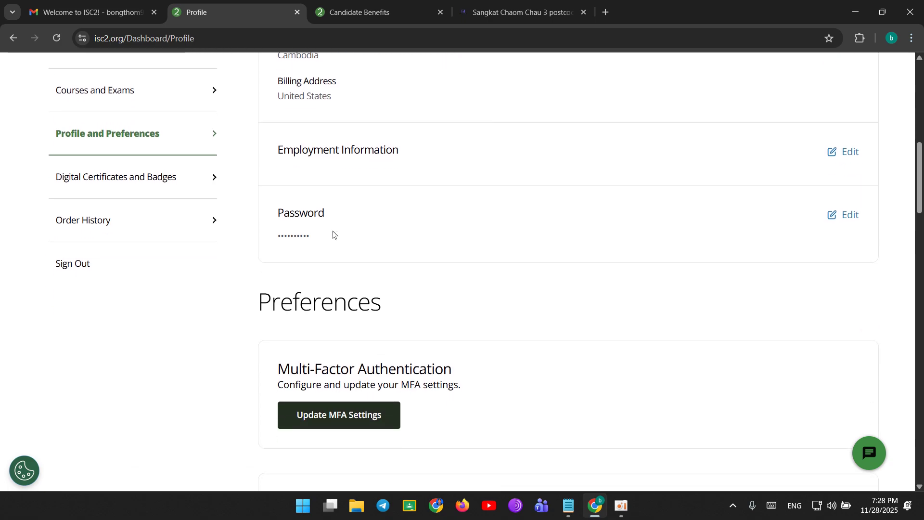
scroll(366, 210, "down", 6)
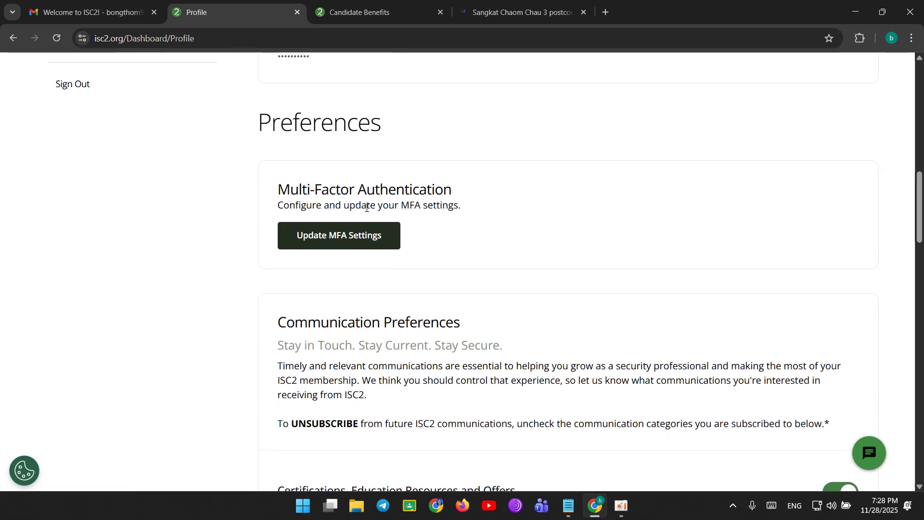
scroll(366, 211, "down", 20)
scroll(366, 211, "up", 5)
scroll(366, 211, "up", 20)
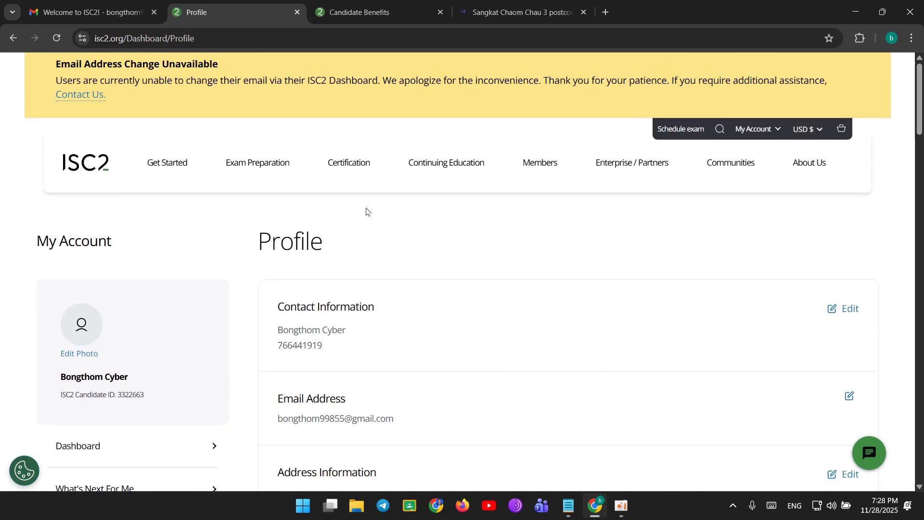
left_click(94, 10)
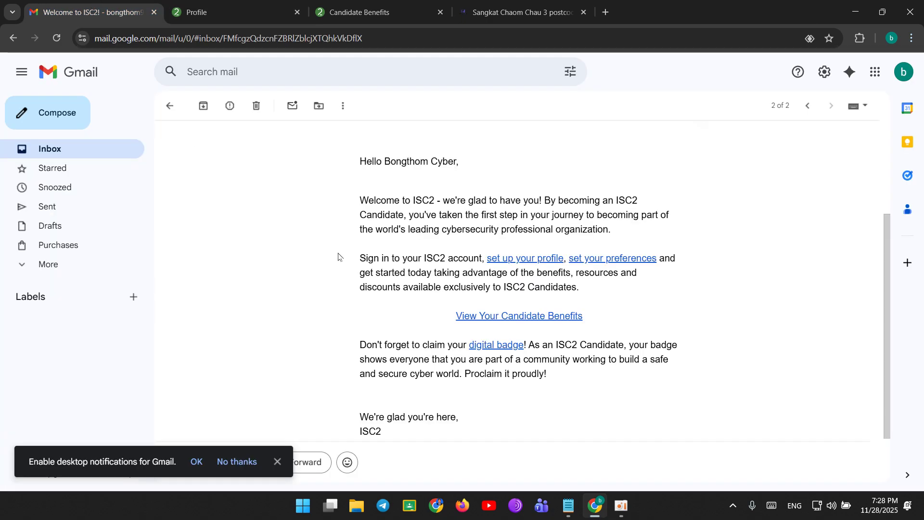
Open Candidate Benefits from 'View Your Candidate Benefits', compare both tabs, and scroll to Exam Preparation
left_click(481, 317)
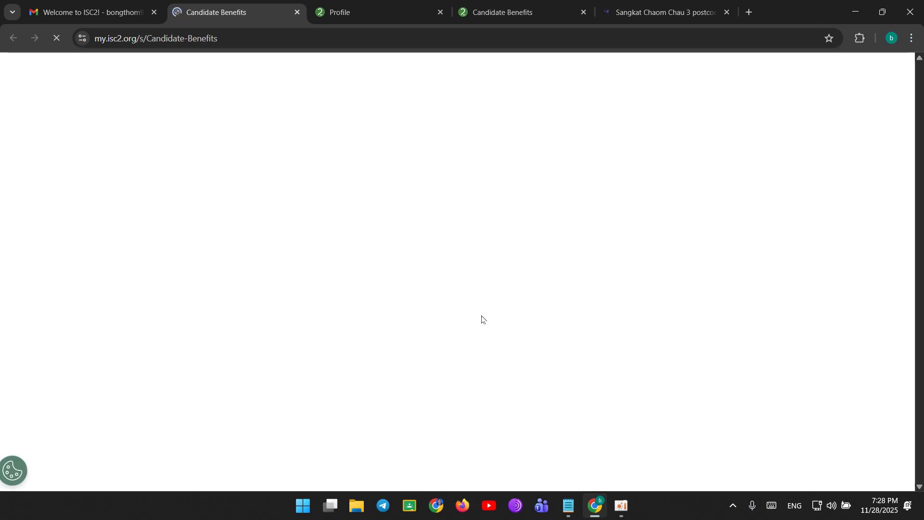
left_click(233, 17)
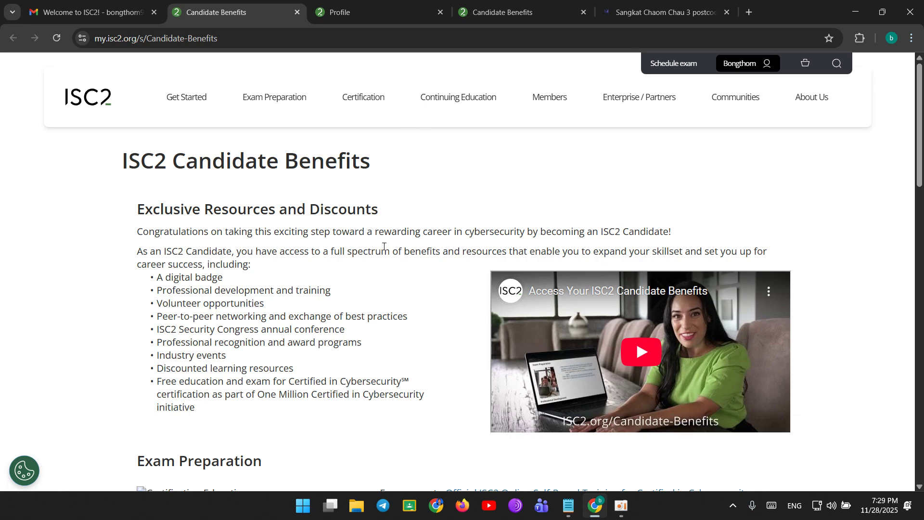
scroll(382, 247, "down", 4)
scroll(382, 247, "up", 2)
left_click(483, 13)
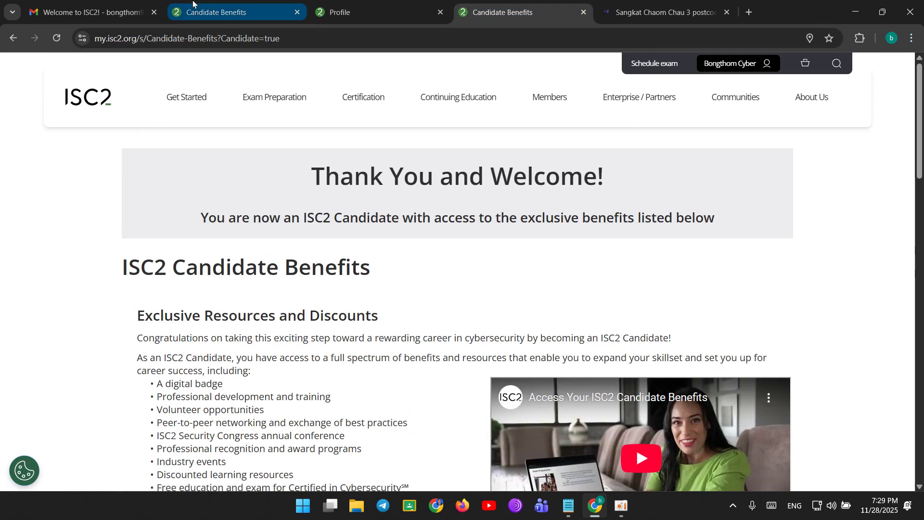
left_click(233, 12)
scroll(297, 171, "down", 5)
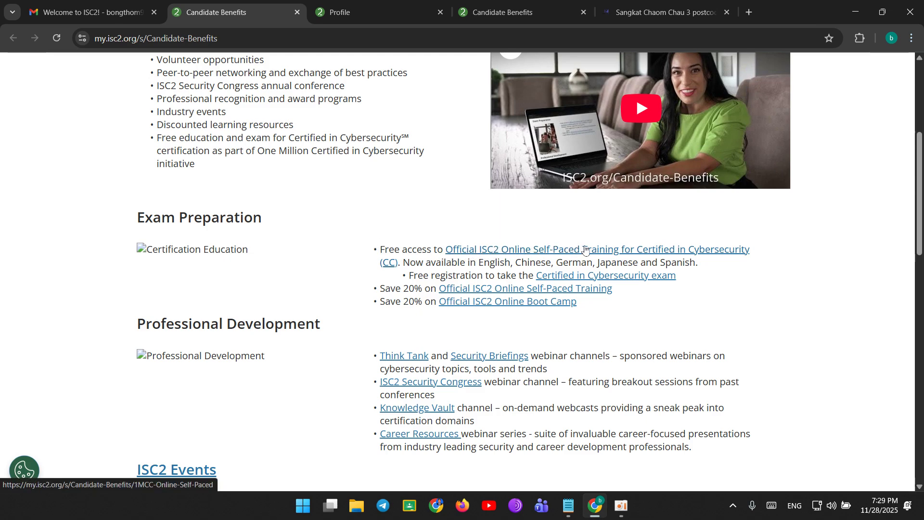
Open the Official ISC2 Online Self-Paced Training offer and choose 'Enroll in Free Training'
left_click(482, 251)
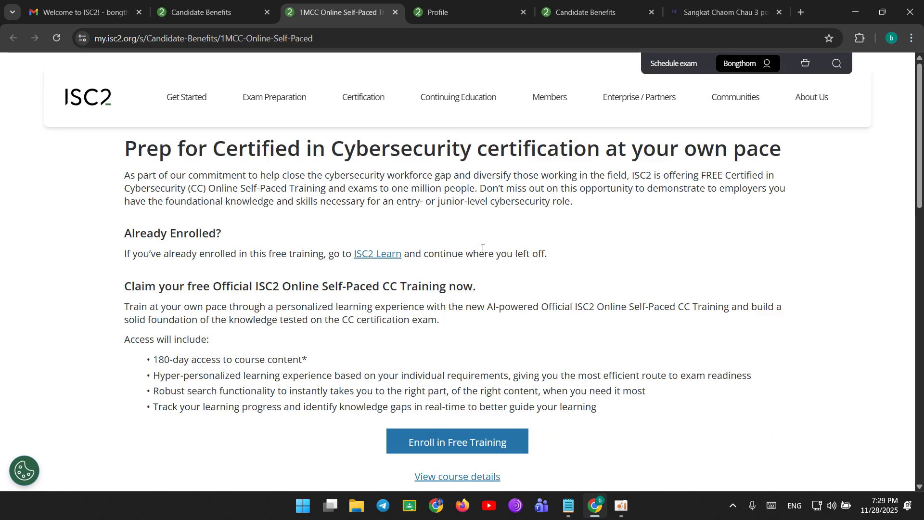
scroll(534, 287, "down", 2)
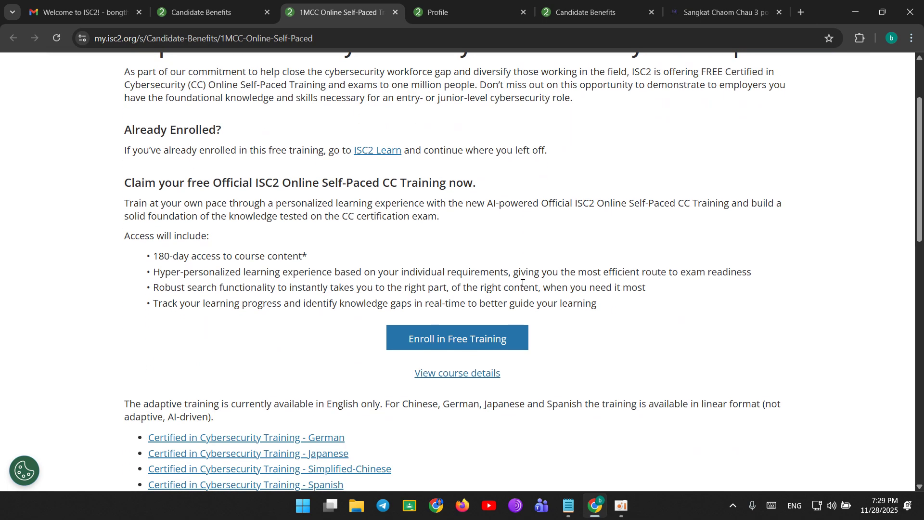
scroll(522, 283, "down", 2)
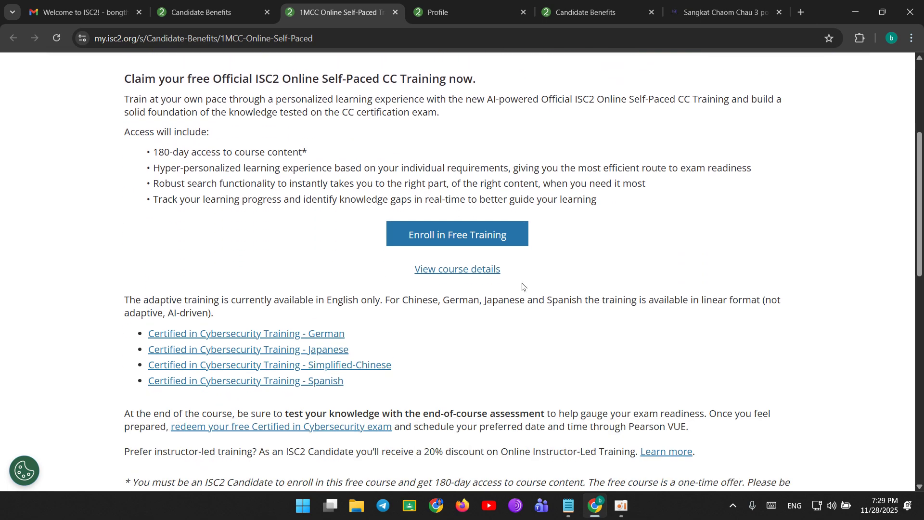
left_click(457, 234)
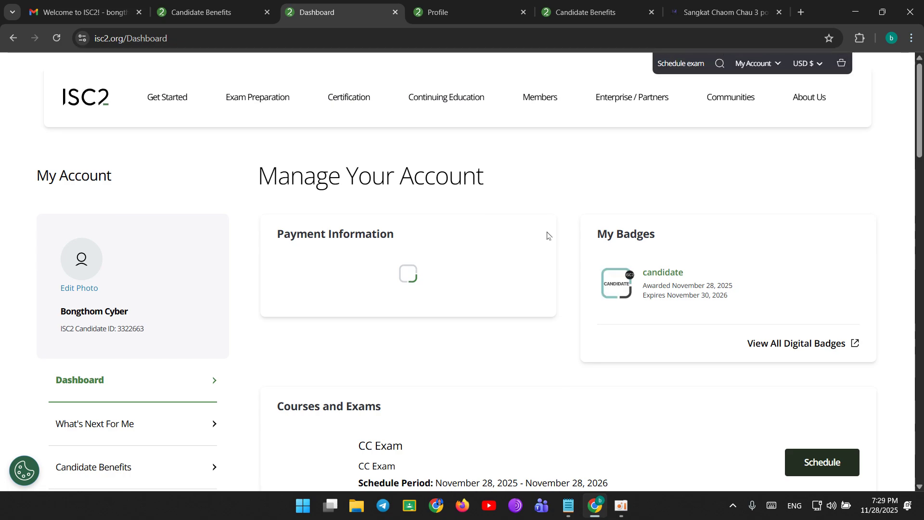
Scroll to Courses and Exams and start the CC Online Self-Paced Training, accessible until May 27, 2026
scroll(547, 235, "down", 3)
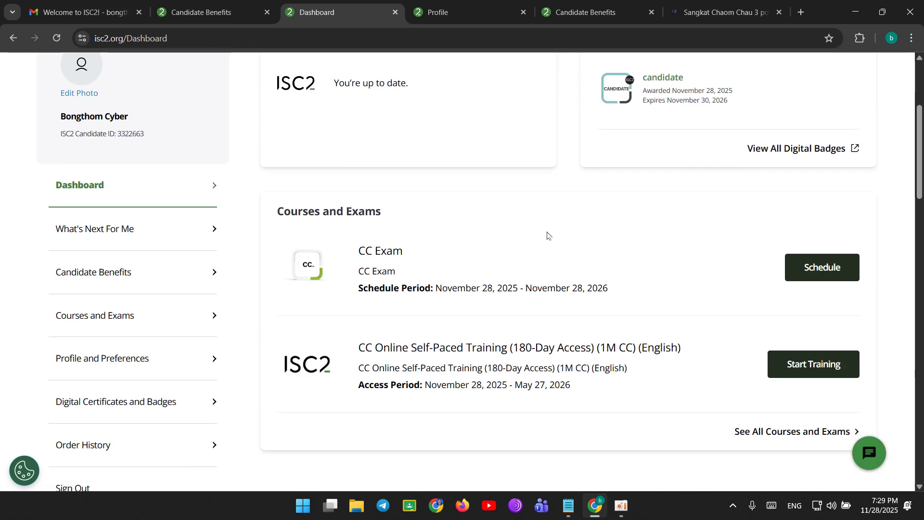
scroll(547, 234, "down", 1)
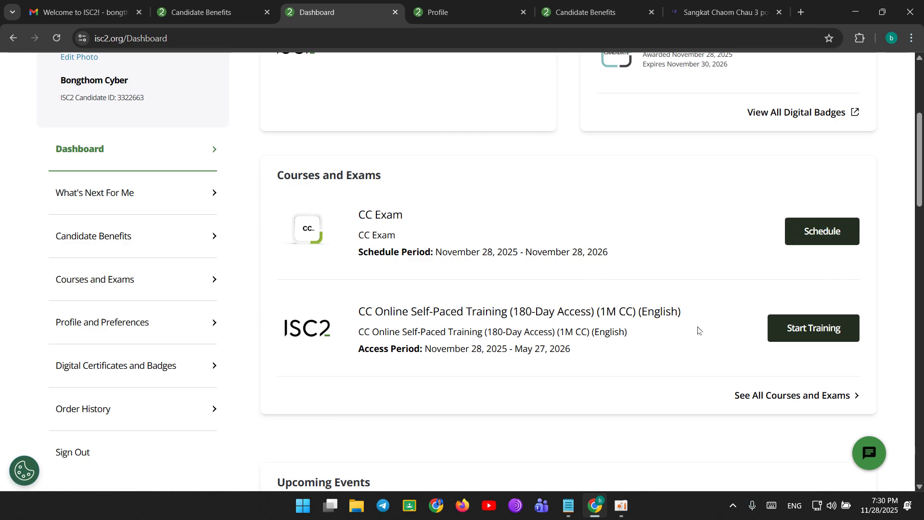
left_click(790, 334)
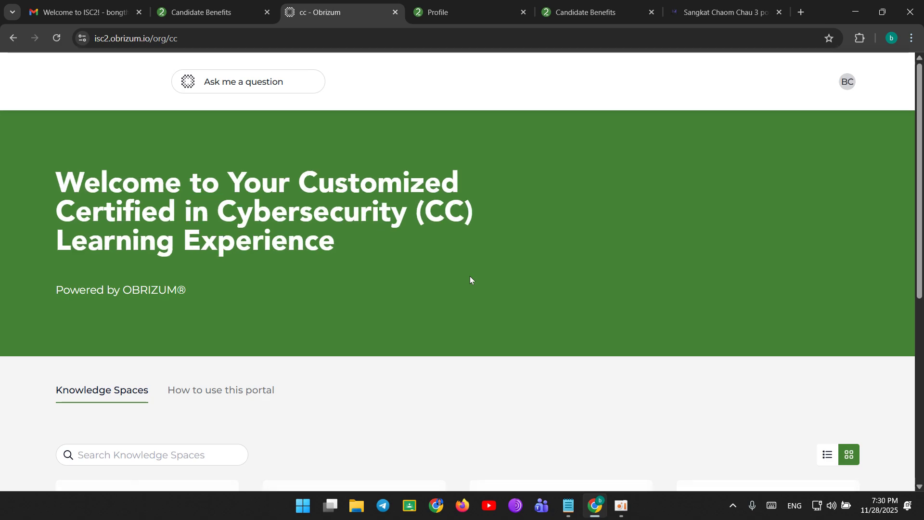
Scroll through the All (10) Knowledge Spaces cards, Course Introduction to Glossary, then return to the top
scroll(470, 275, "down", 6)
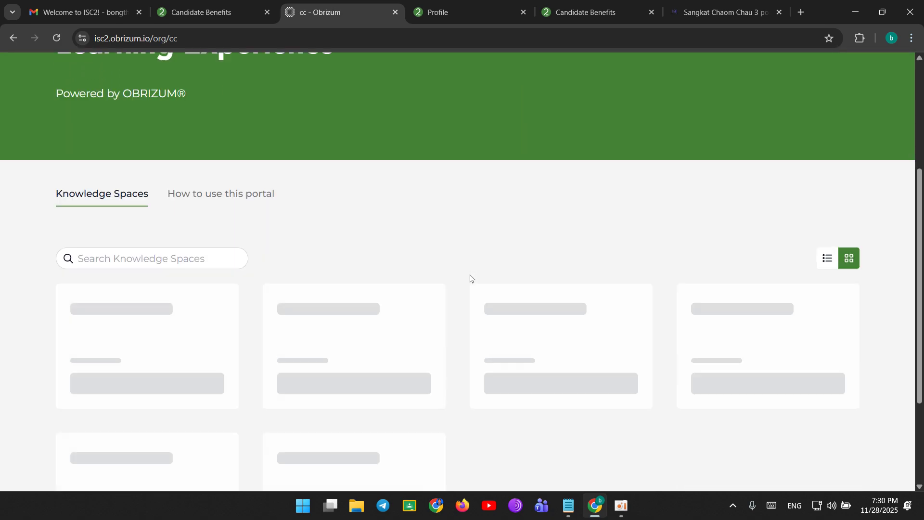
scroll(470, 275, "up", 6)
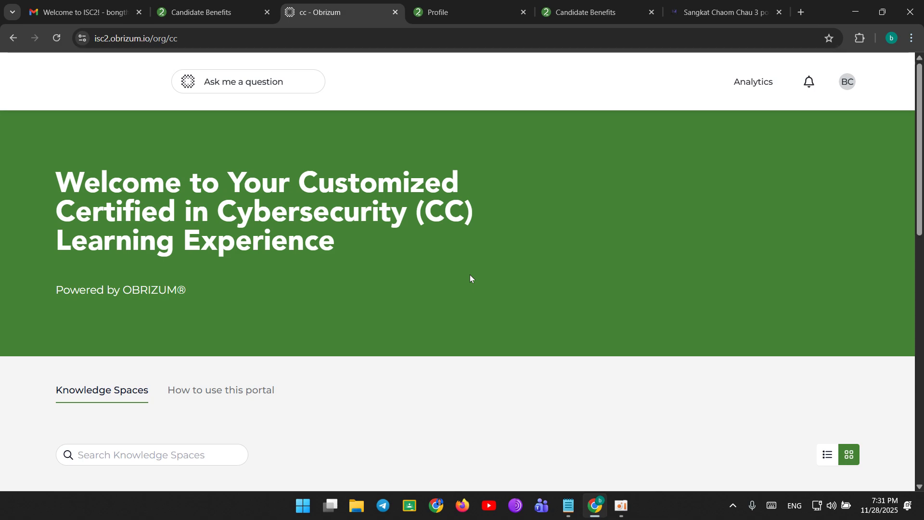
scroll(444, 265, "down", 9)
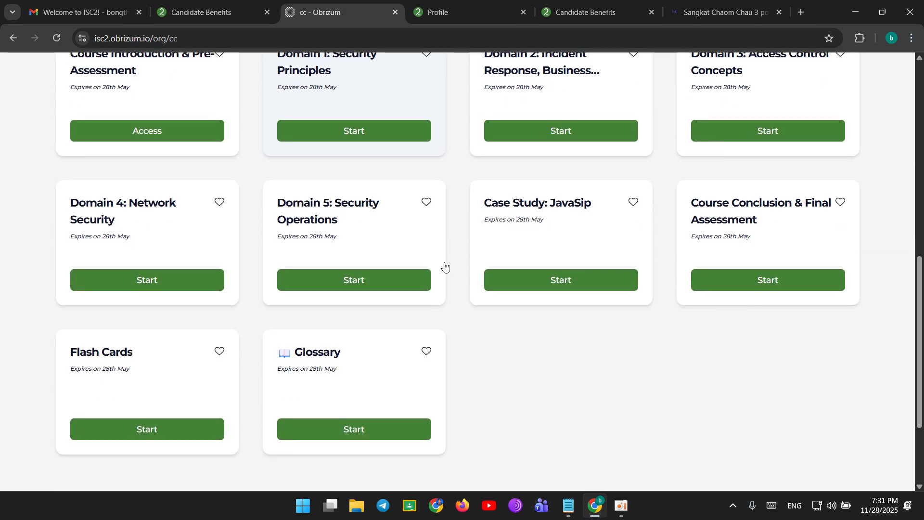
scroll(445, 264, "up", 1)
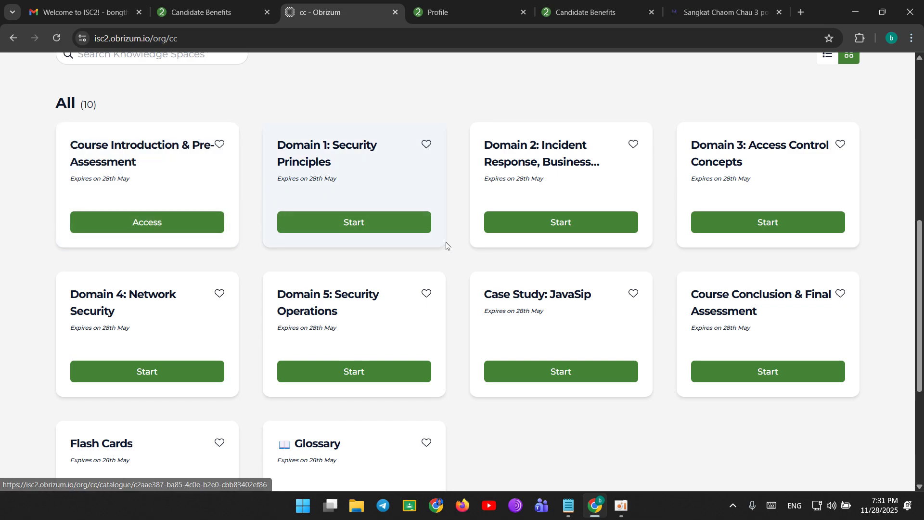
scroll(447, 245, "down", 2)
scroll(446, 245, "up", 2)
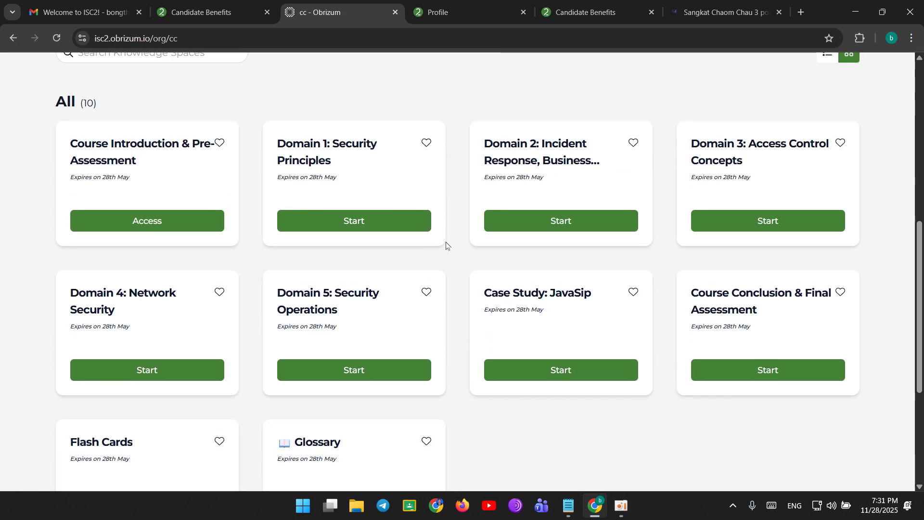
scroll(313, 290, "up", 8)
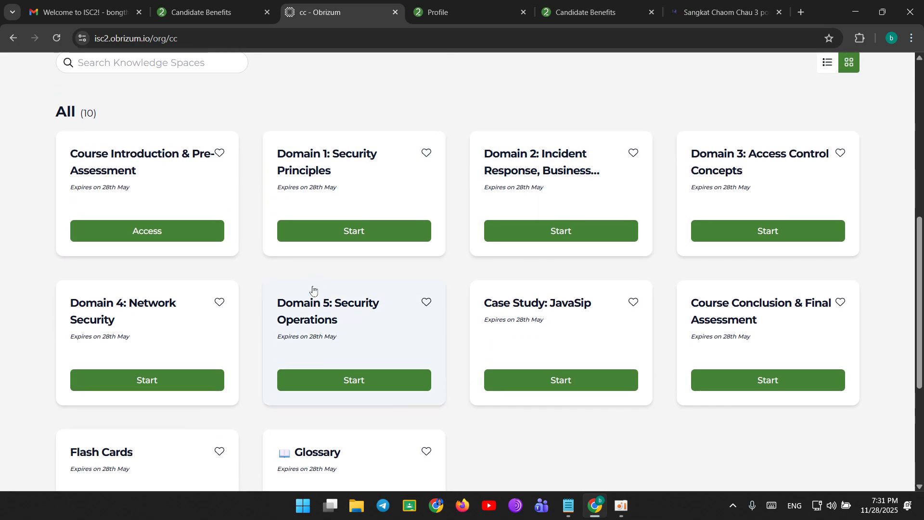
scroll(313, 286, "down", 1)
scroll(313, 286, "up", 1)
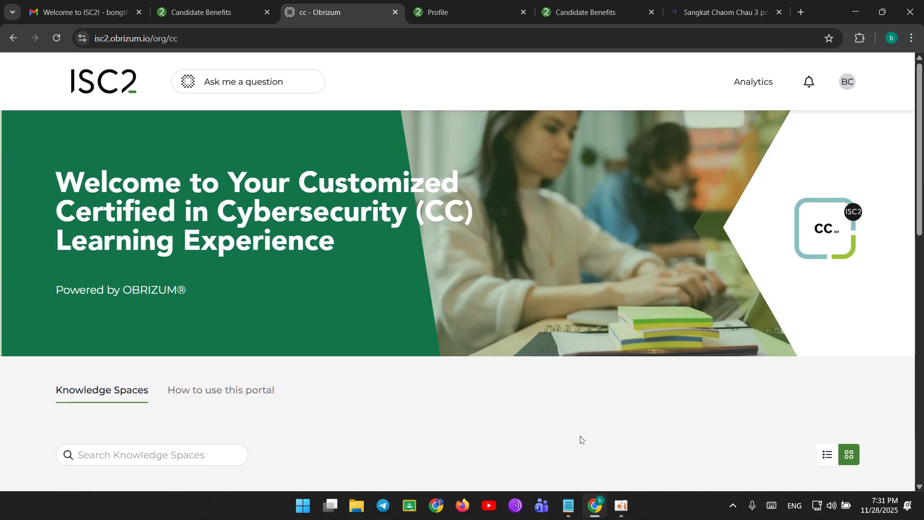
Close the duplicate Candidate Benefits tab and the CC learning portal tab
left_click(265, 3)
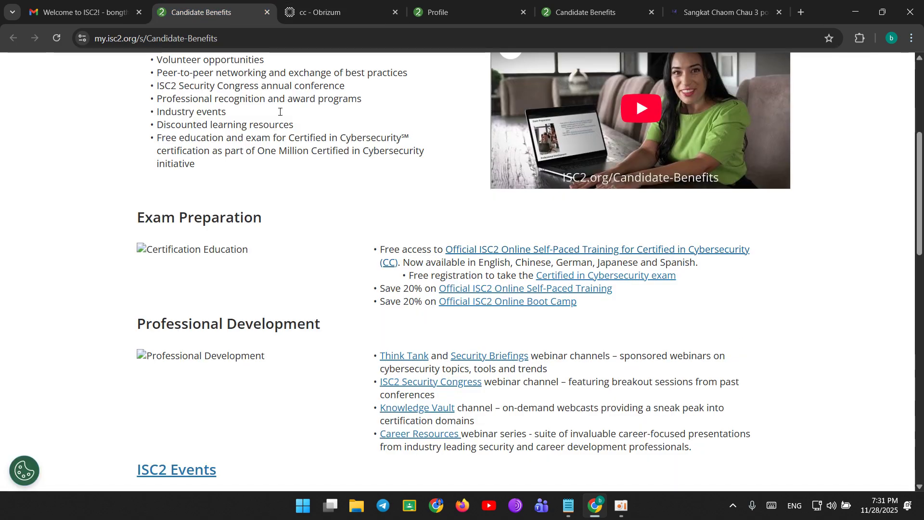
left_click(653, 13)
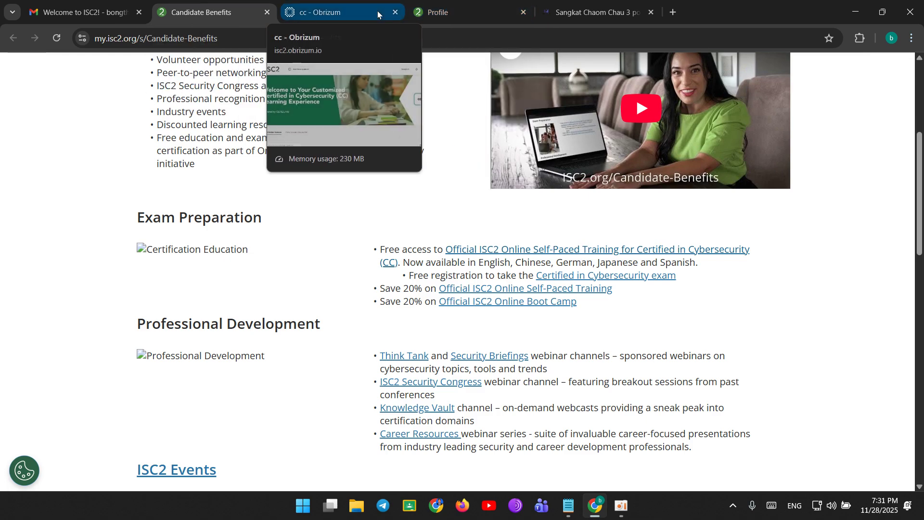
left_click(350, 12)
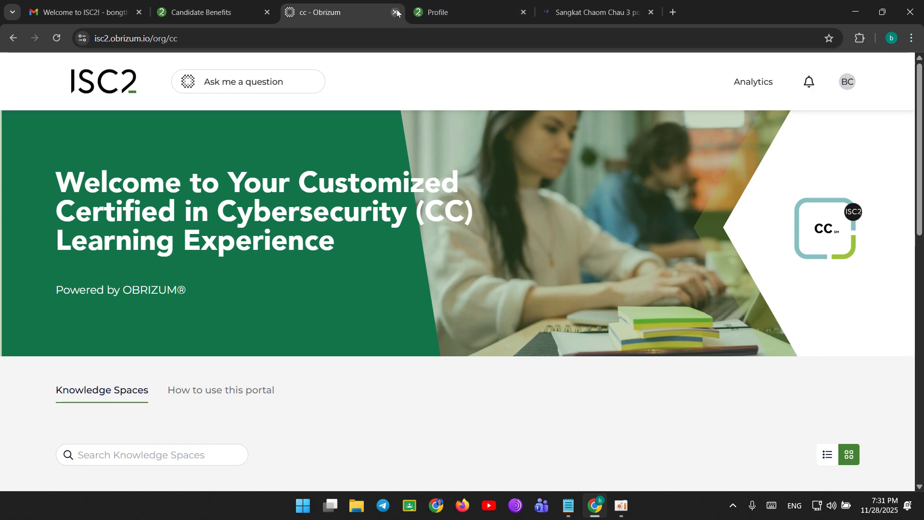
left_click(396, 11)
Bookmark the ISC2 Profile page under the name 'ISC2'
left_click(368, 13)
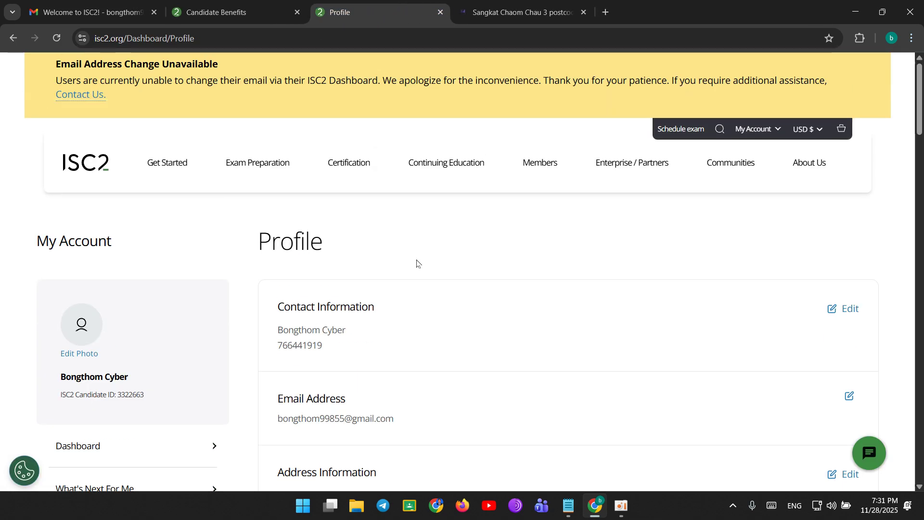
left_click(832, 41)
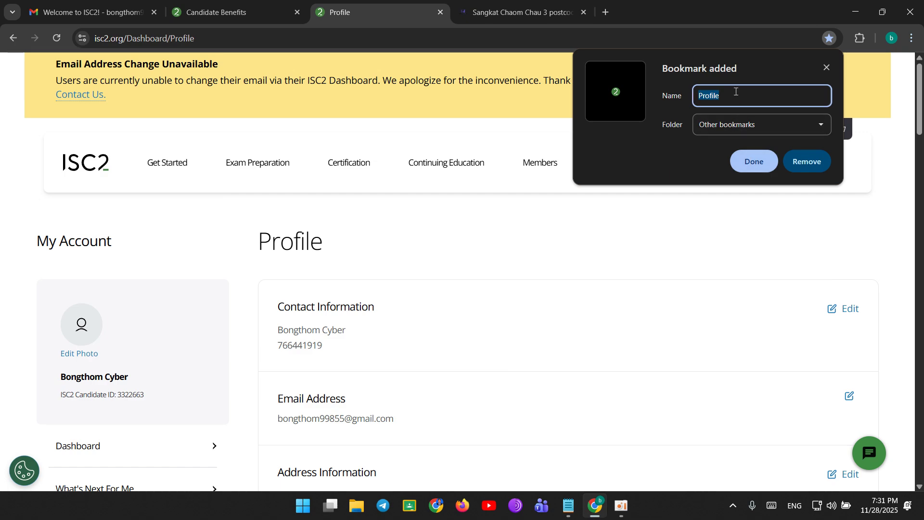
type("I")
key("Return")
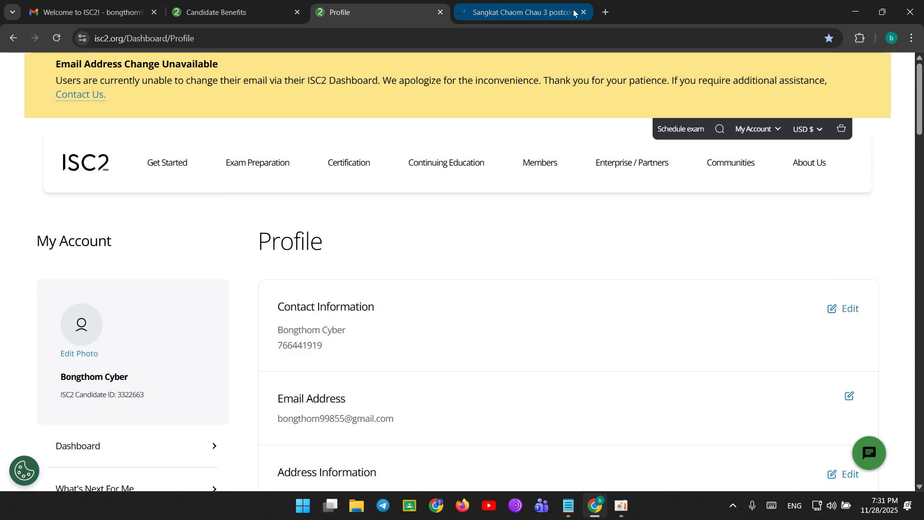
Close the postcode lookup tab and the Profile tab
left_click(537, 14)
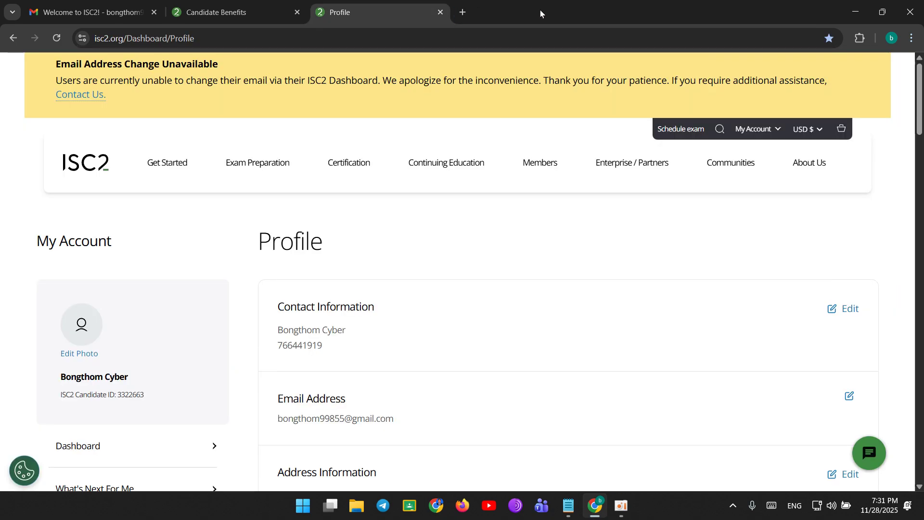
left_click(583, 12)
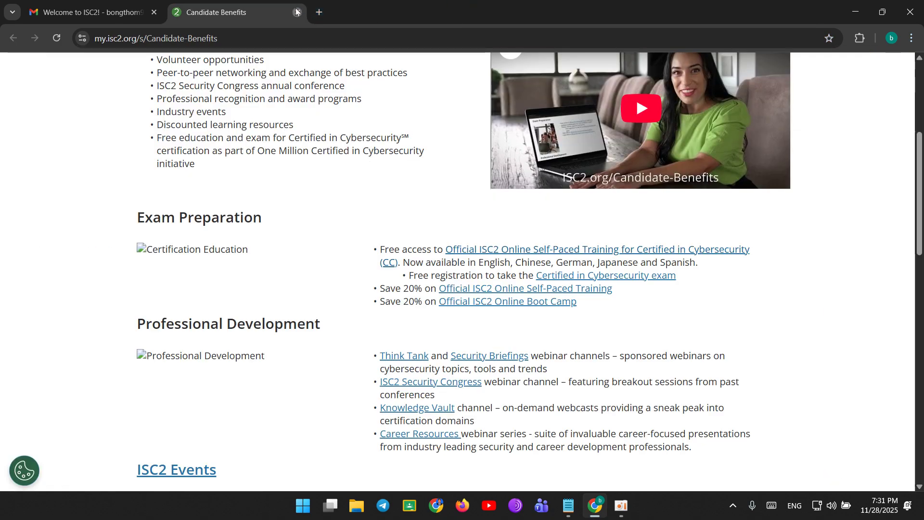
left_click(297, 12)
Close Candidate Benefits and open the CC – Certified in Cybersecurity page from the ISC2 new-tab shortcut
left_click(175, 12)
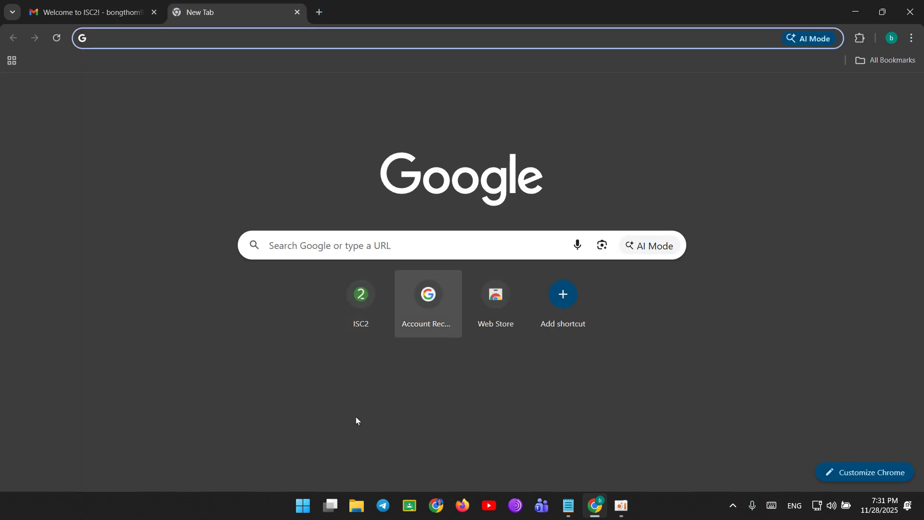
left_click(361, 293)
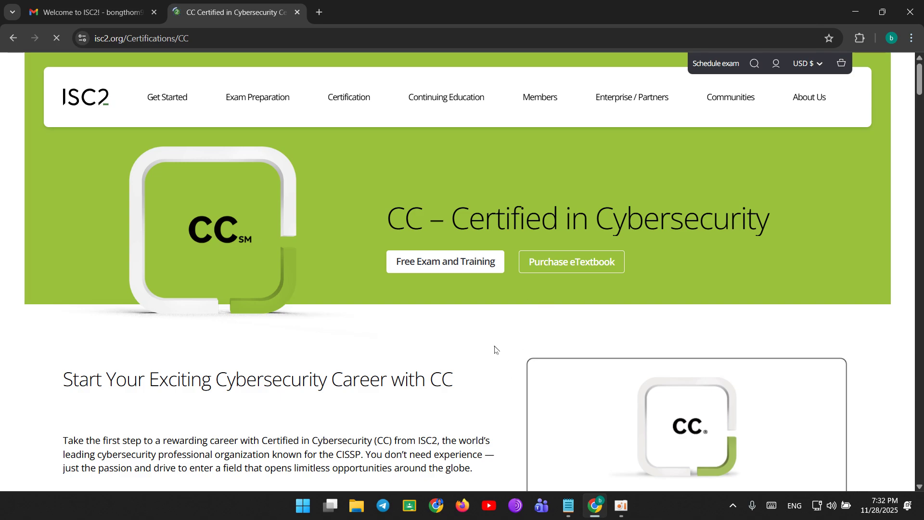
scroll(501, 332, "down", 10)
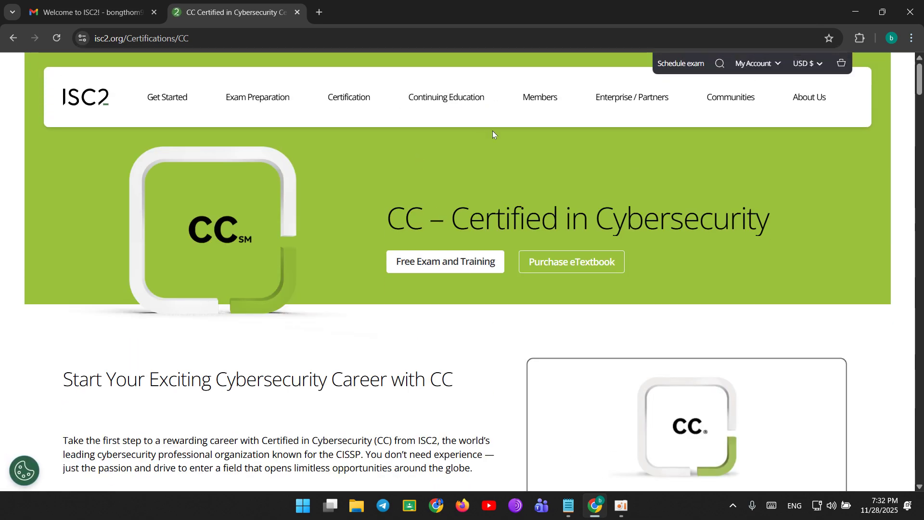
Expand and collapse the About Us menu twice
left_click(835, 104)
left_click(837, 103)
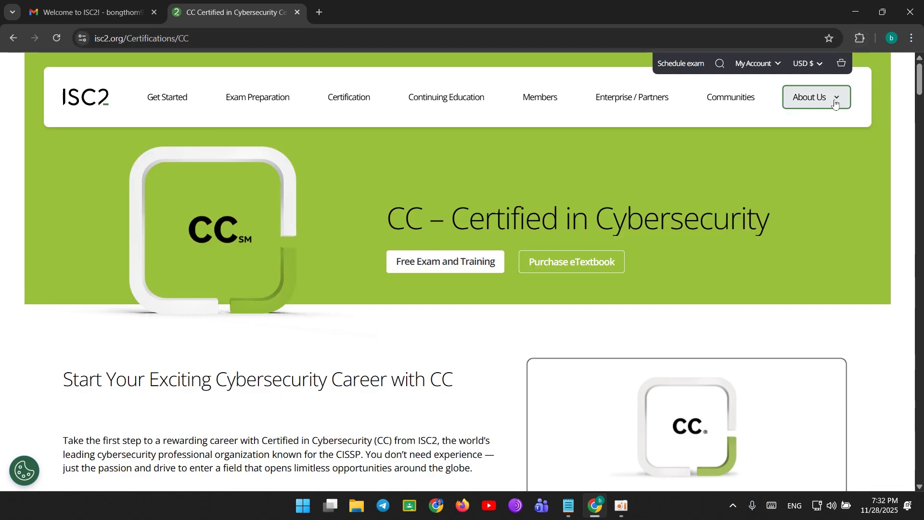
left_click(844, 105)
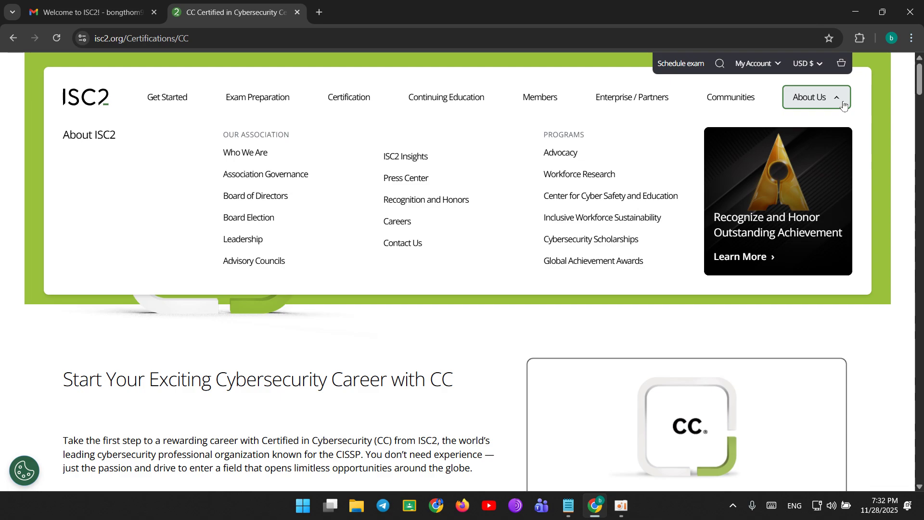
left_click(844, 105)
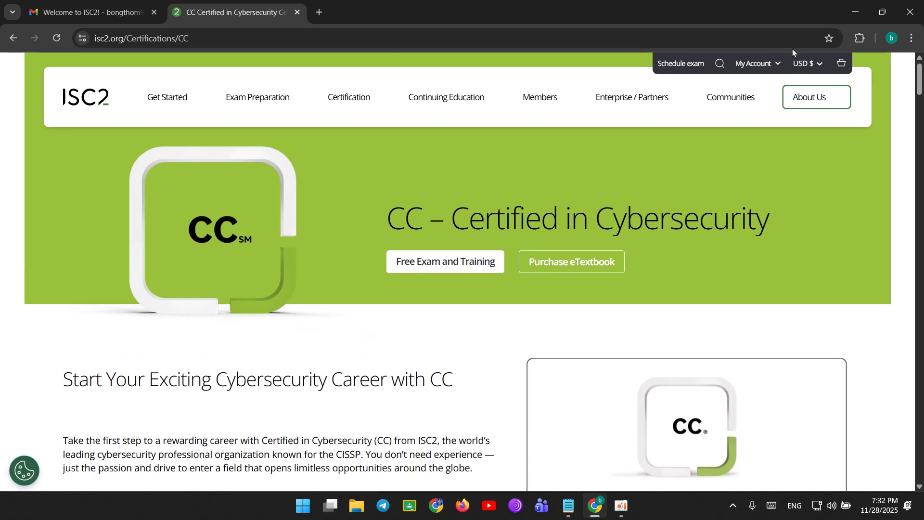
Go to My Account > Dashboard and bookmark it as 'Dashboard' under Other bookmarks
left_click(769, 64)
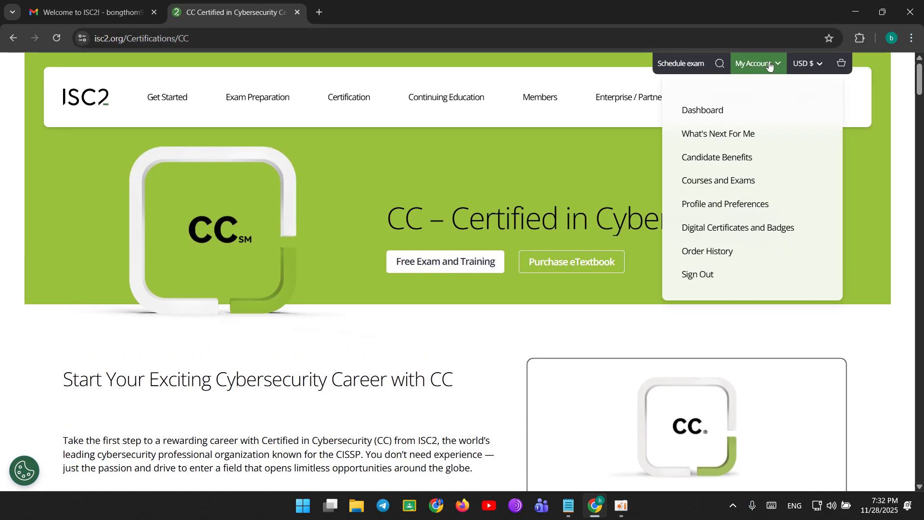
left_click(707, 116)
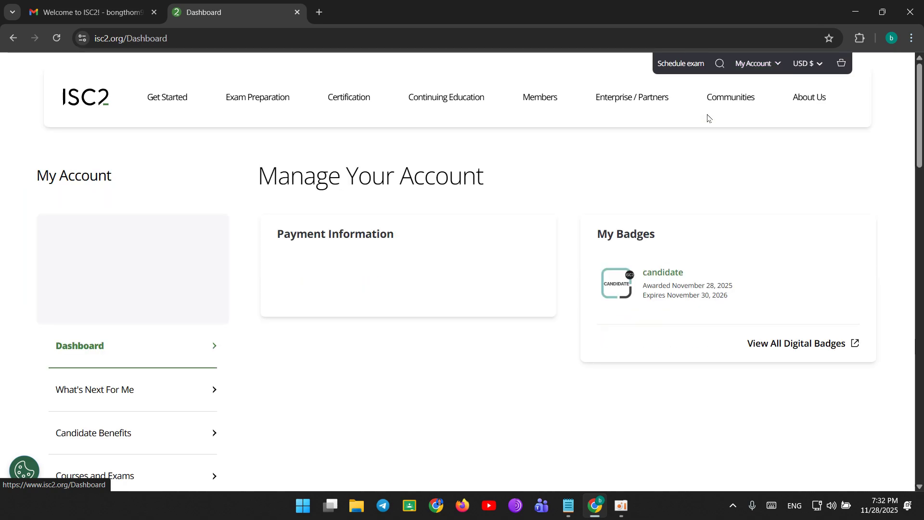
scroll(323, 177, "down", 4)
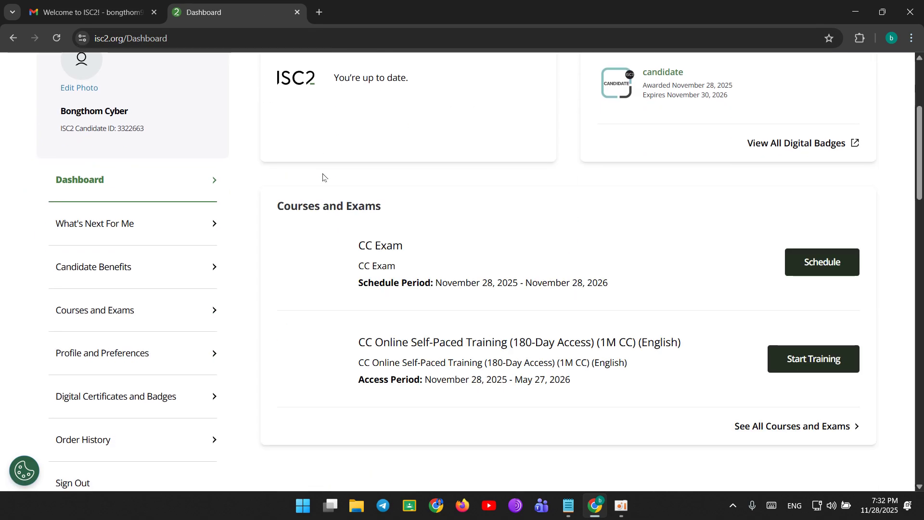
scroll(323, 178, "up", 4)
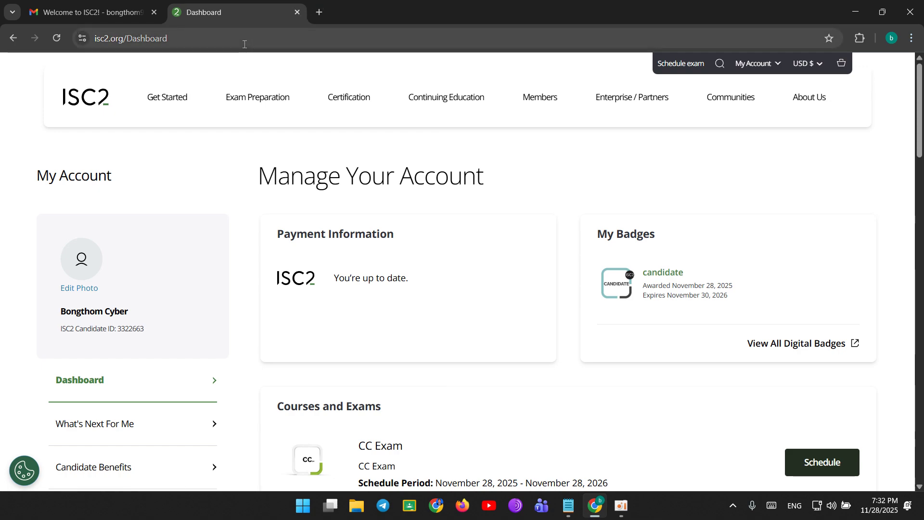
left_click(826, 40)
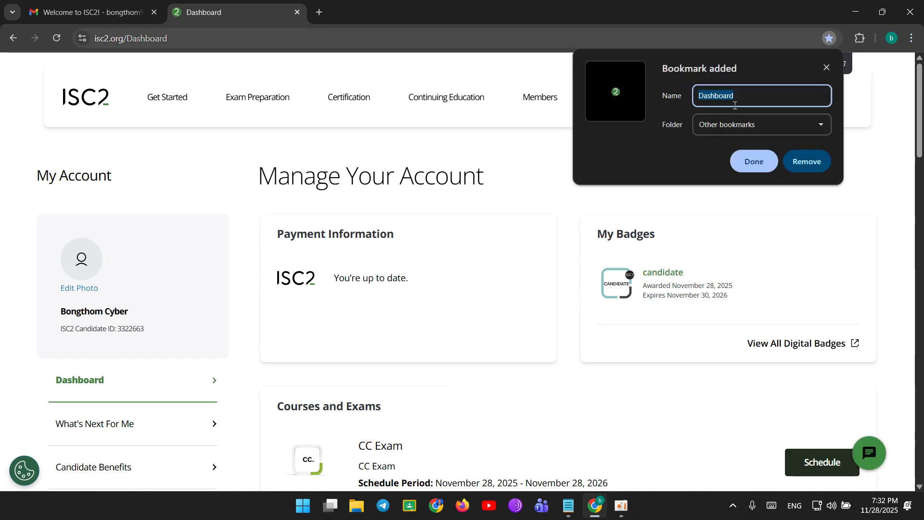
left_click(757, 162)
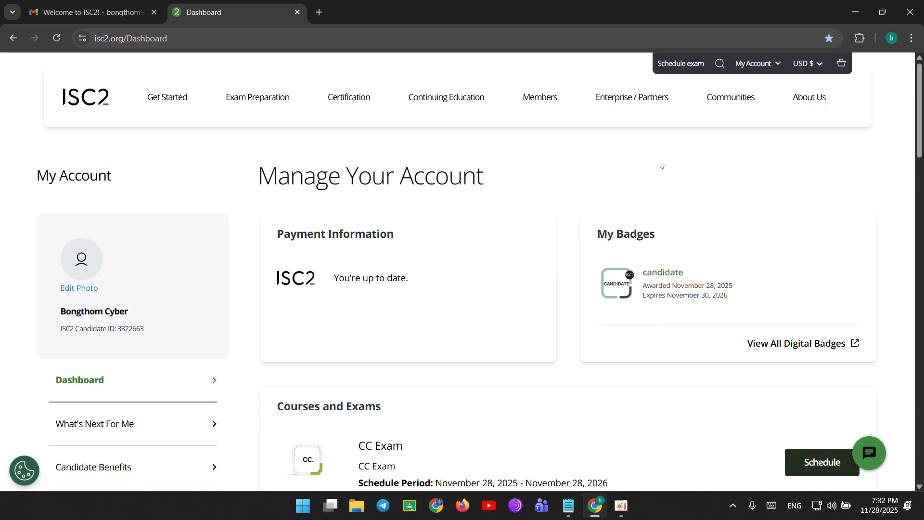
Close the Dashboard tab, then view and close the Chrome download history
left_click(319, 12)
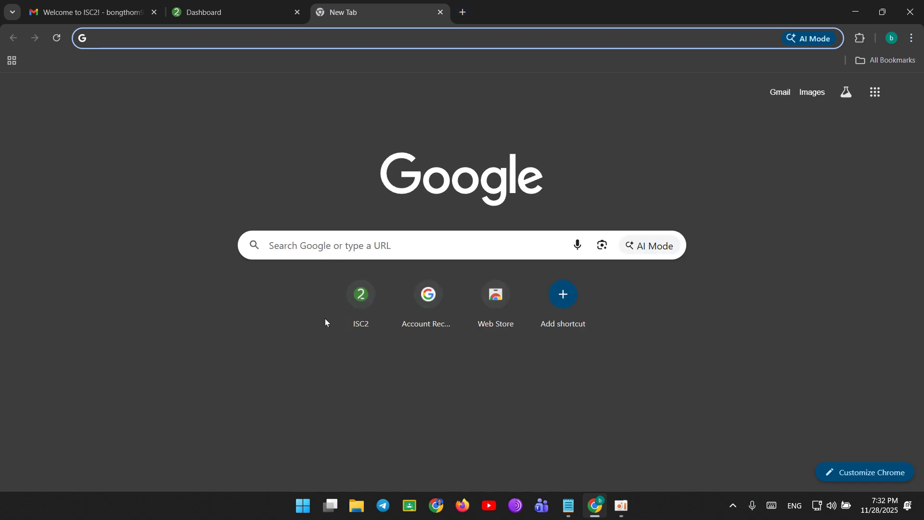
left_click(259, 4)
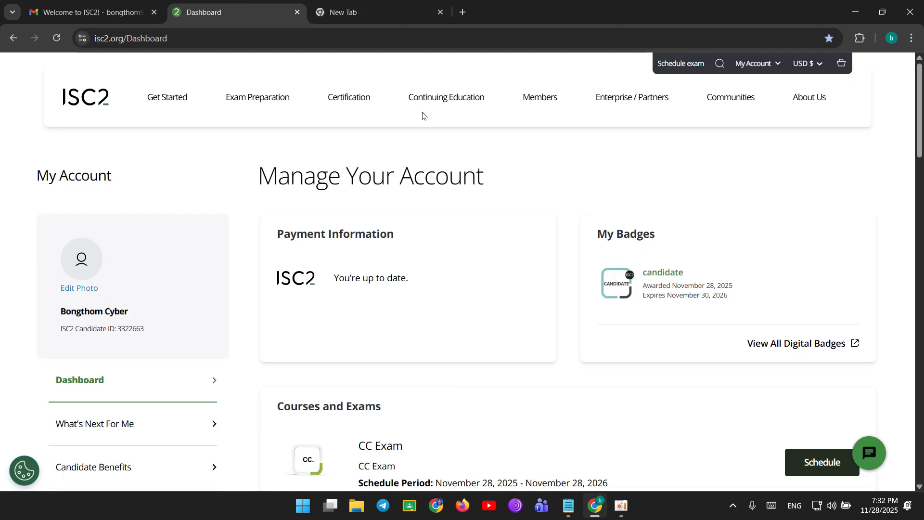
left_click(297, 12)
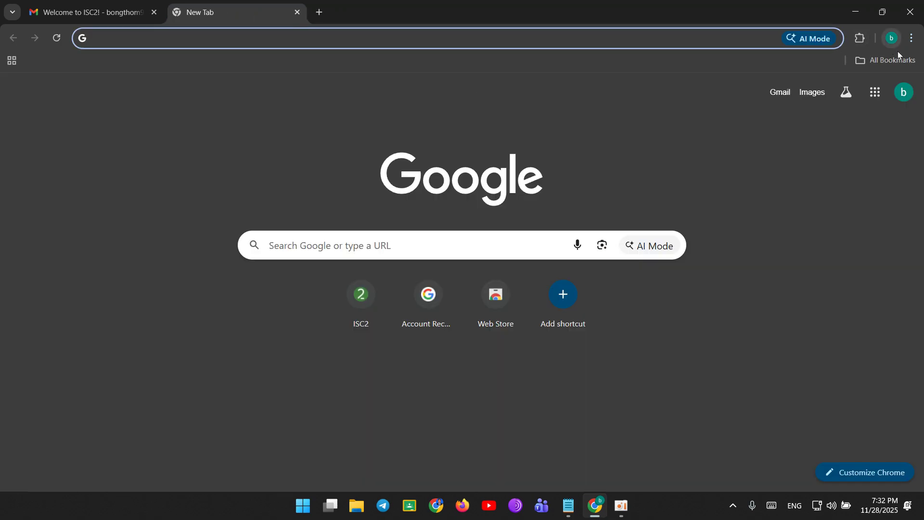
left_click(912, 43)
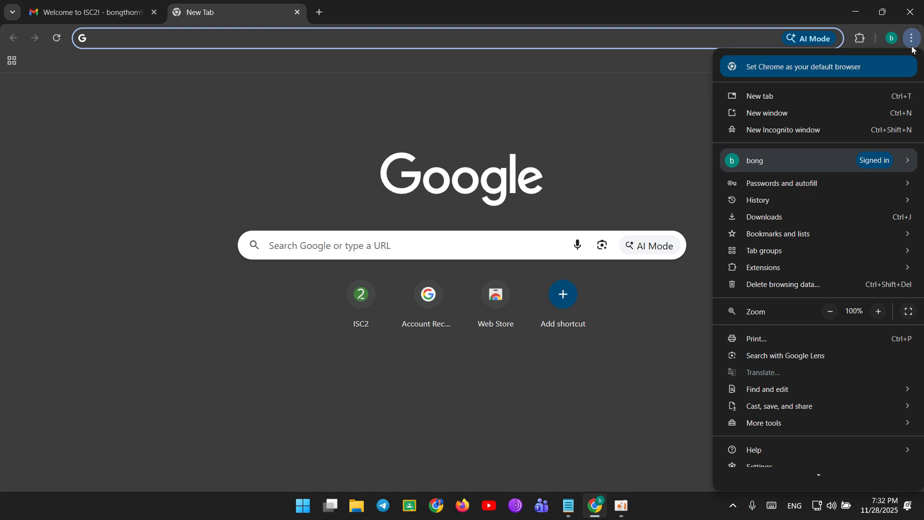
left_click(775, 219)
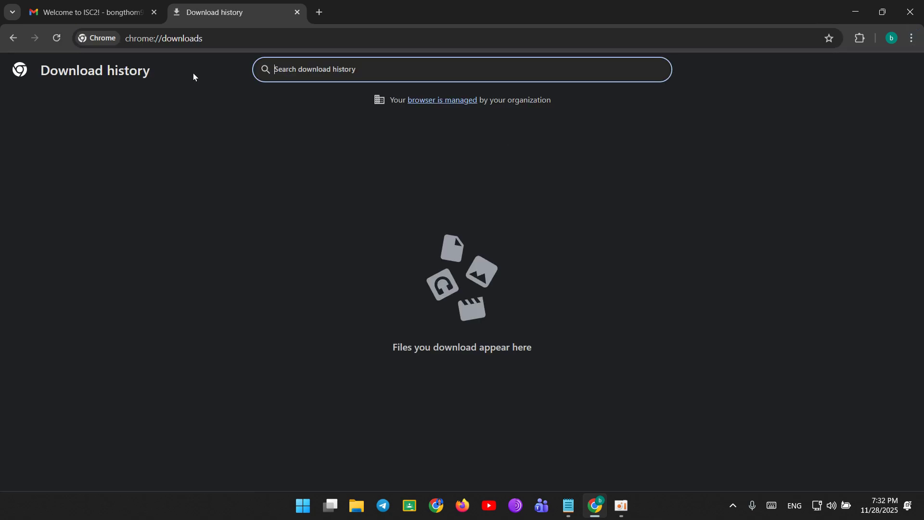
left_click(298, 12)
Bookmark the Gmail 'Welcome to ISC2!' e-mail from the Chrome menu
left_click(912, 38)
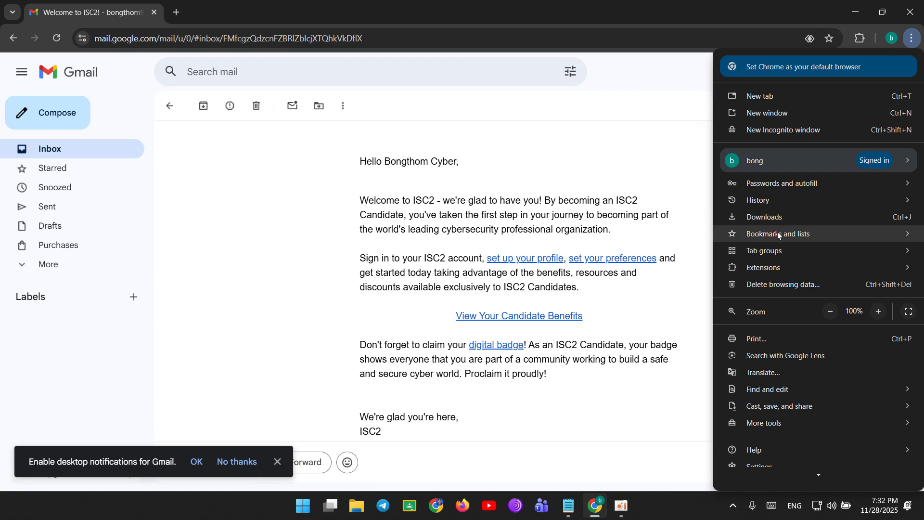
mouse_move(777, 233)
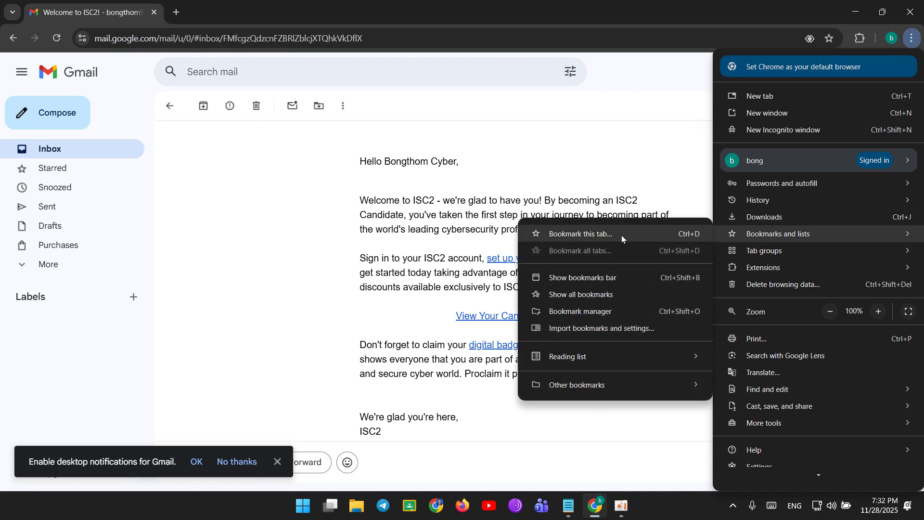
left_click(622, 235)
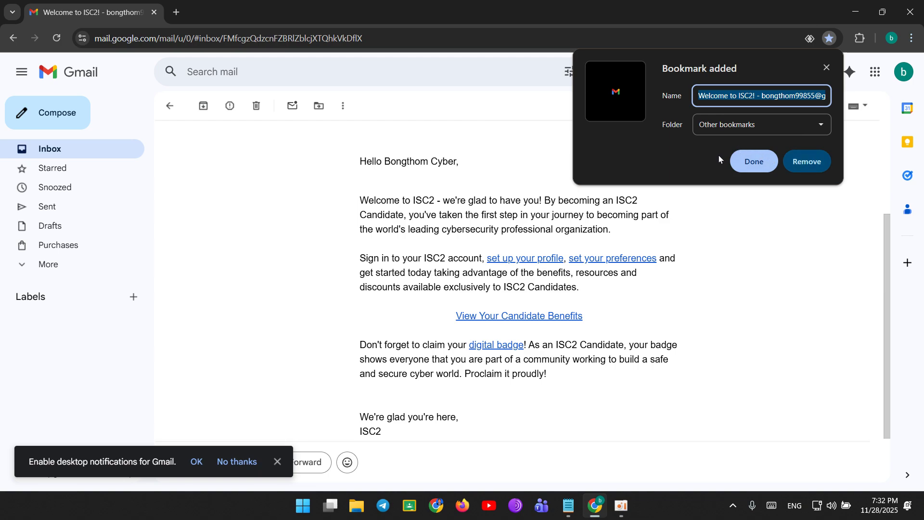
left_click(826, 67)
Make the bookmarks bar always visible and open a new blank tab
left_click(911, 38)
mouse_move(800, 235)
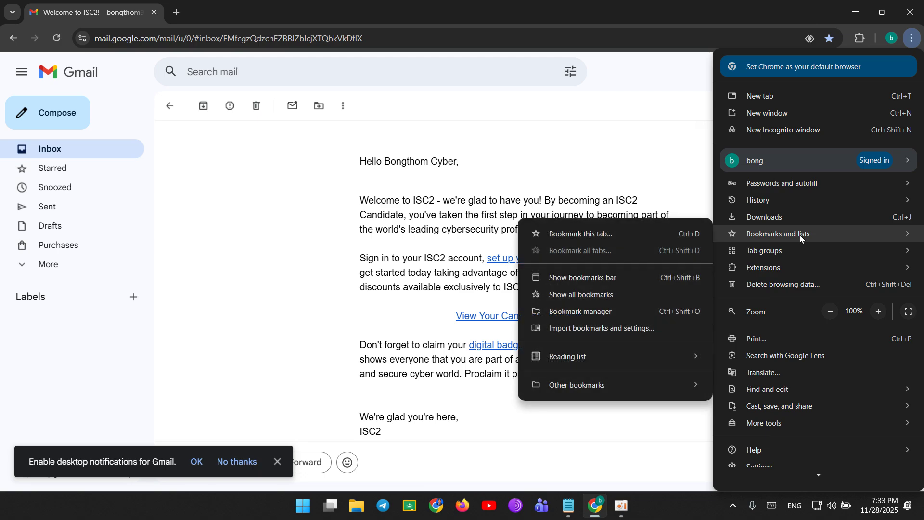
left_click(617, 279)
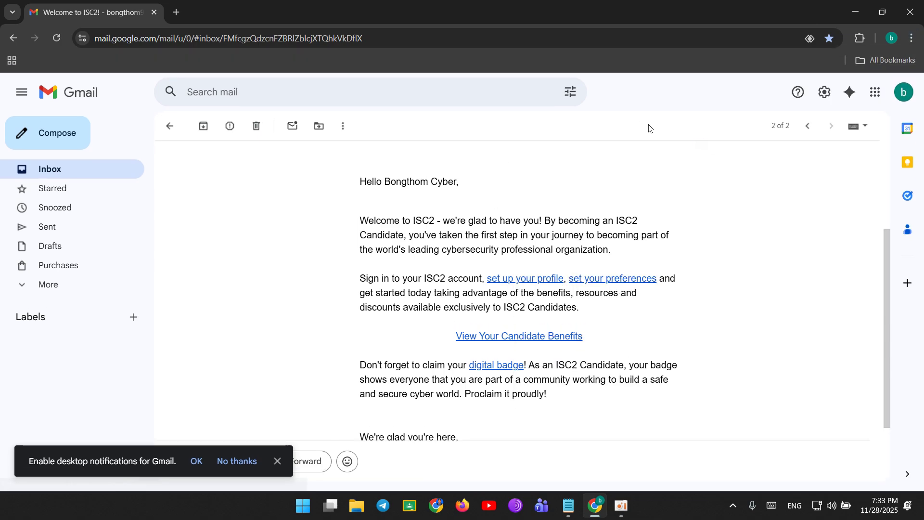
left_click(176, 13)
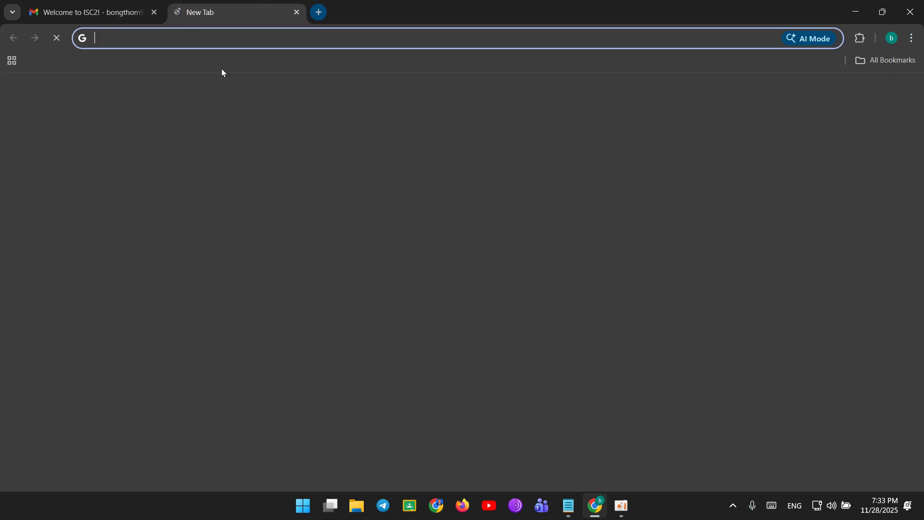
Open the ISC2 Dashboard from the 'Dashboard' bookmark under All Bookmarks
left_click(902, 59)
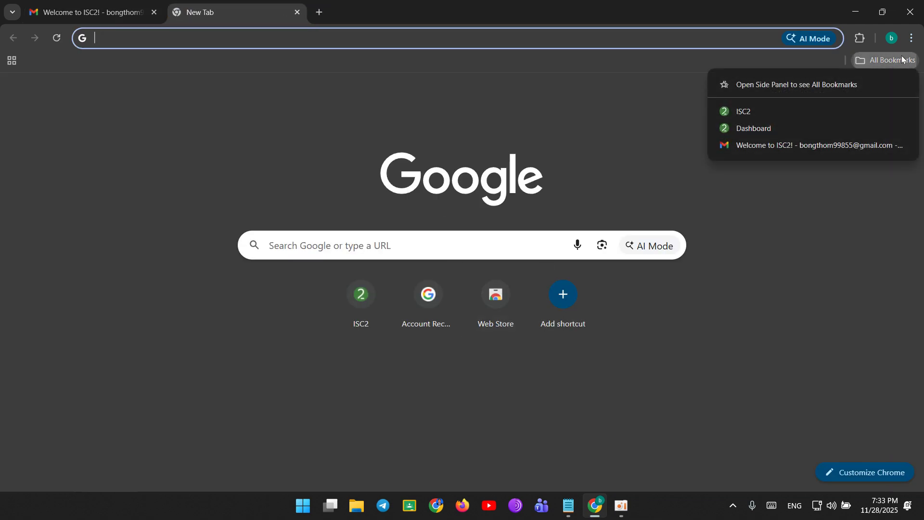
right_click(746, 129)
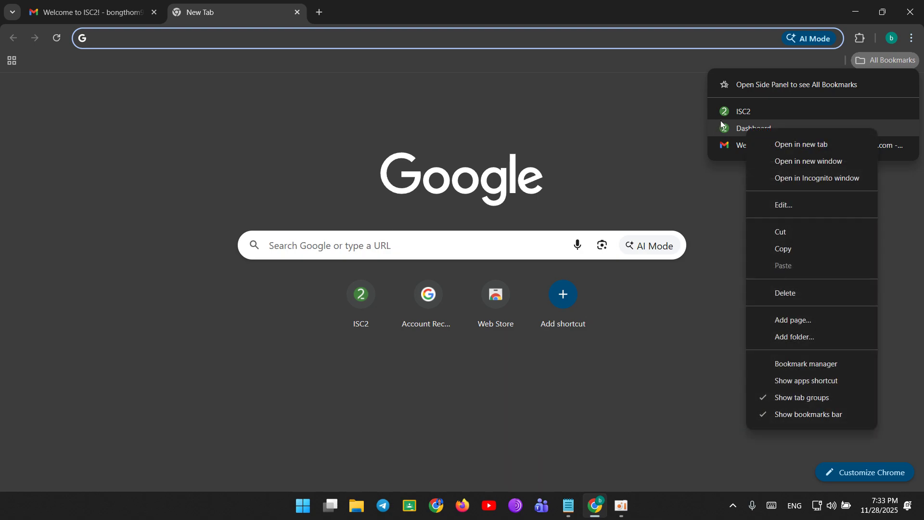
left_click(723, 126)
left_click(724, 126)
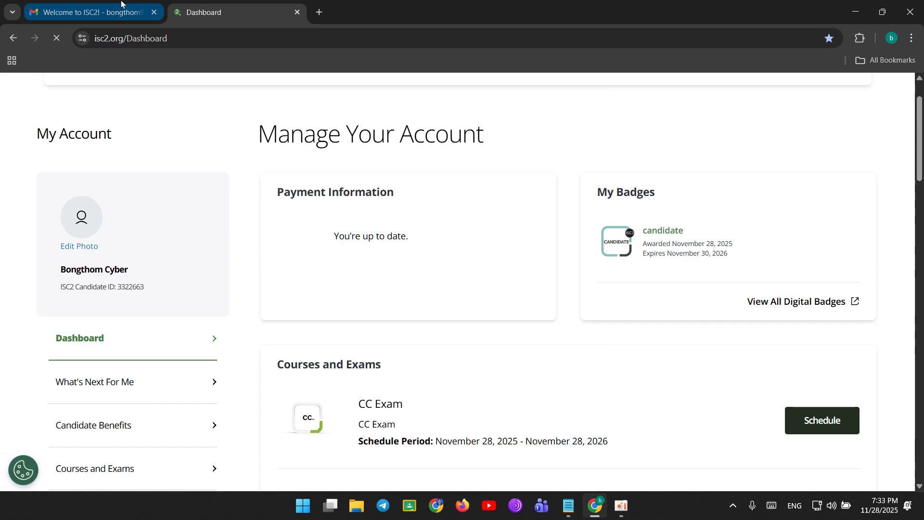
Remove the ISC2 shortcut tile from a new tab's shortcuts
left_click(319, 11)
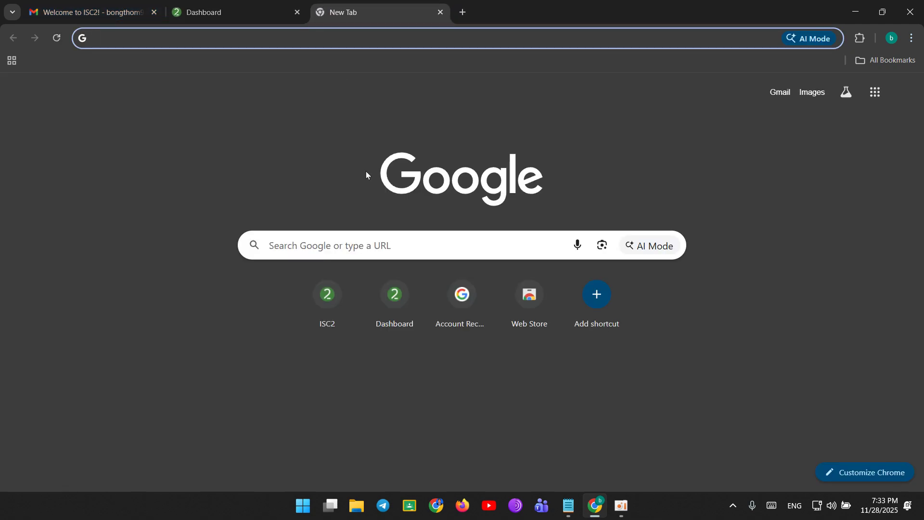
right_click(341, 292)
left_click(268, 334)
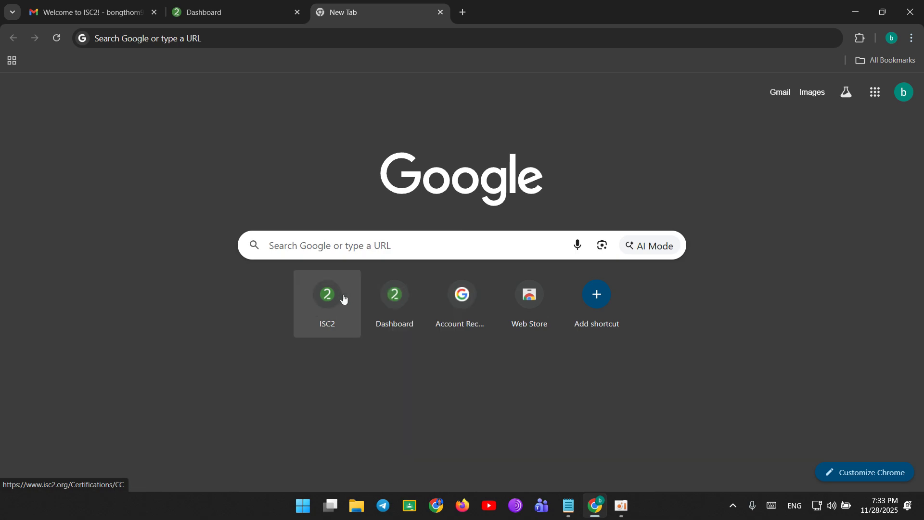
left_click(352, 281)
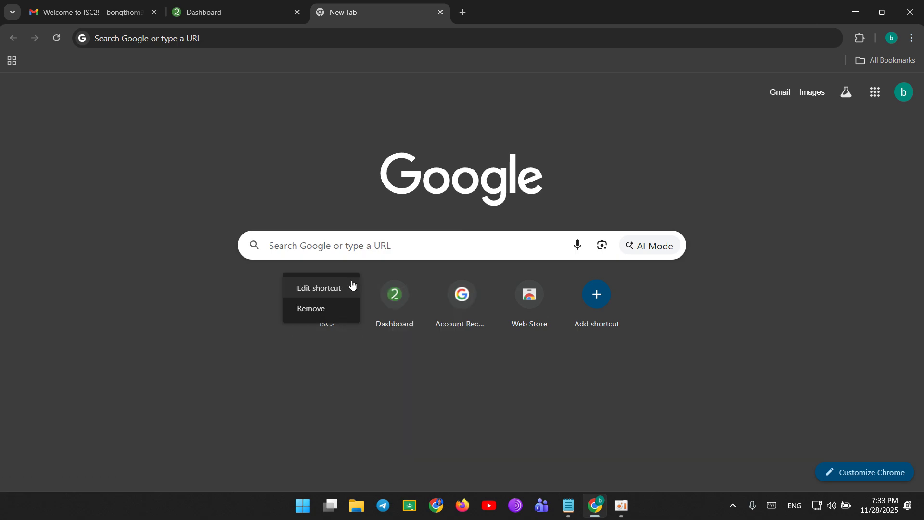
left_click(325, 306)
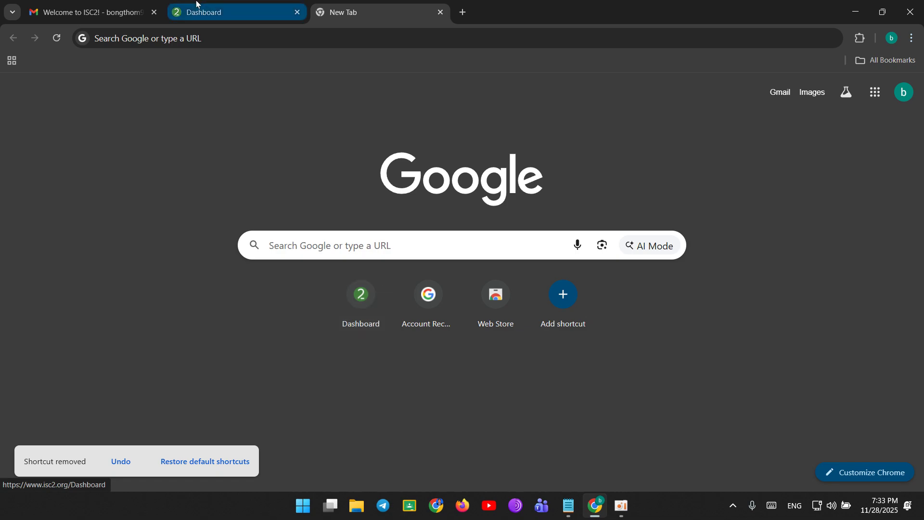
Close the extra new tab and the Gmail welcome email tab
left_click(231, 12)
left_click(397, 6)
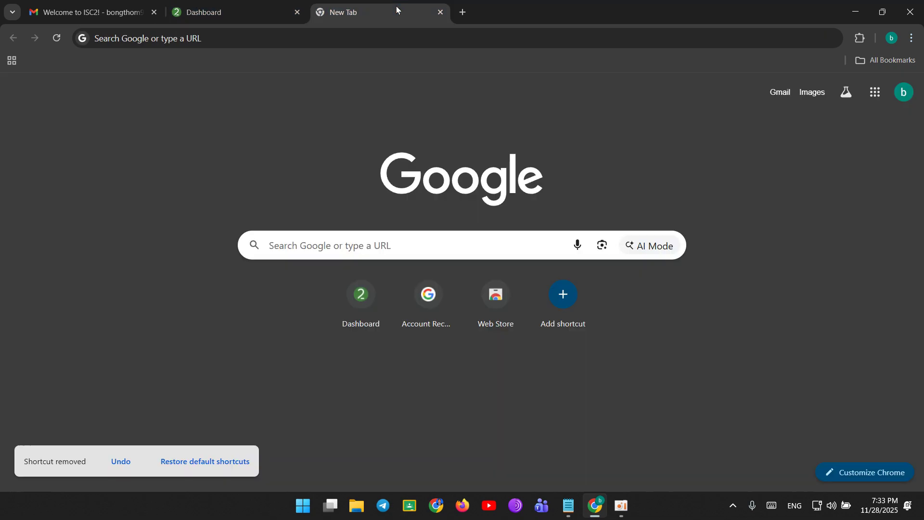
left_click(440, 13)
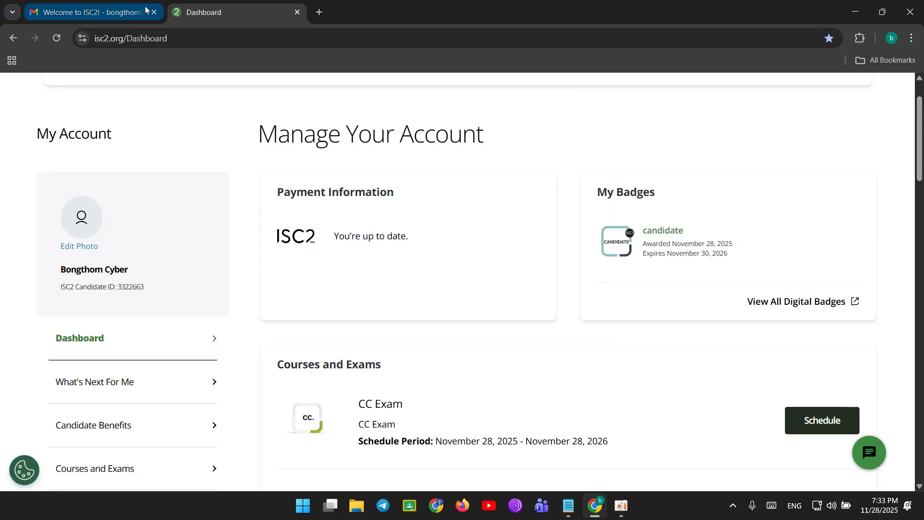
left_click(107, 13)
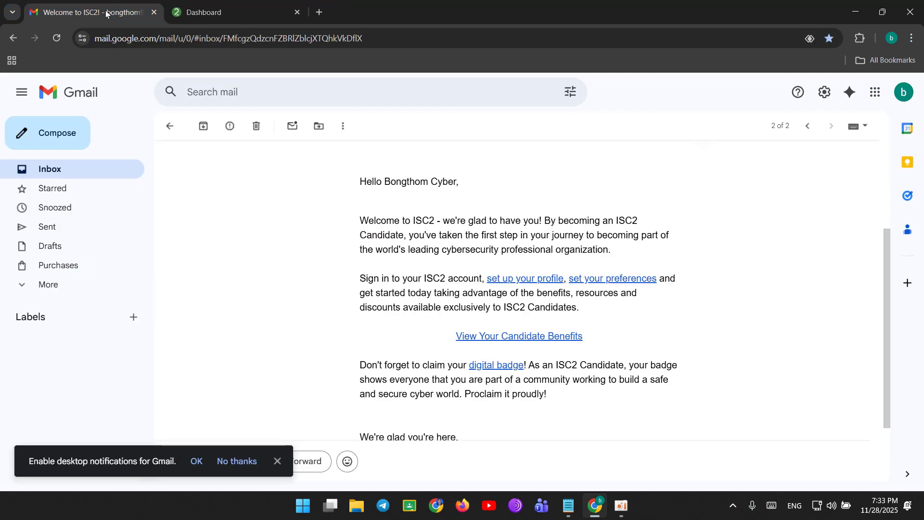
left_click(155, 13)
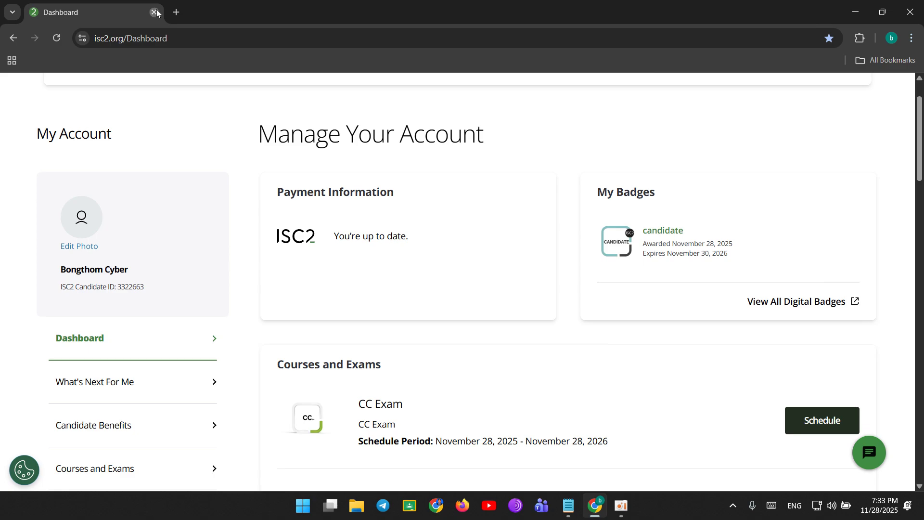
Close Notepad, relaunch Chrome under the candidate's profile, and open the Dashboard shortcut
key("alt+Tab")
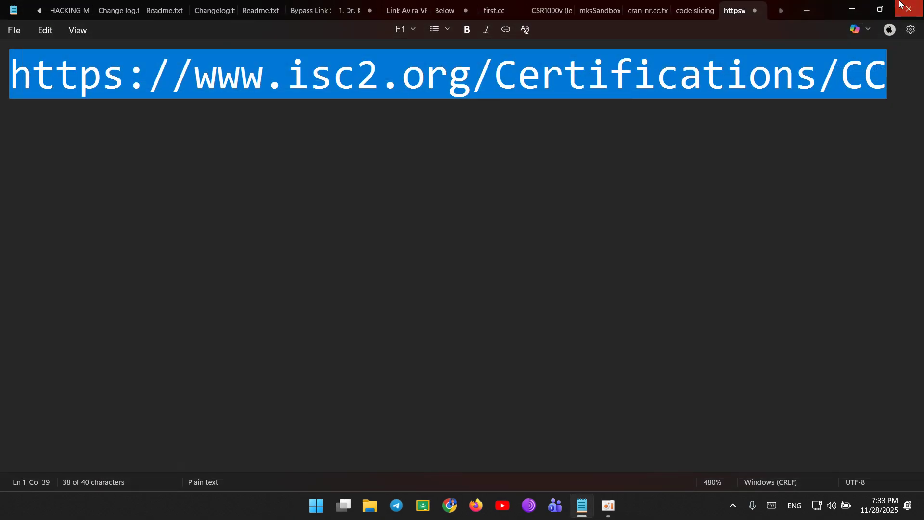
left_click(900, 4)
left_click(463, 505)
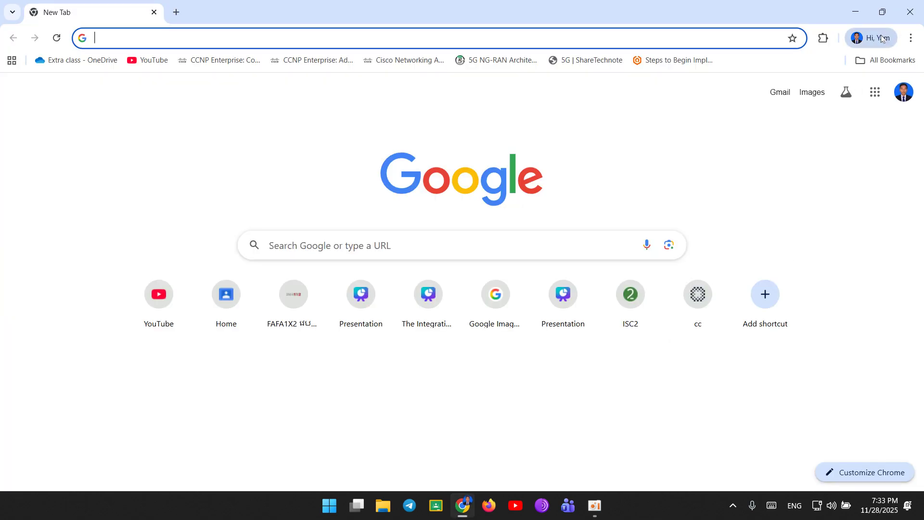
left_click(882, 38)
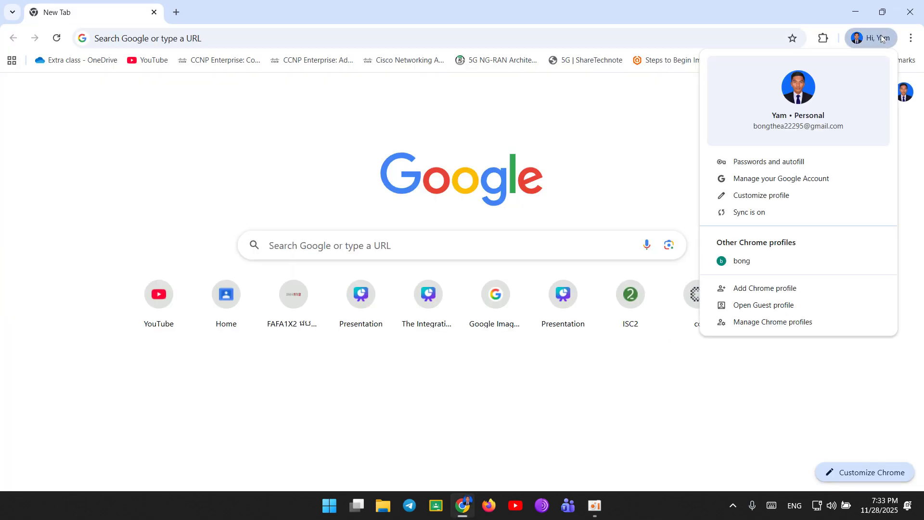
left_click(741, 261)
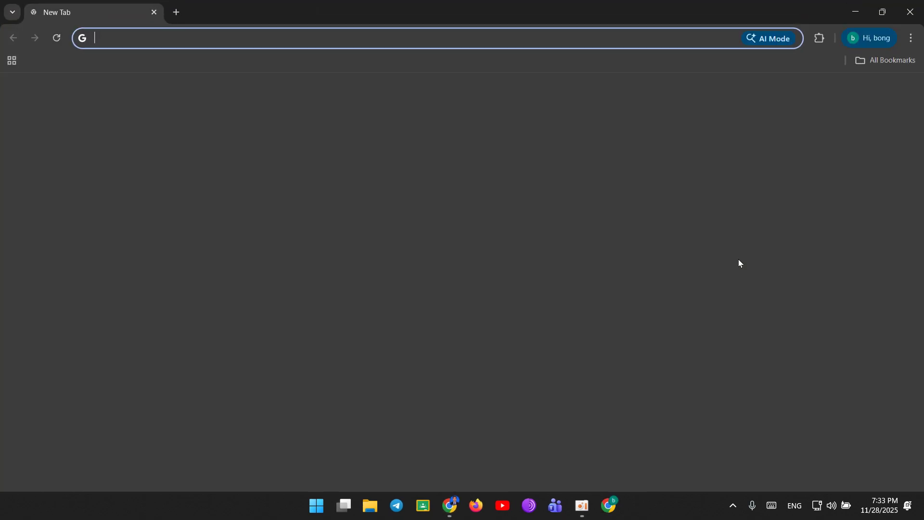
left_click(361, 291)
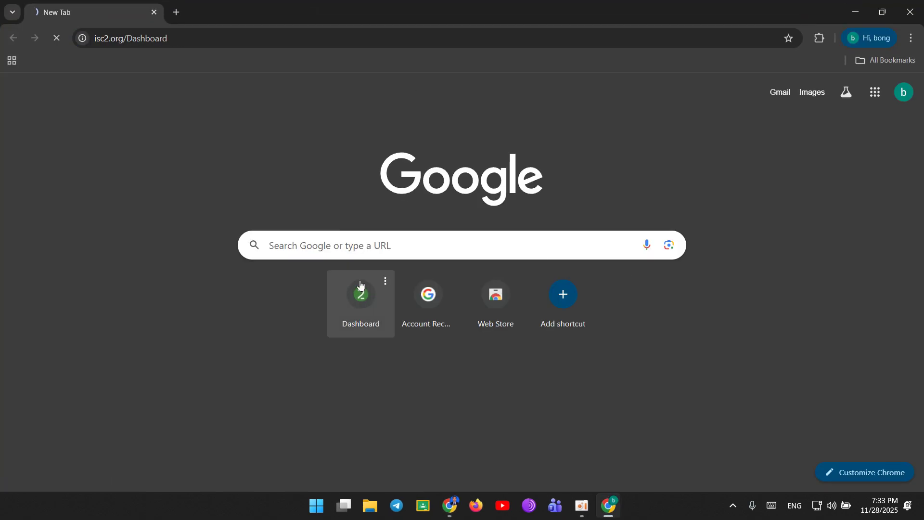
Check the My Account page list on the ISC2 Dashboard
scroll(485, 299, "down", 10)
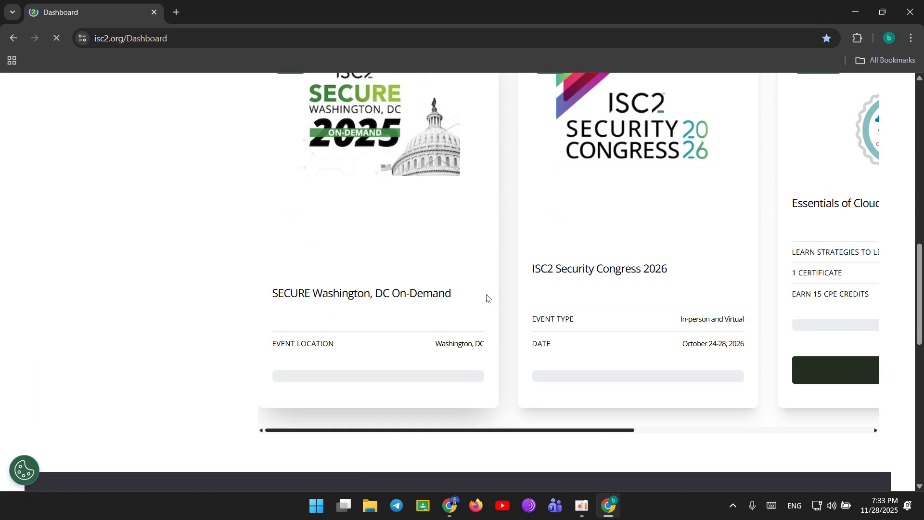
scroll(487, 298, "up", 10)
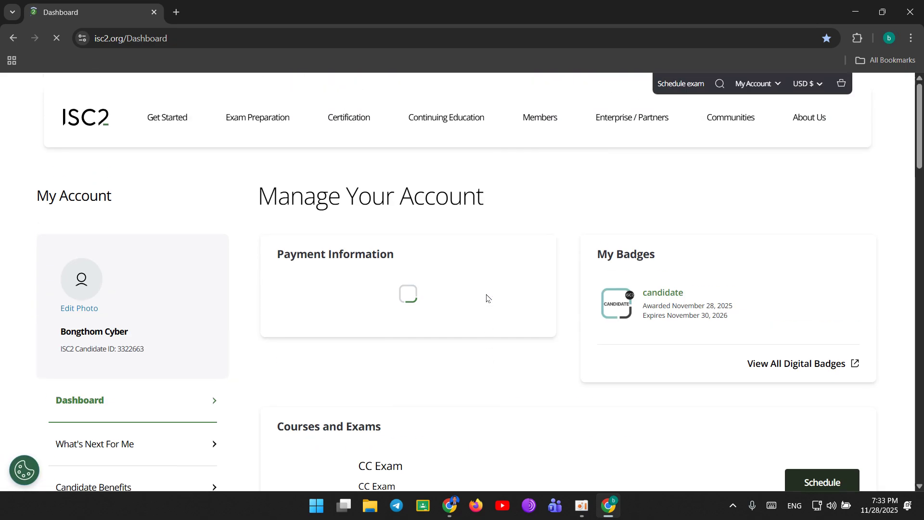
scroll(487, 298, "up", 3)
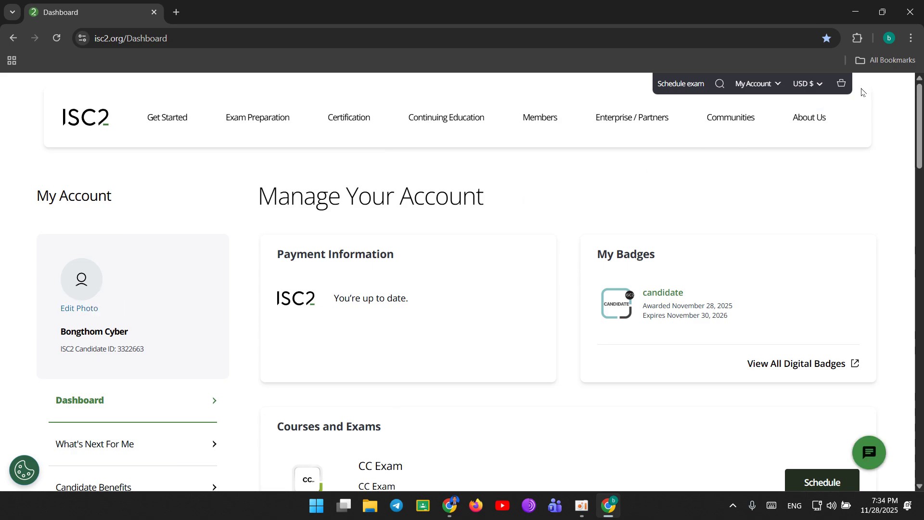
left_click(780, 84)
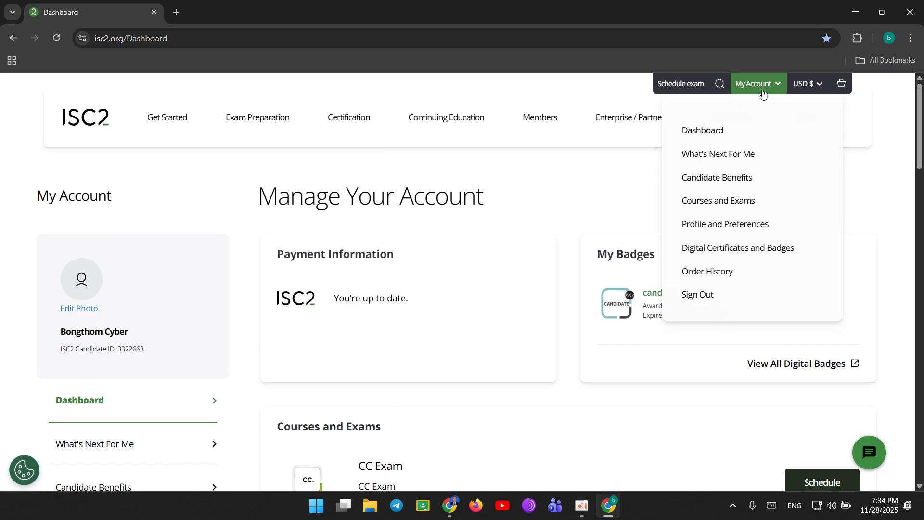
left_click(771, 85)
left_click(771, 85)
left_click(771, 85)
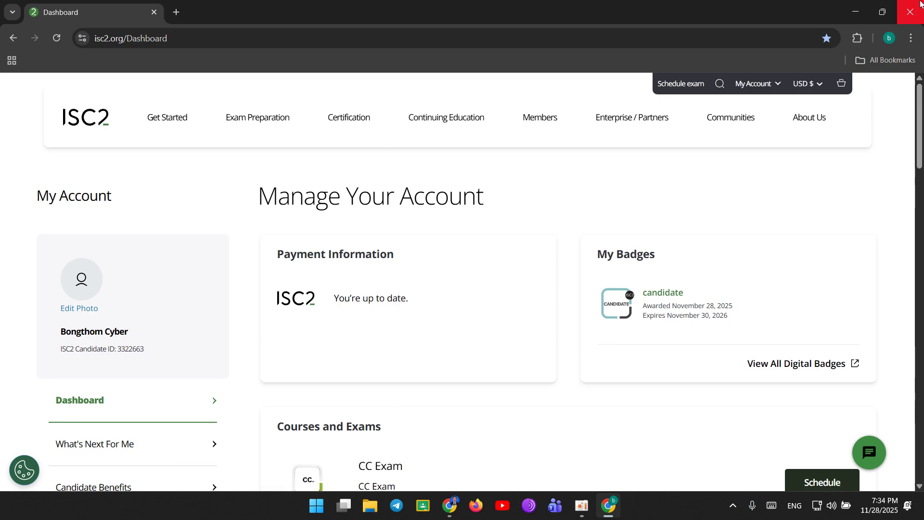
Close both Chrome windows and restore the minimized recorder window
left_click(910, 12)
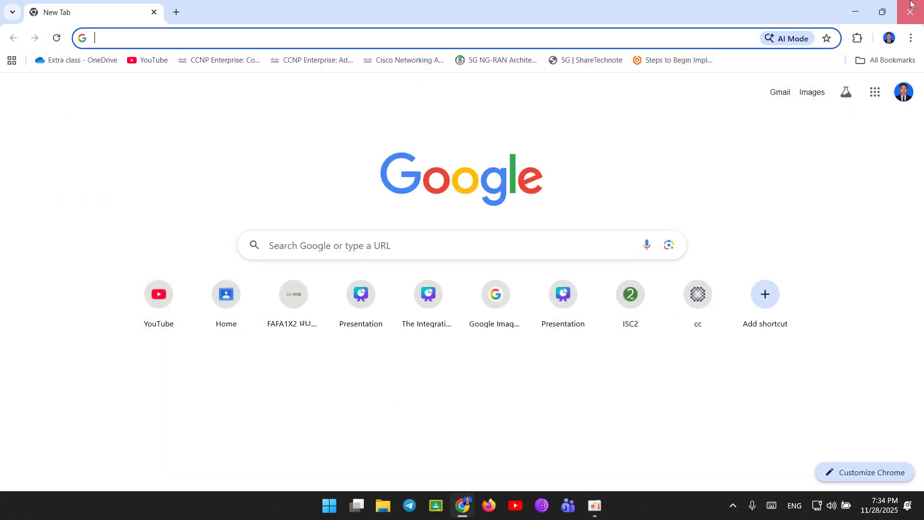
left_click(910, 12)
left_click(597, 506)
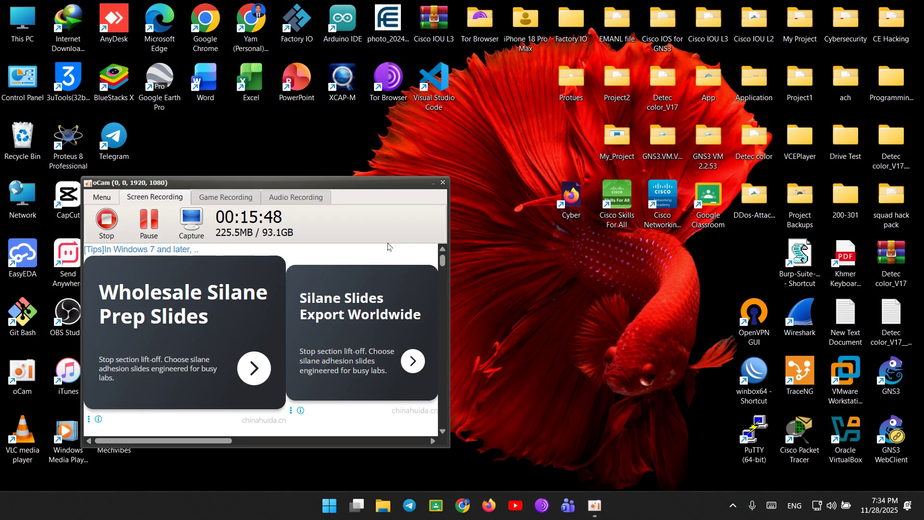